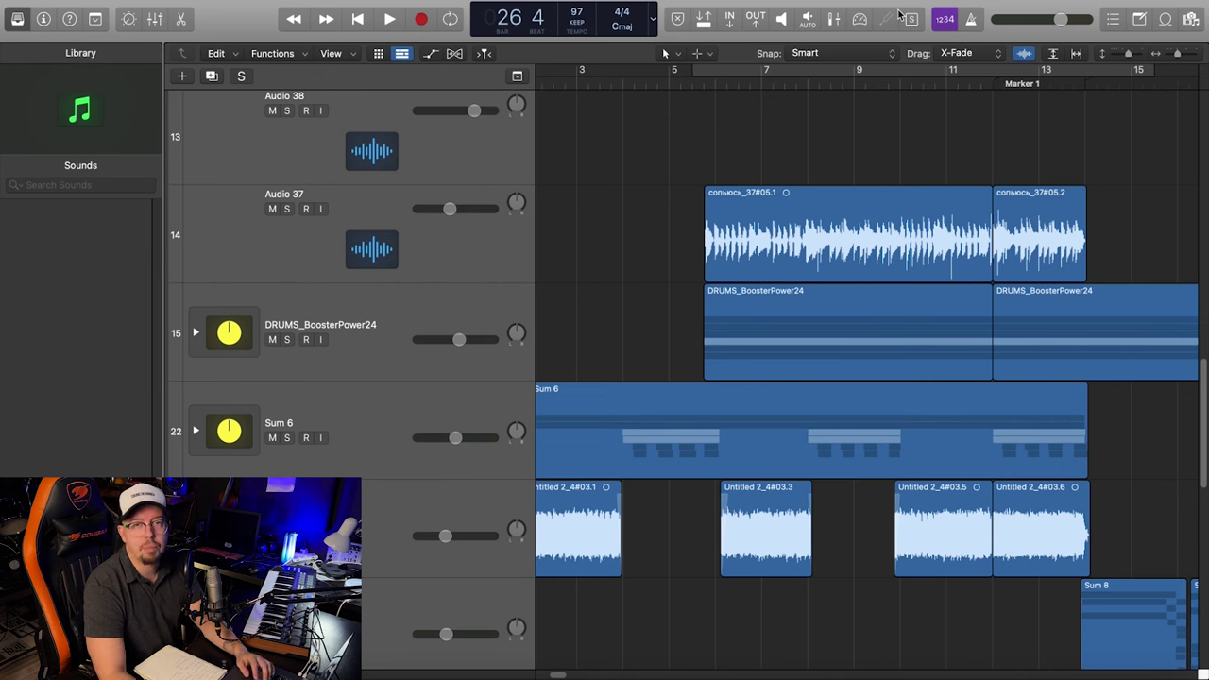
# Expand the DRUMS_BoosterPower24 track stack to show its individual drum tracks
pyautogui.scroll(-3, 696, 316)
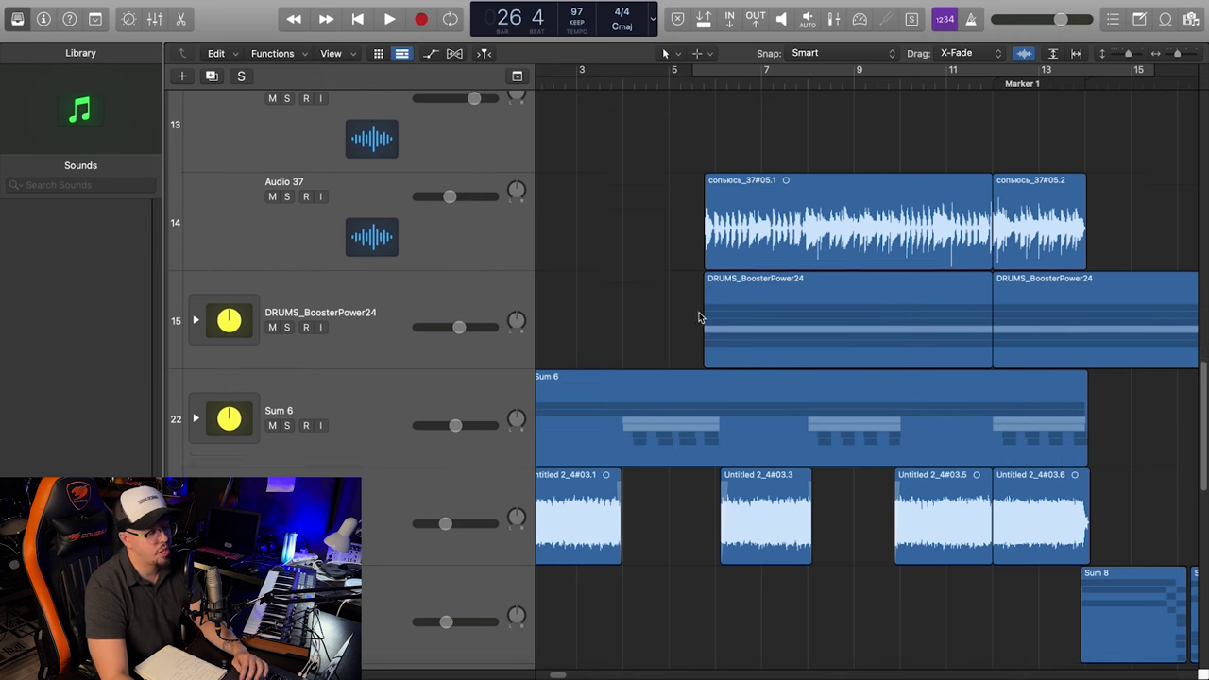
pyautogui.click(196, 260)
pyautogui.scroll(-3, 655, 293)
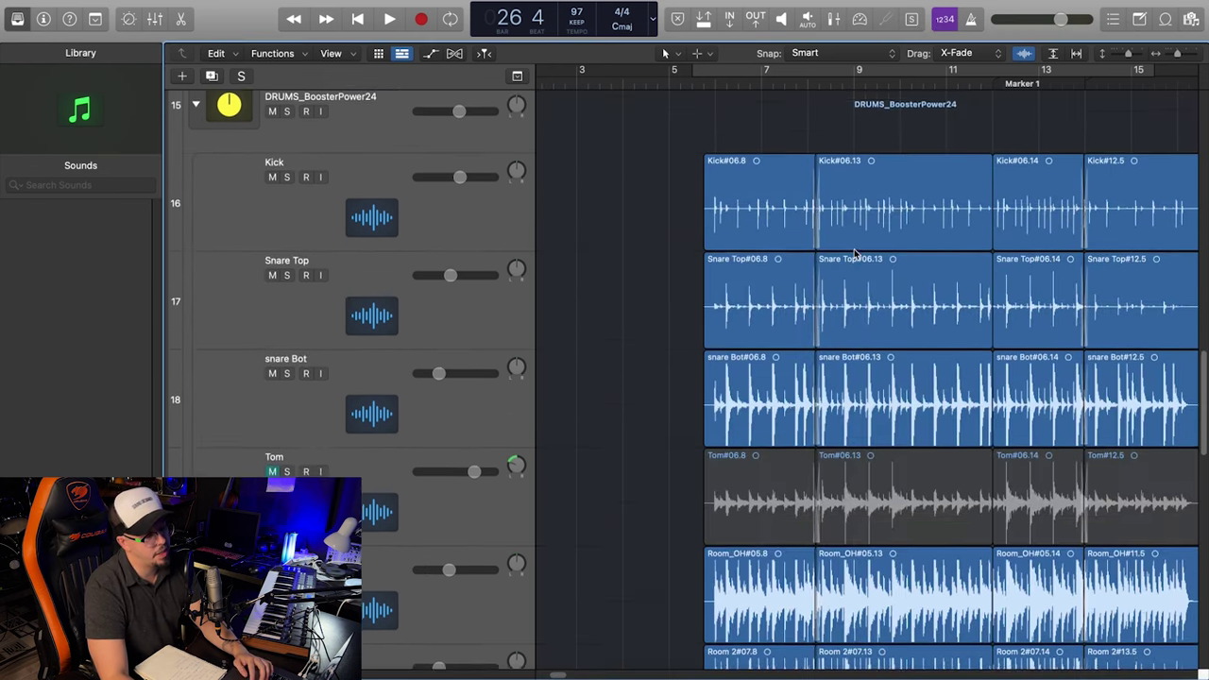
# Look over the arrangement's tracks and regions at several zoom levels, from the drum tracks to the first audio tracks
pyautogui.press('super+Left')
pyautogui.press('super+Right')
pyautogui.scroll(2, 1031, 167)
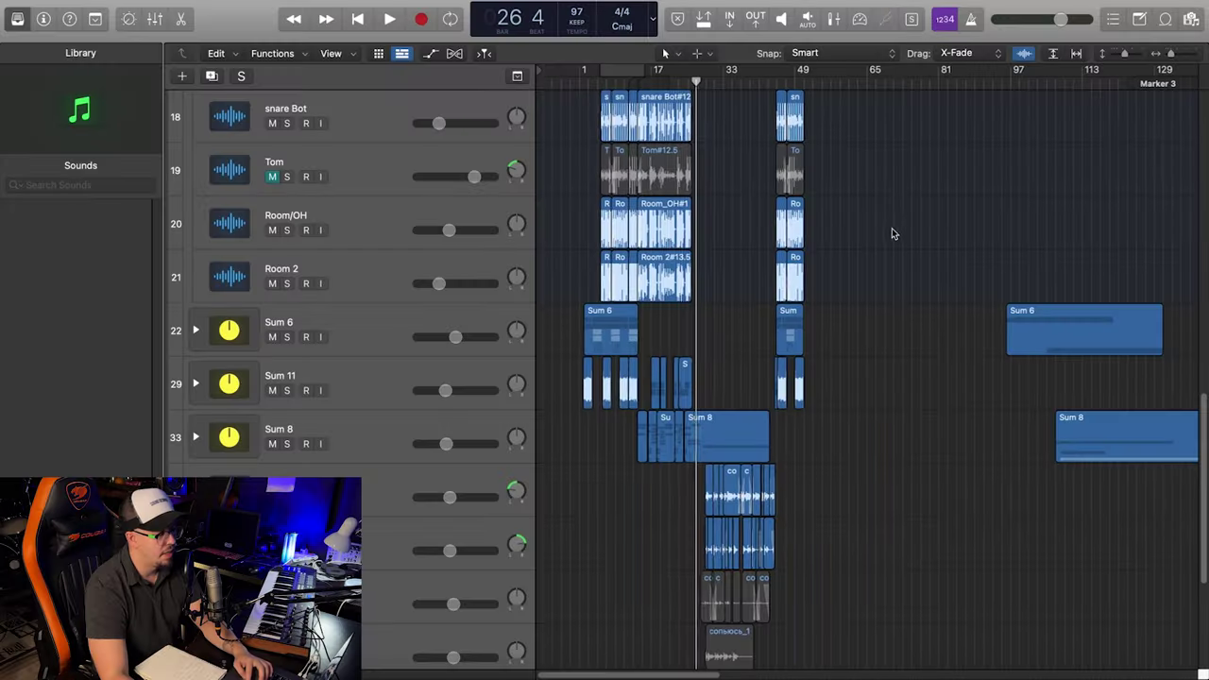
pyautogui.press('super+Right')
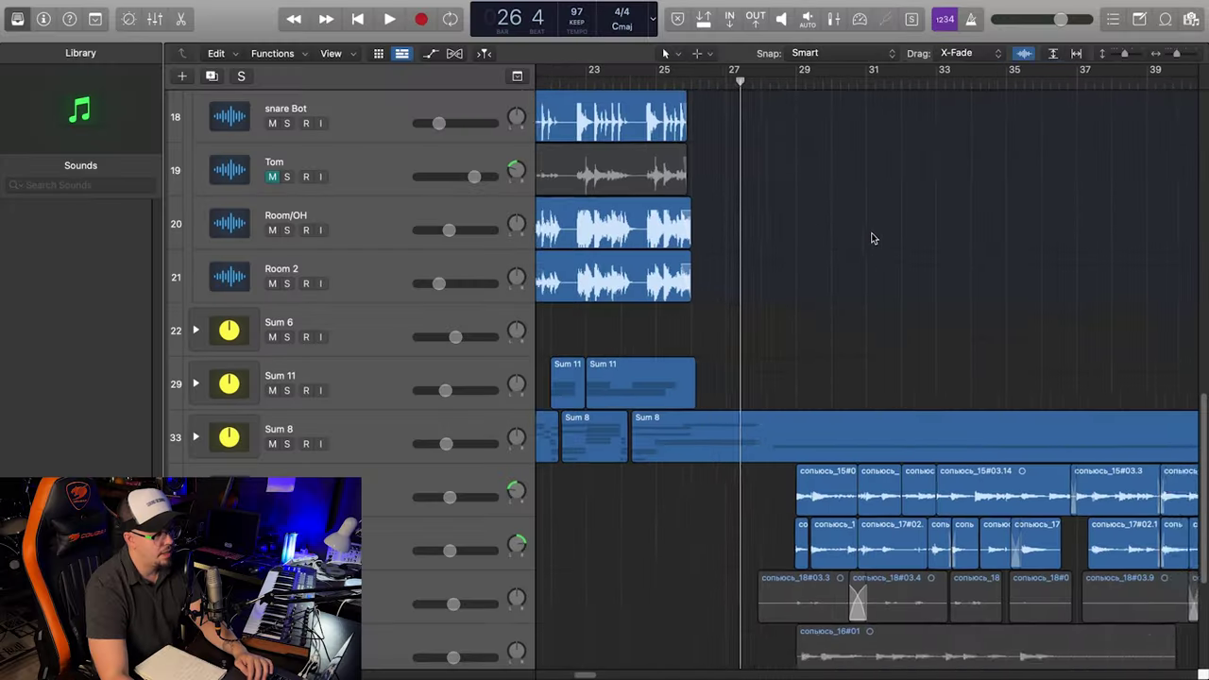
pyautogui.scroll(3, 871, 231)
pyautogui.press('super+Left')
pyautogui.scroll(10, 871, 230)
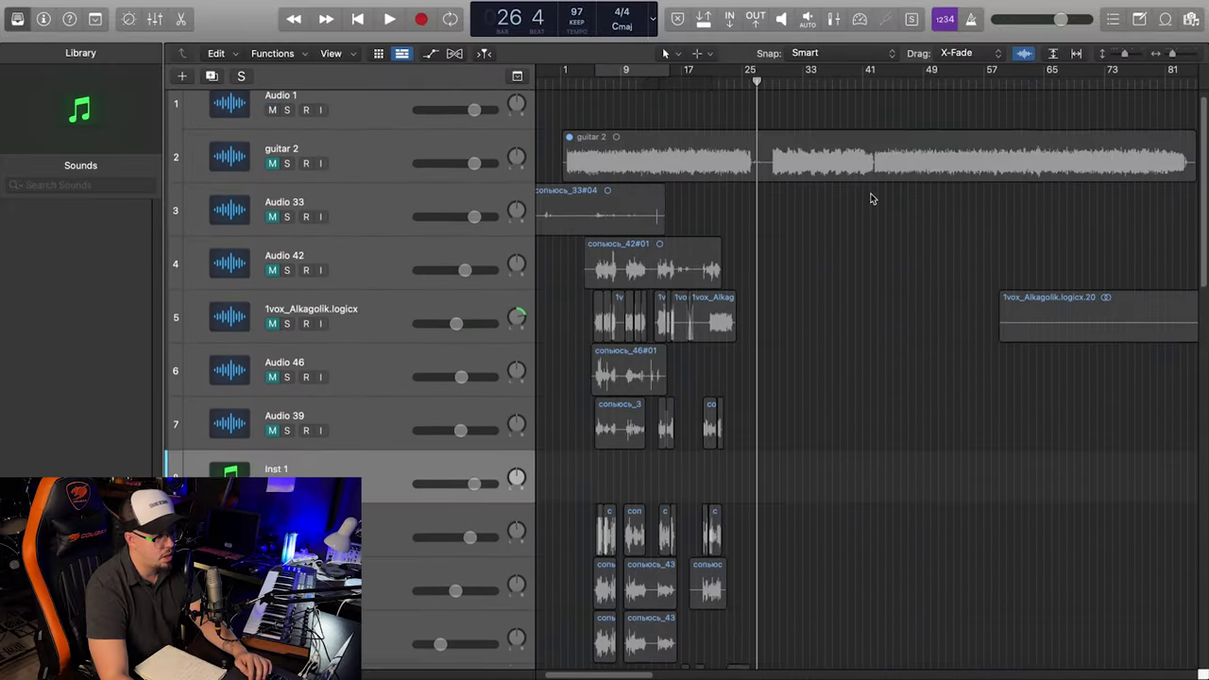
pyautogui.scroll(-10, 682, 346)
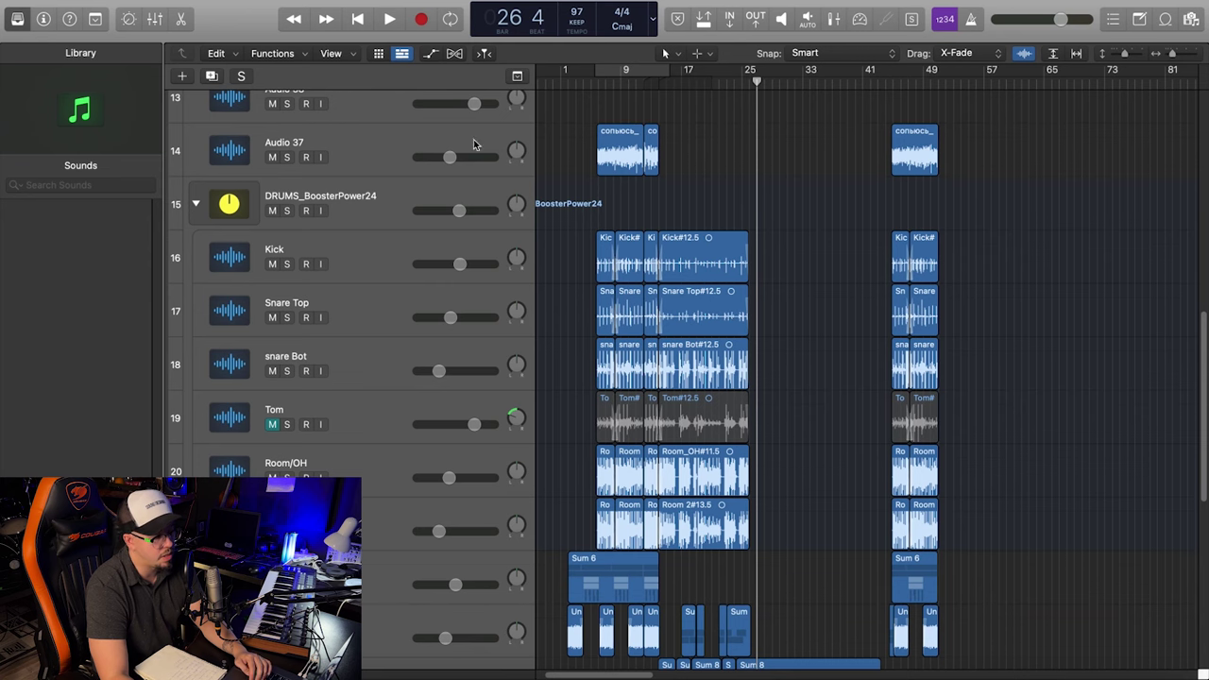
pyautogui.scroll(-1, 286, 160)
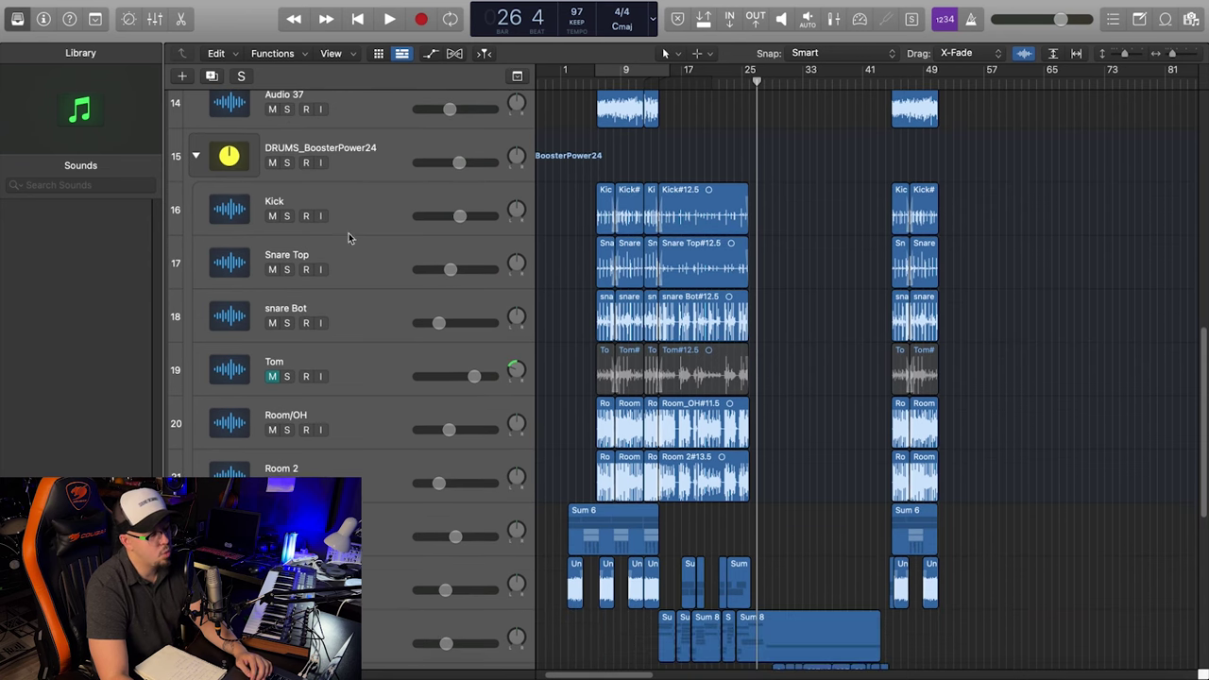
# Solo the Snare Top track and play it from bar 6, beat 4
pyautogui.click(286, 270)
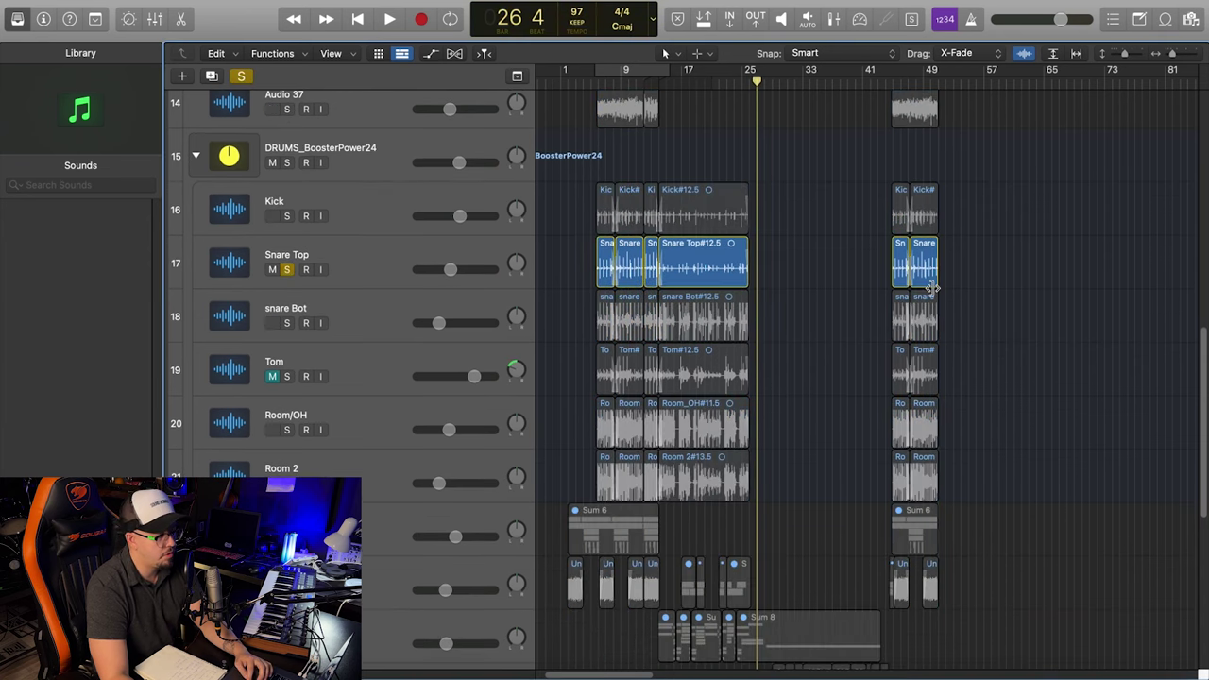
pyautogui.hscroll(5, 883, 266)
pyautogui.scroll(5, 854, 251)
pyautogui.hscroll(5, 831, 217)
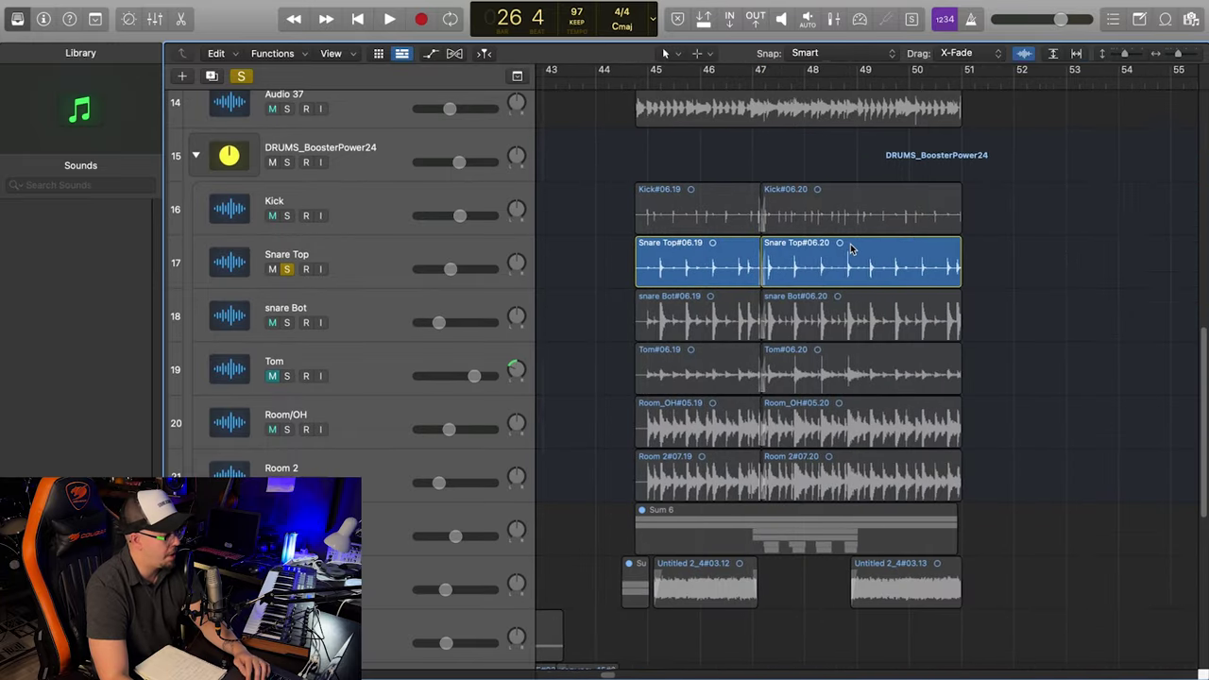
pyautogui.hscroll(-10, 588, 170)
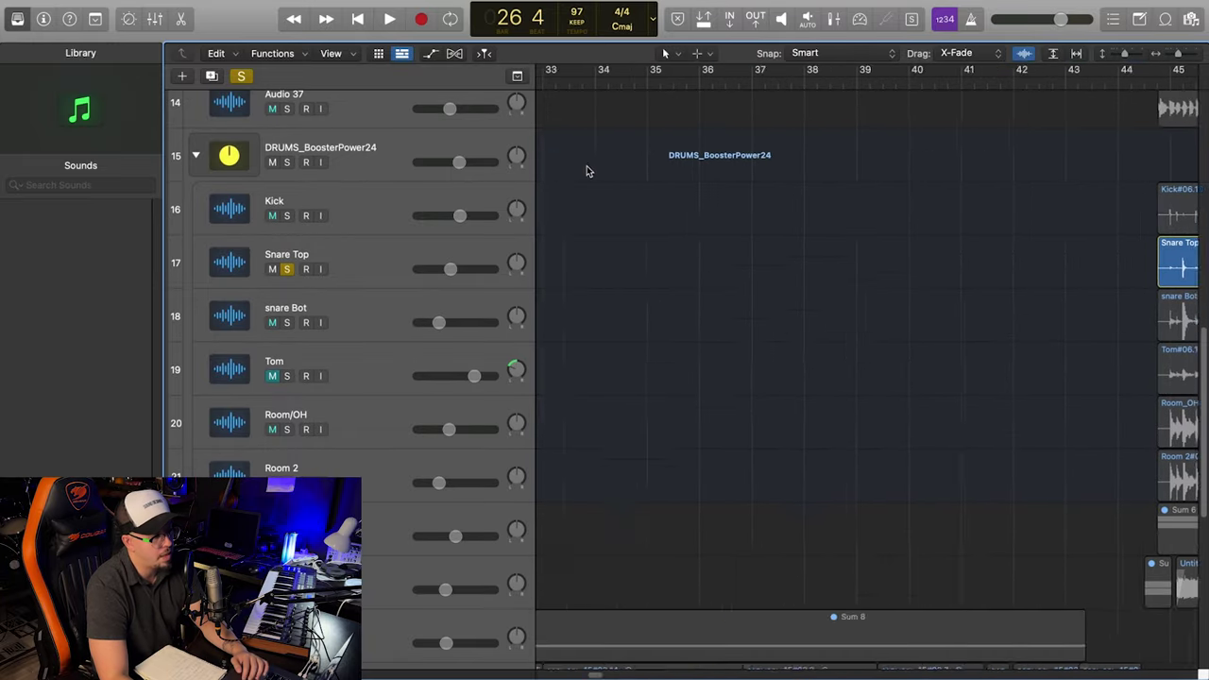
pyautogui.scroll(-5, 588, 170)
pyautogui.click(701, 84)
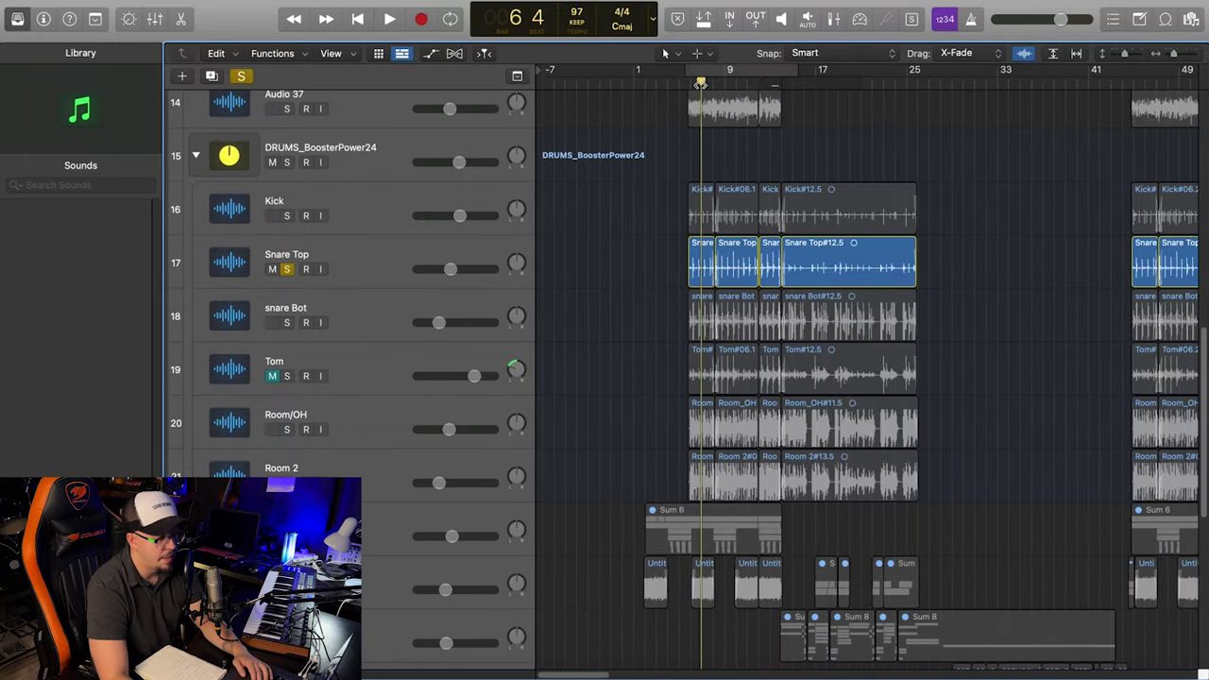
pyautogui.scroll(5, 709, 236)
pyautogui.press('space')
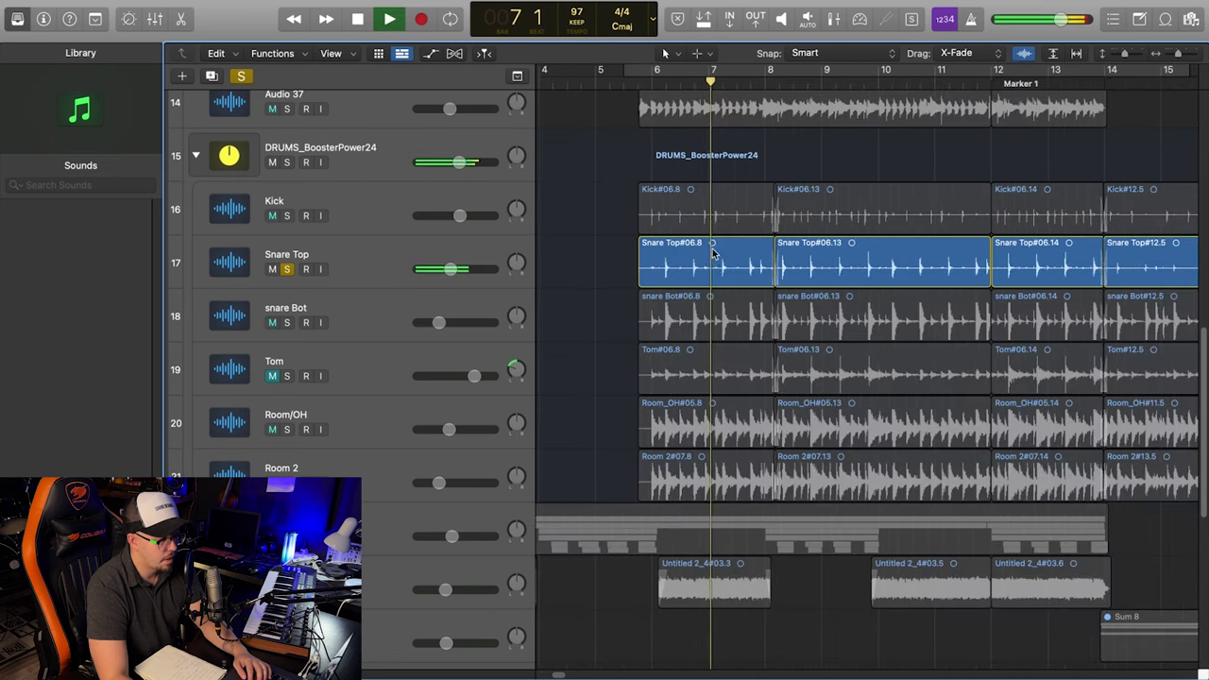
# Select the Snare Top track with all its regions and stop playback
pyautogui.click(405, 251)
pyautogui.scroll(-10, 686, 253)
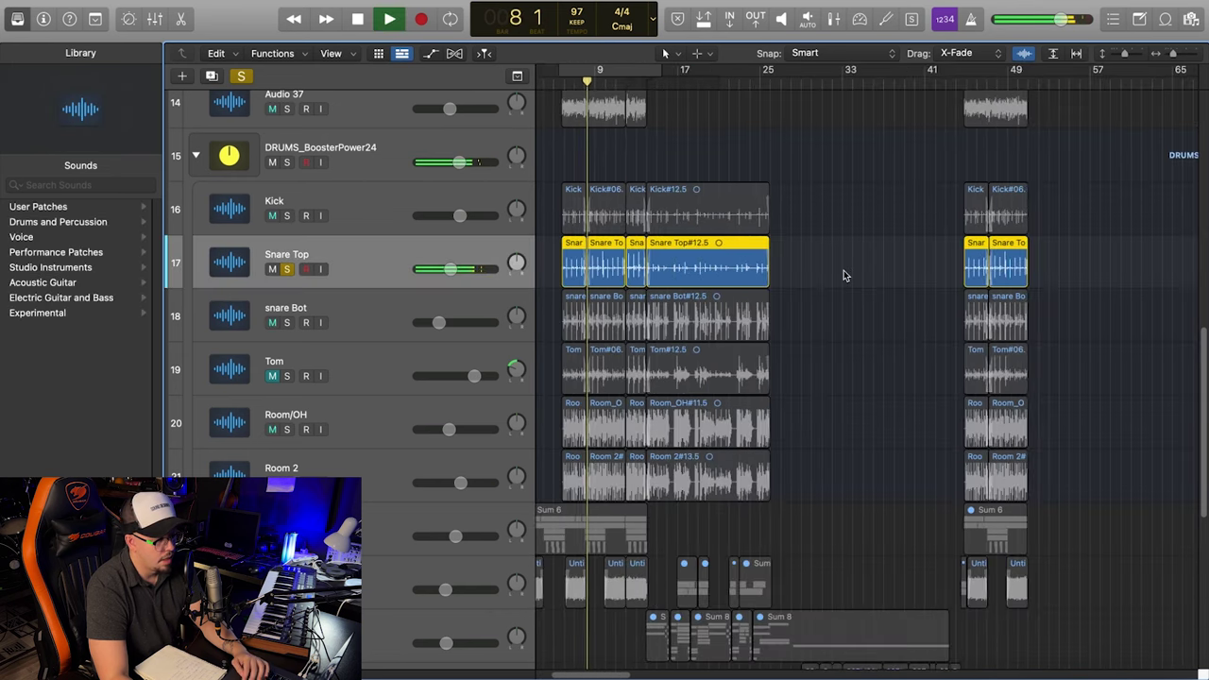
pyautogui.scroll(10, 805, 251)
pyautogui.press('space')
pyautogui.scroll(-10, 803, 248)
pyautogui.scroll(5, 791, 251)
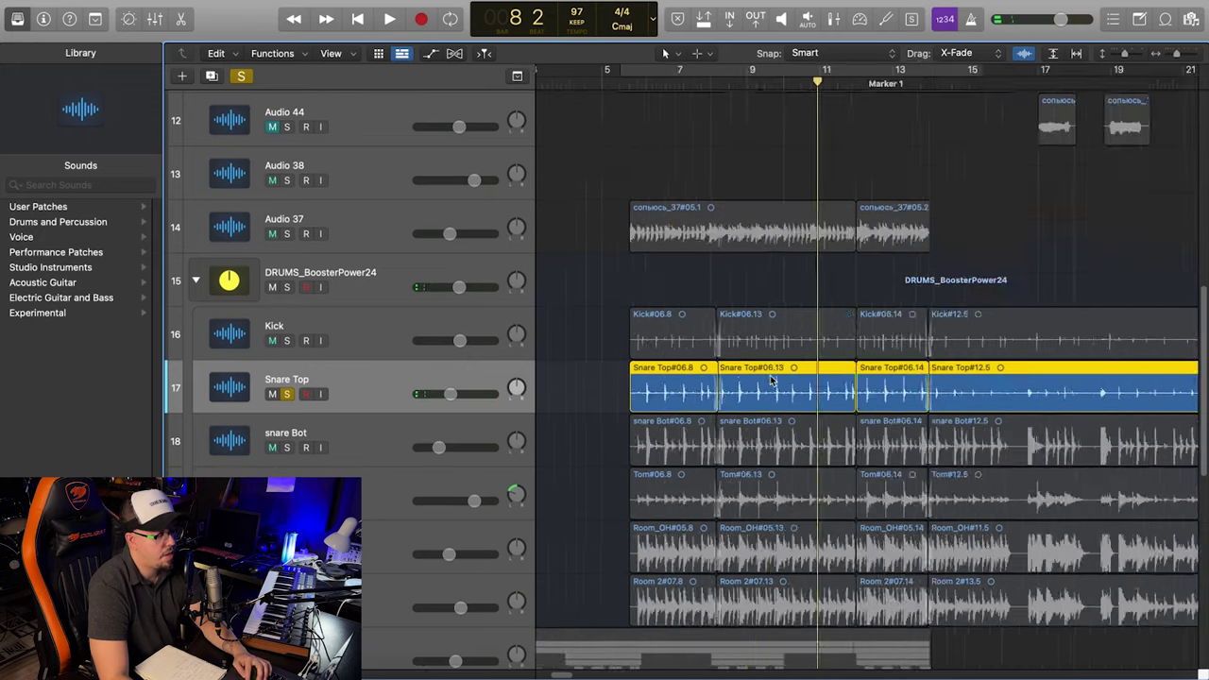
# Open the Snare Top#06.13 region in the audio editor, view its waveform and close the editor
pyautogui.doubleClick(716, 342)
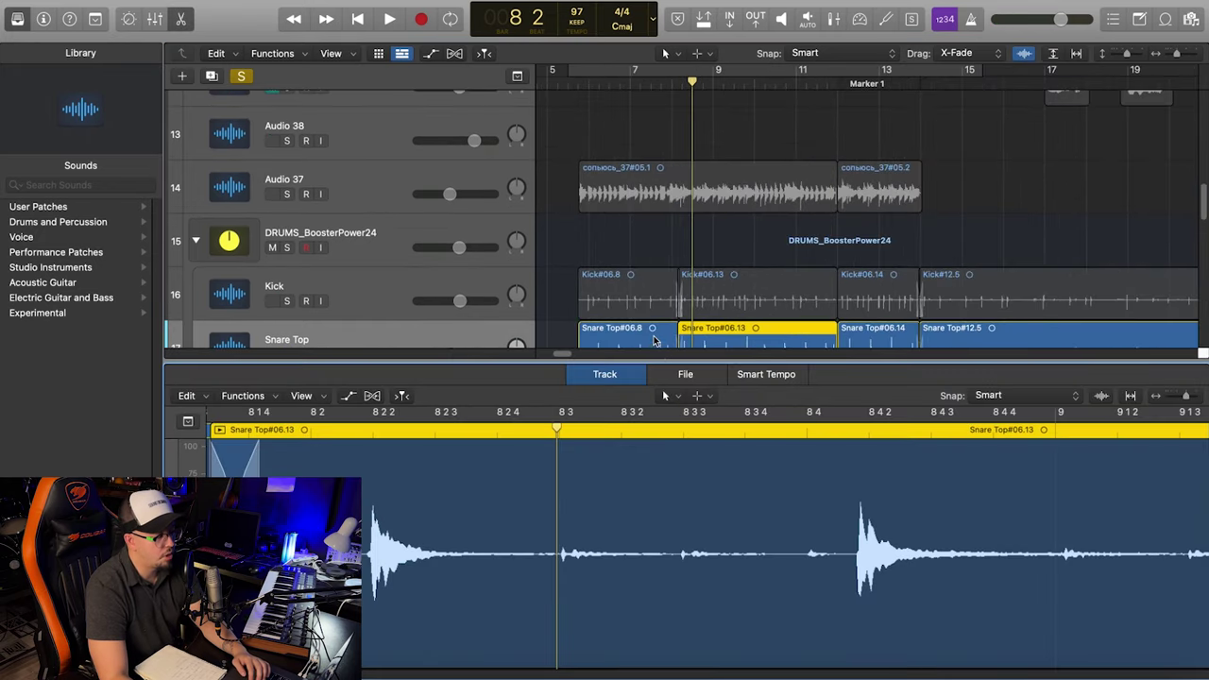
pyautogui.hscroll(10, 652, 237)
pyautogui.click(653, 237)
pyautogui.scroll(-5, 538, 504)
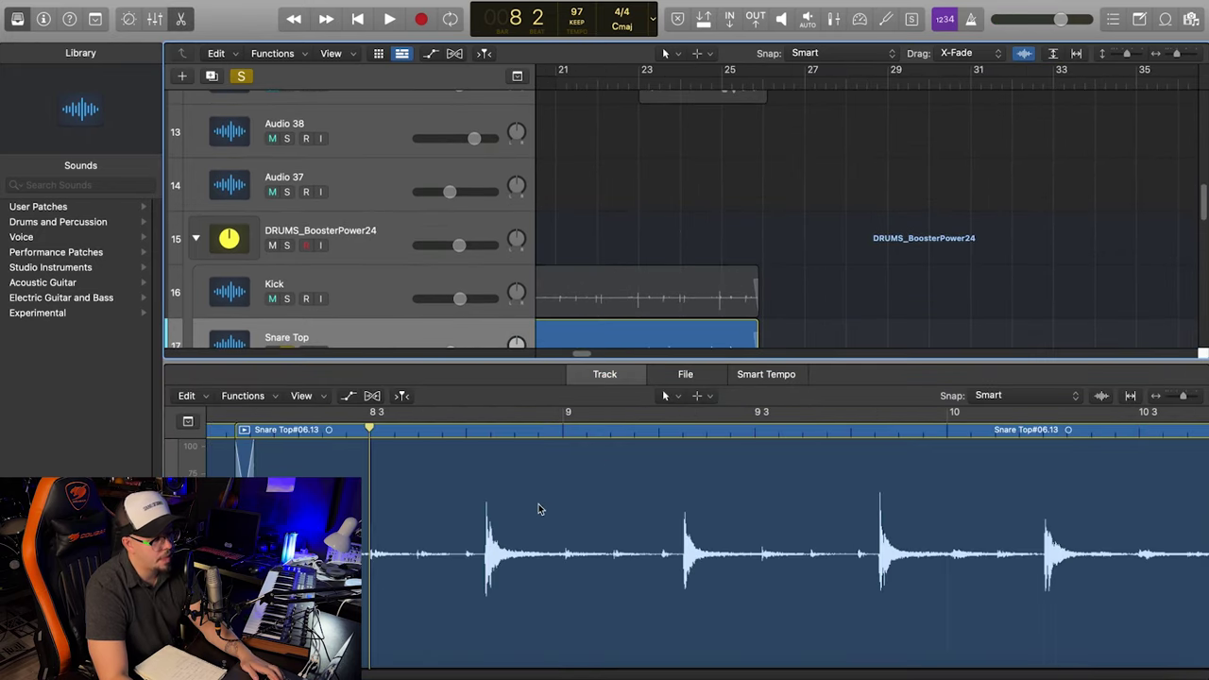
pyautogui.press('e')
# Play a short passage of the soloed Snare Top track and stop playback
pyautogui.press('space')
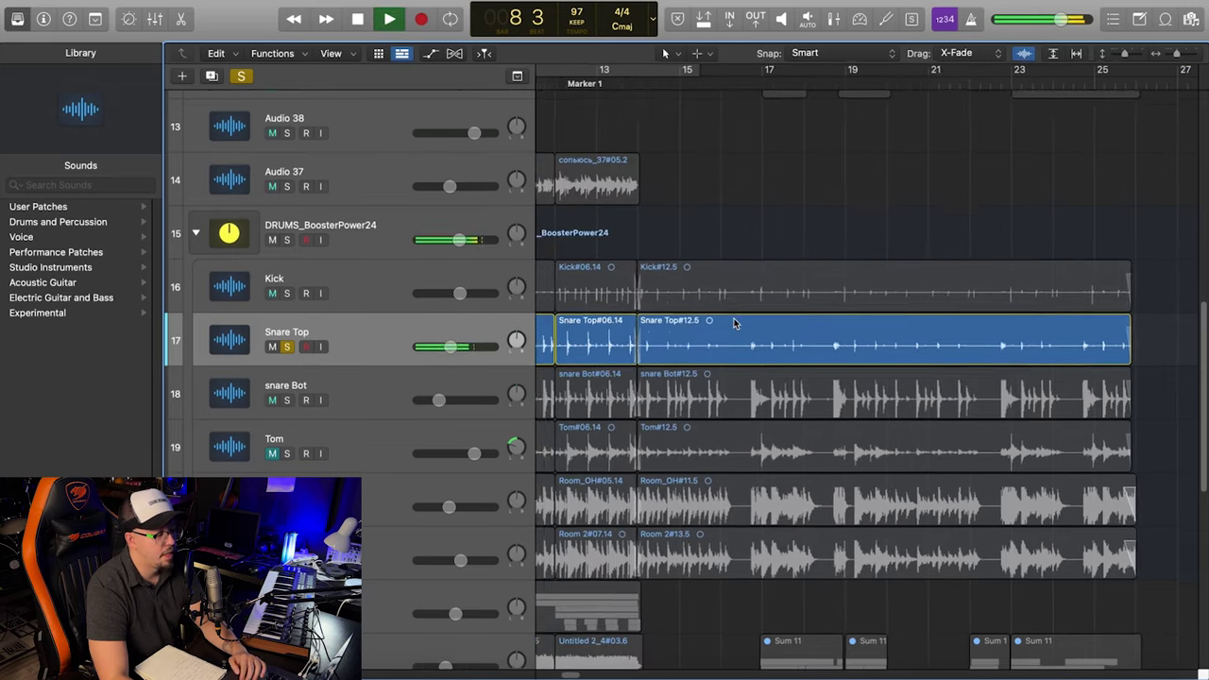
pyautogui.hscroll(-2, 734, 324)
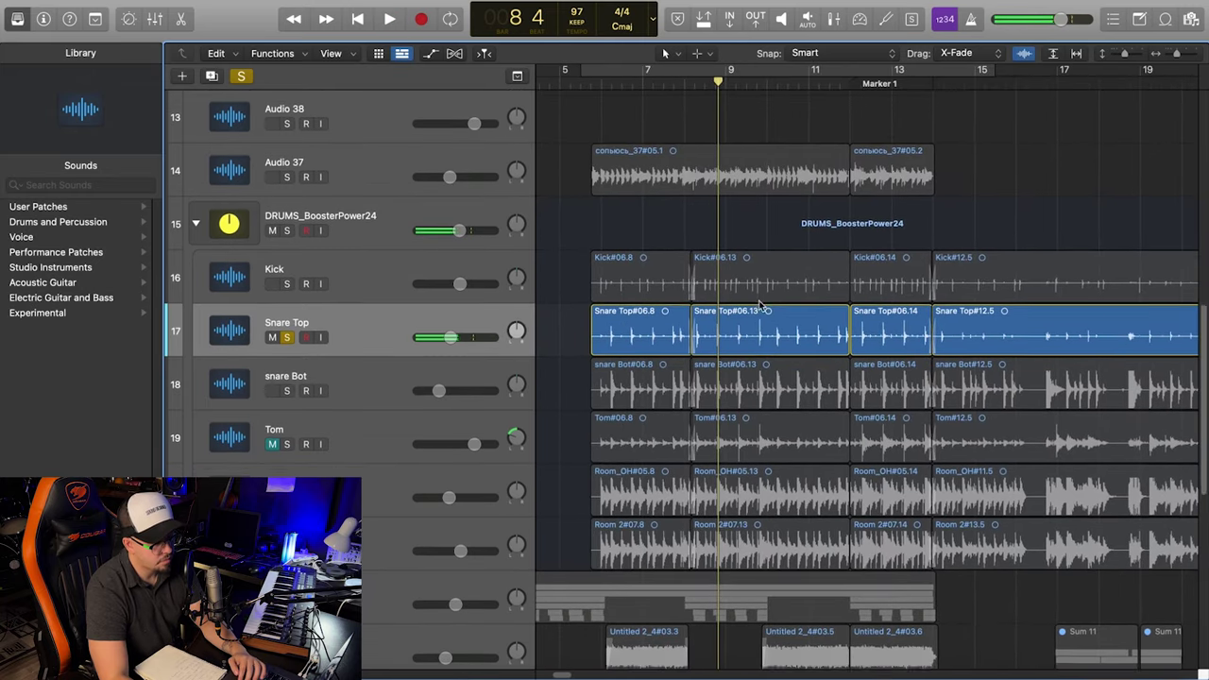
pyautogui.scroll(-2, 756, 312)
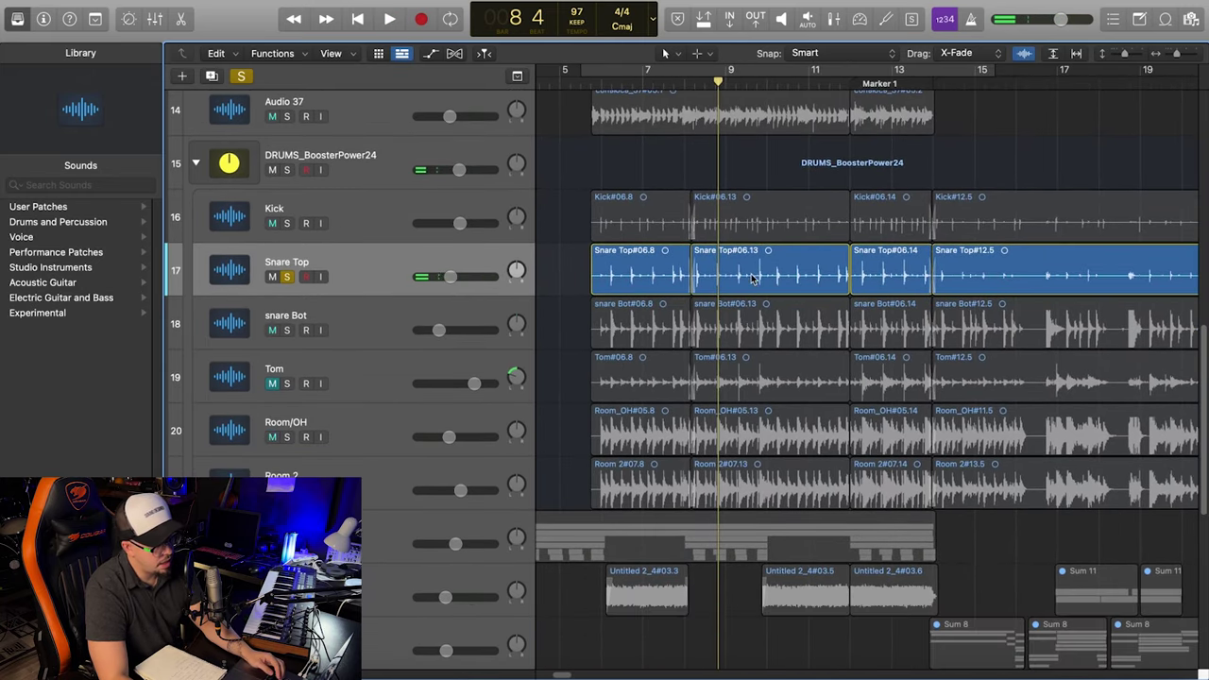
# Open Remove Silence for the Snare Top#06.13 region and raise its threshold to -24 dB
pyautogui.click(753, 277)
pyautogui.hotkey('ctrl', 'x')
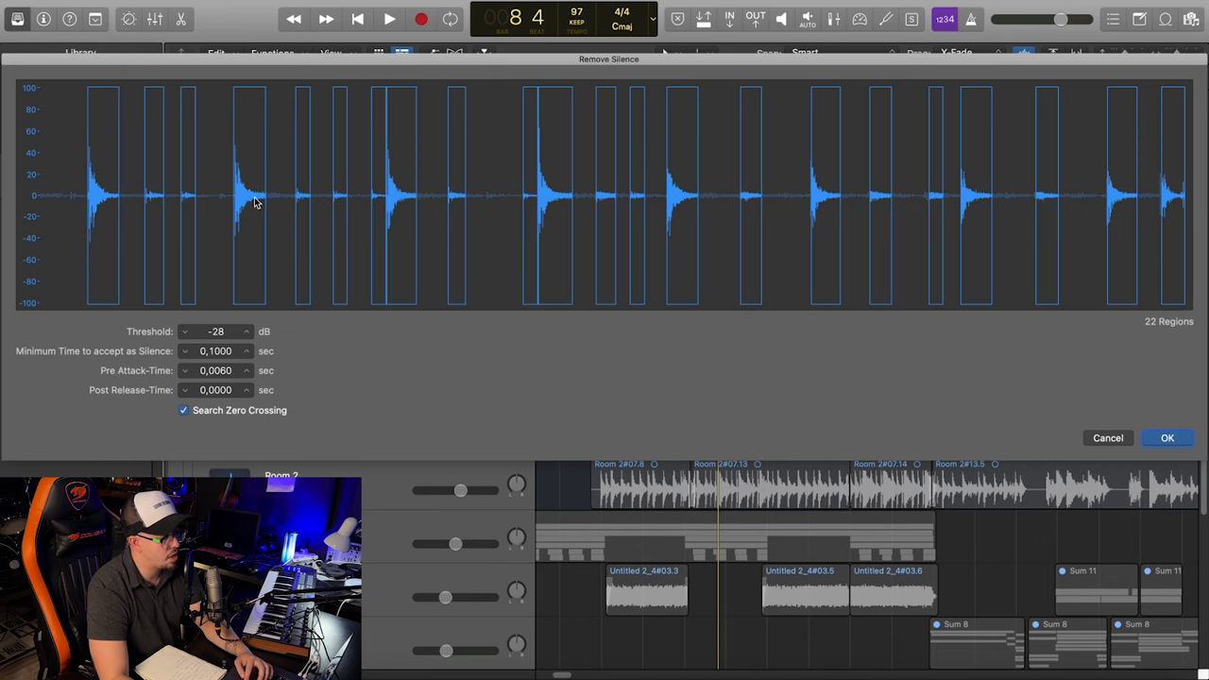
pyautogui.click(247, 334)
pyautogui.click(248, 334)
pyautogui.click(248, 334)
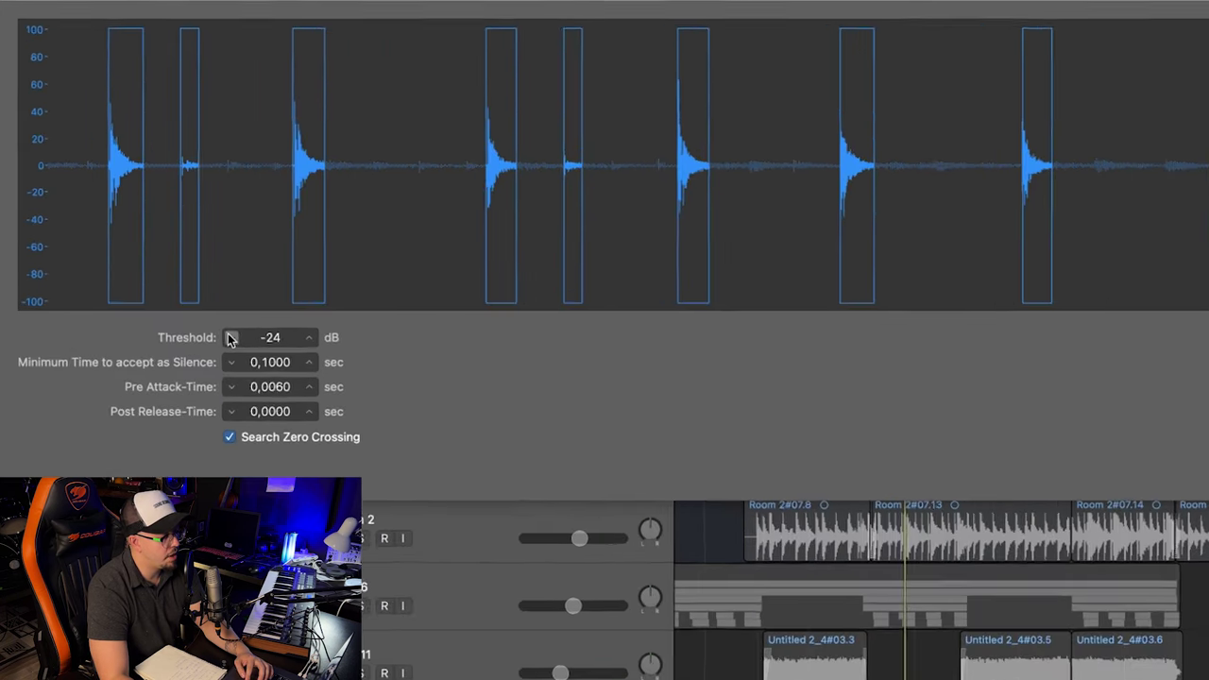
# Set the Remove Silence threshold back to -28 dB and apply it to the Snare Top#06.13 region
pyautogui.click(184, 332)
pyautogui.click(184, 332)
pyautogui.click(184, 331)
pyautogui.click(184, 331)
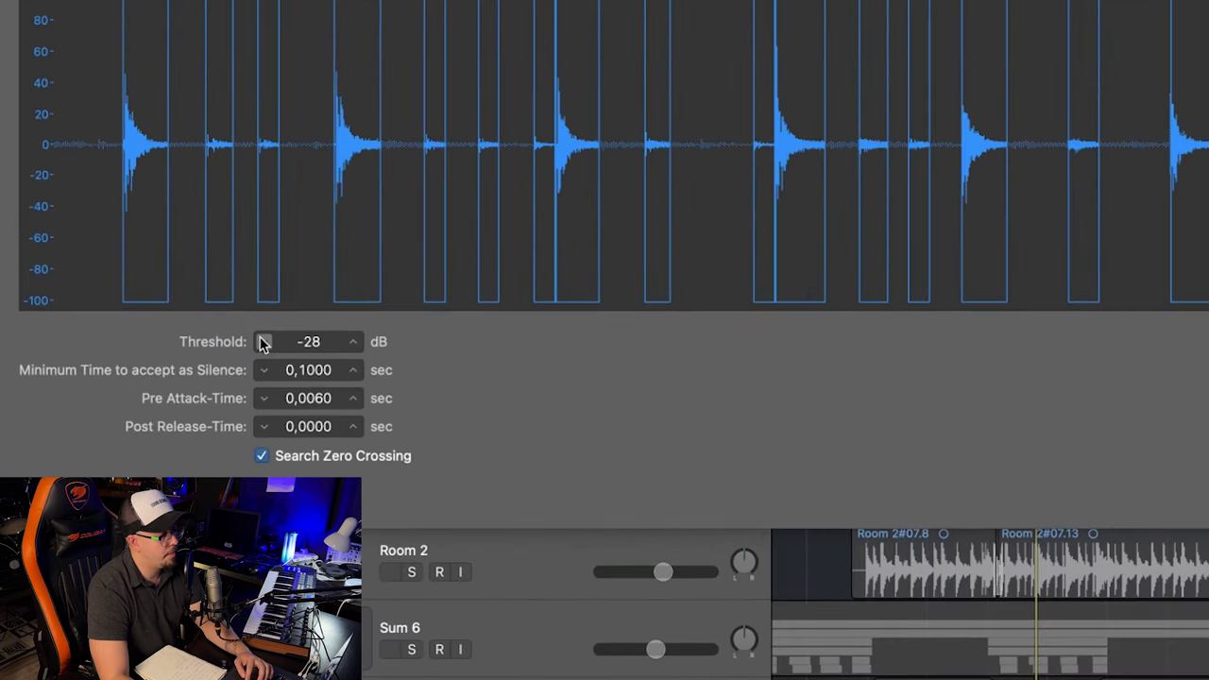
pyautogui.click(263, 342)
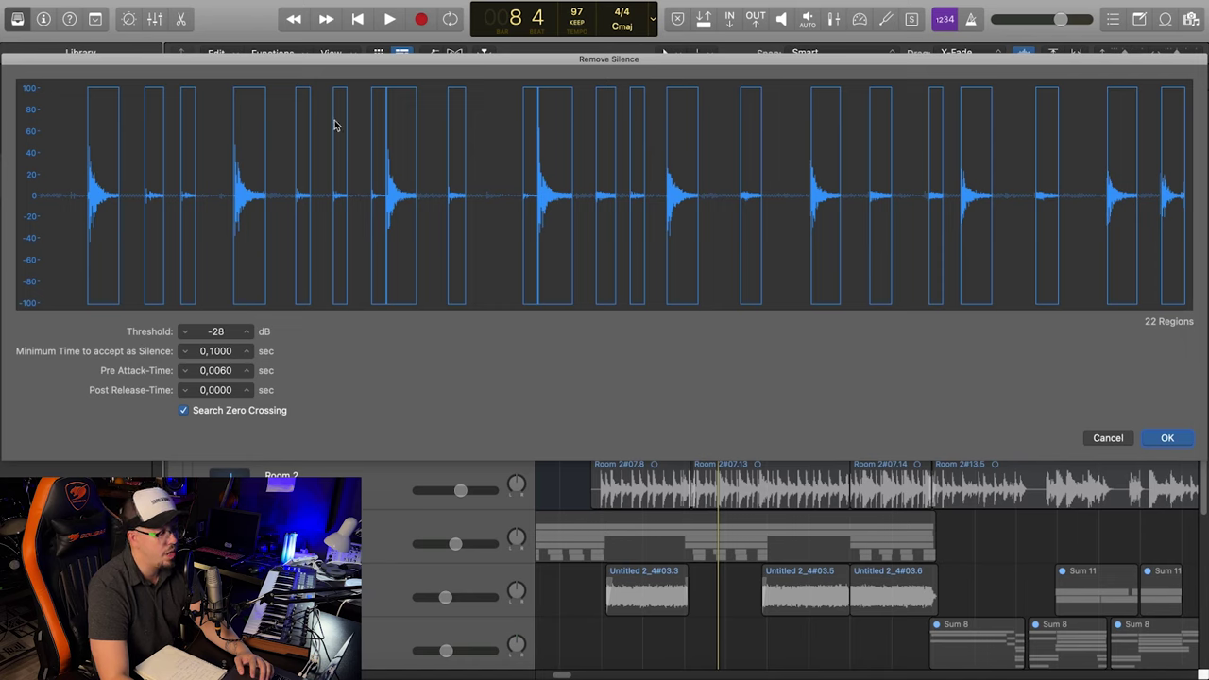
pyautogui.click(1168, 438)
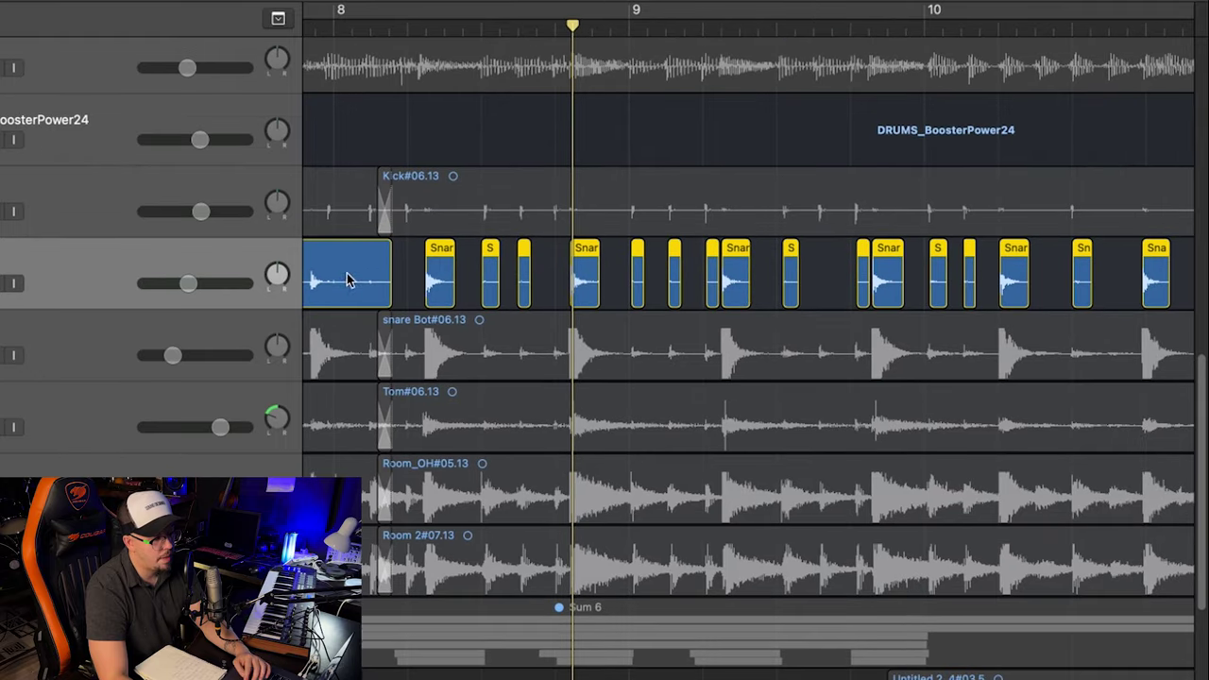
# Try splitting the Snare Top#06.13 region with the Scissors tool at 8 2 4 1 and around later snare hits
pyautogui.hscroll(5, 780, 295)
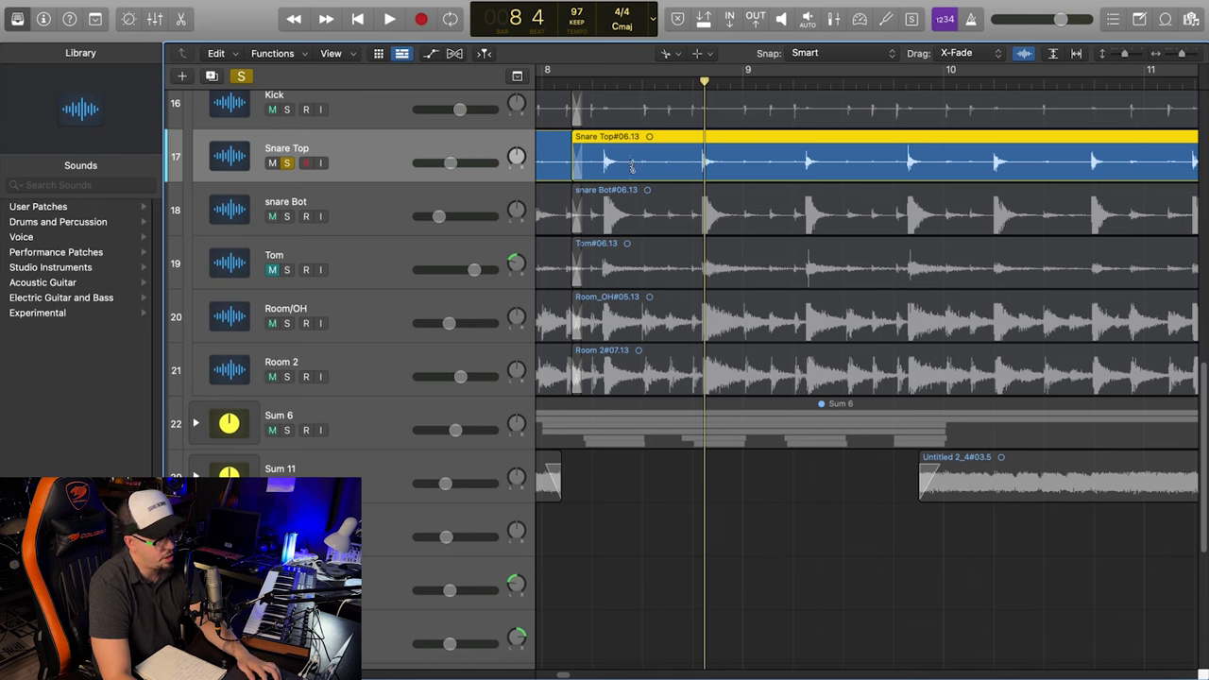
pyautogui.click(630, 166)
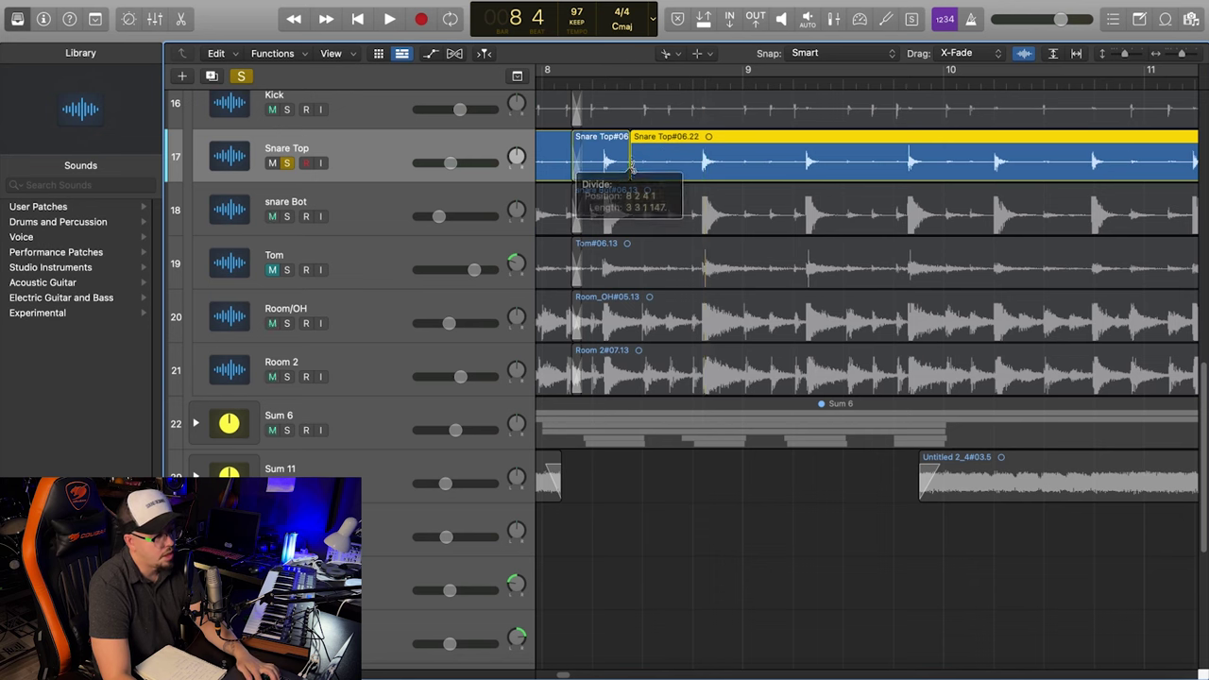
pyautogui.moveTo(635, 165); pyautogui.dragTo(827, 162)
pyautogui.click(826, 158)
pyautogui.click(826, 158)
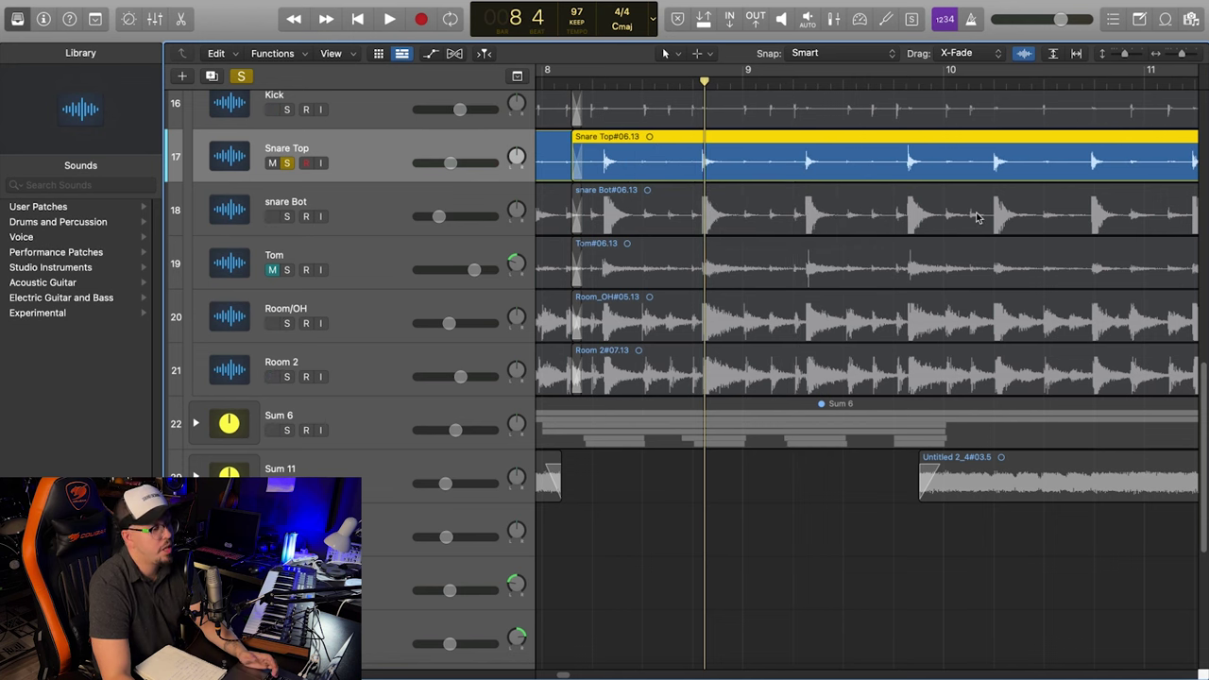
pyautogui.press('super+Left')
pyautogui.press('super+Left')
pyautogui.press('super+Left')
pyautogui.scroll(-2, 986, 203)
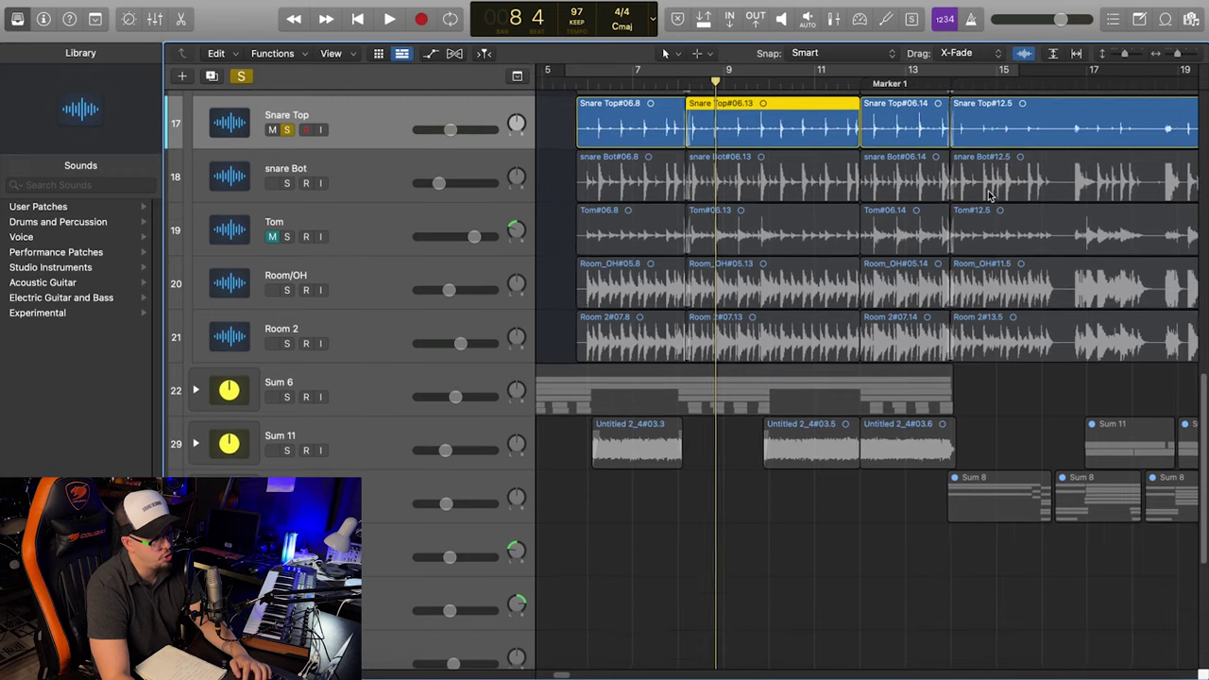
pyautogui.press('super+Left')
pyautogui.scroll(3, 973, 215)
pyautogui.hscroll(3, 964, 223)
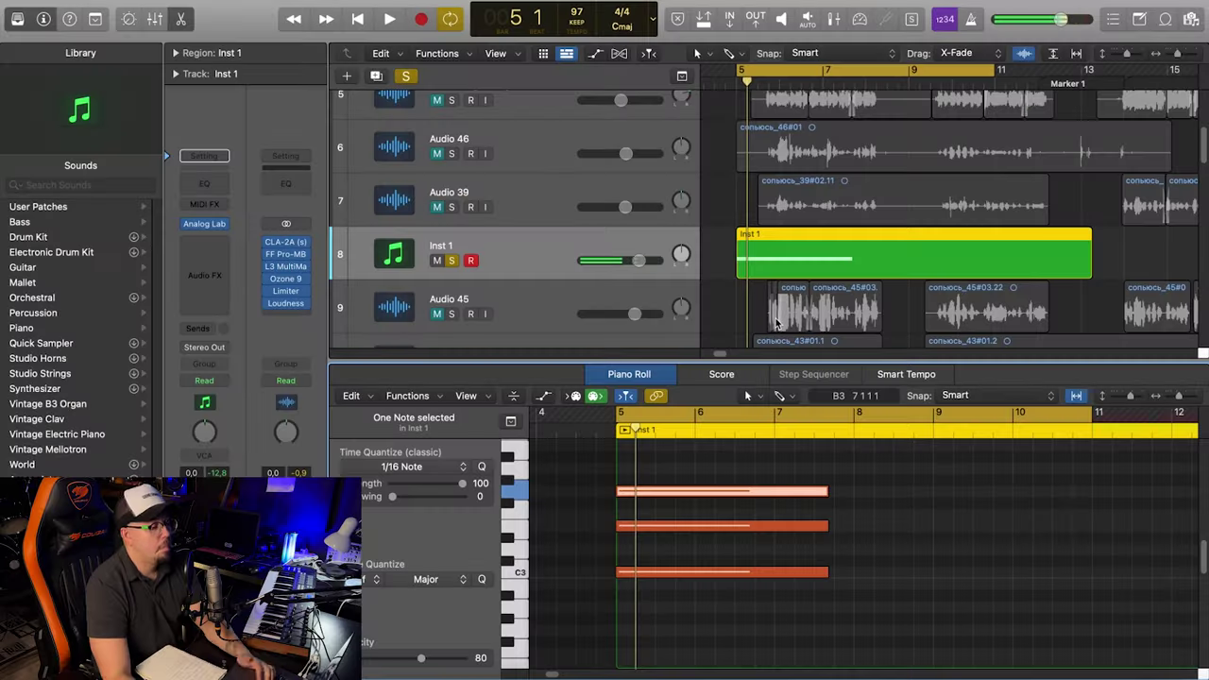
# Transpose the Inst 1 MIDI region up by five semitones
pyautogui.hscroll(2, 759, 216)
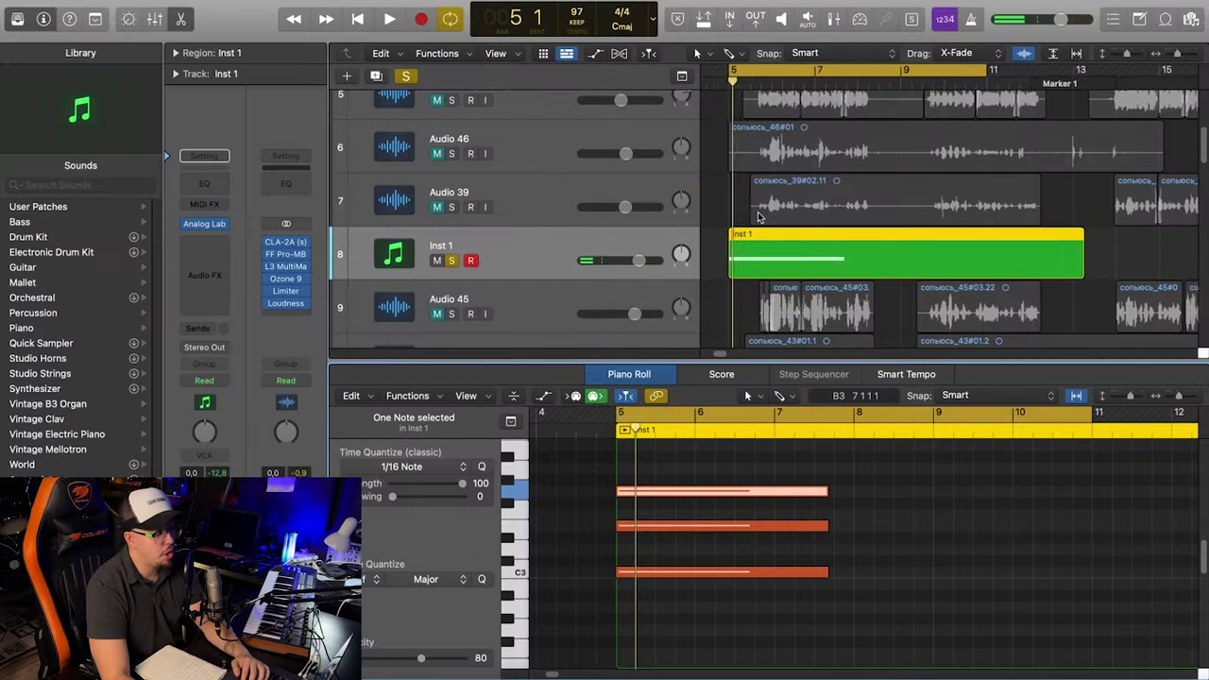
pyautogui.scroll(-5, 755, 260)
pyautogui.scroll(2, 919, 555)
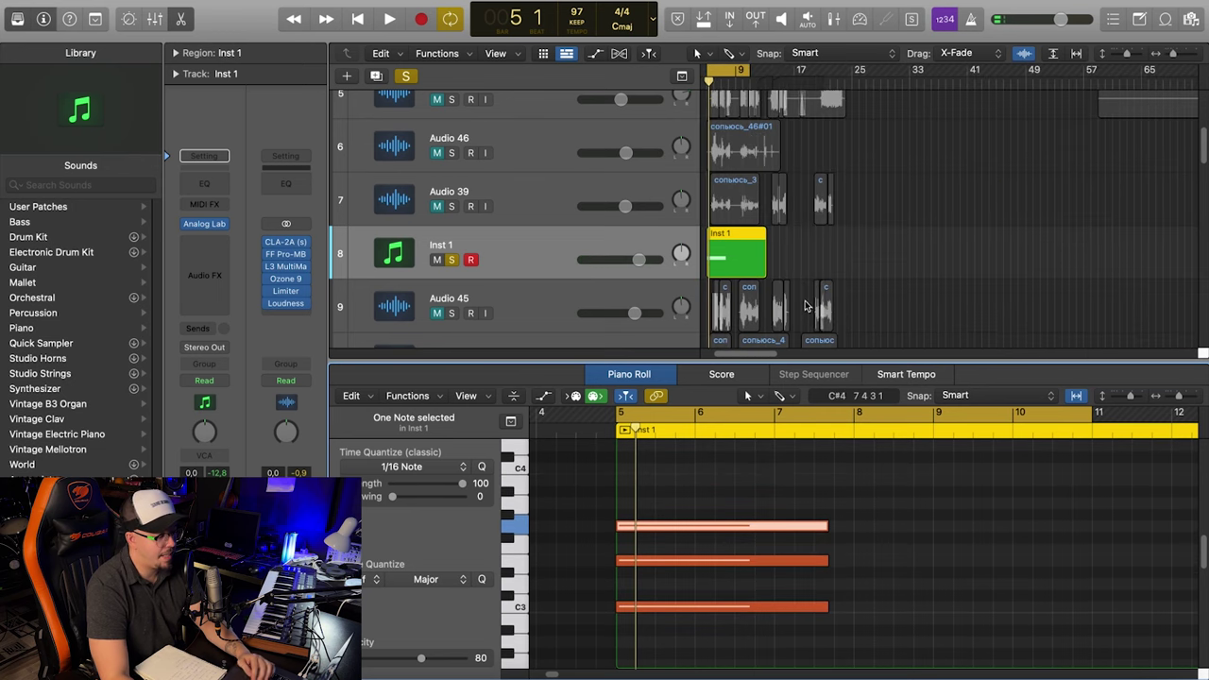
pyautogui.scroll(5, 883, 257)
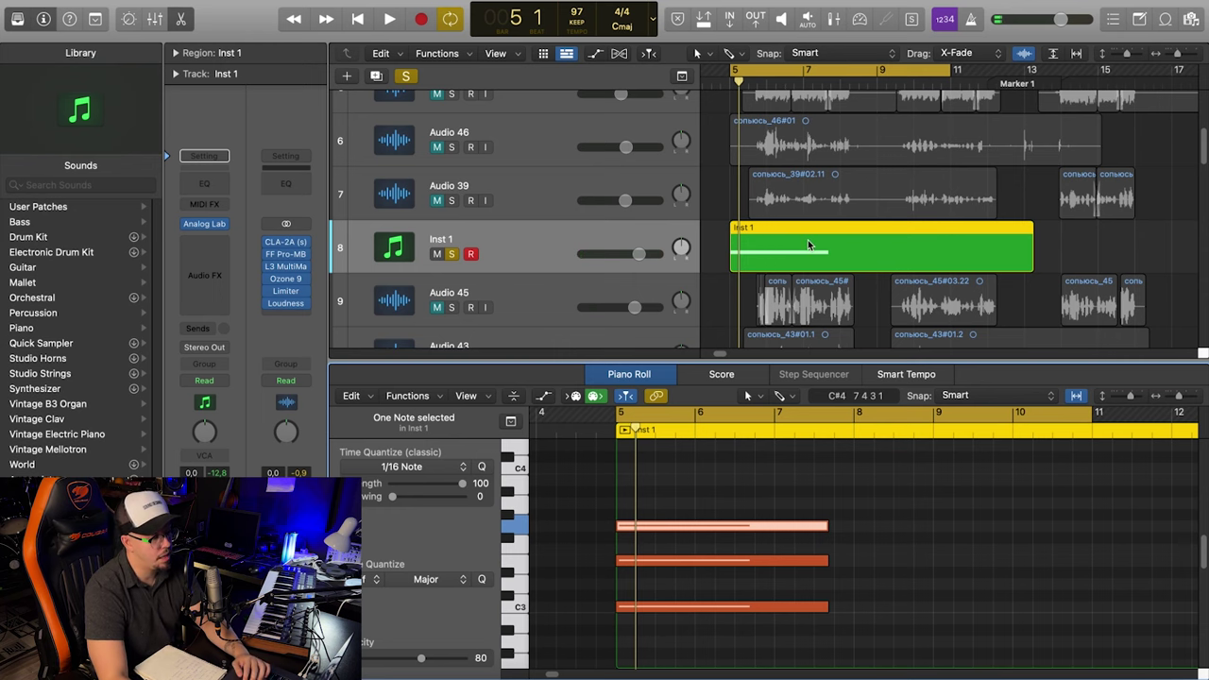
pyautogui.hscroll(-1, 763, 242)
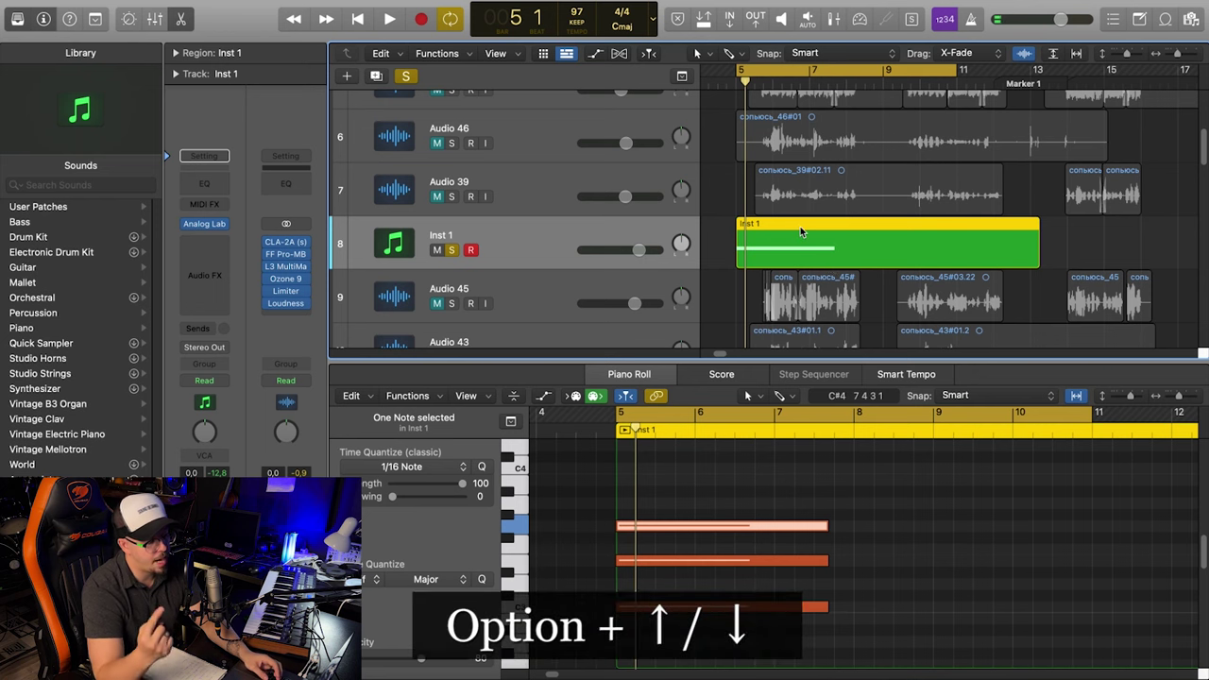
pyautogui.hotkey('alt', 'Up')
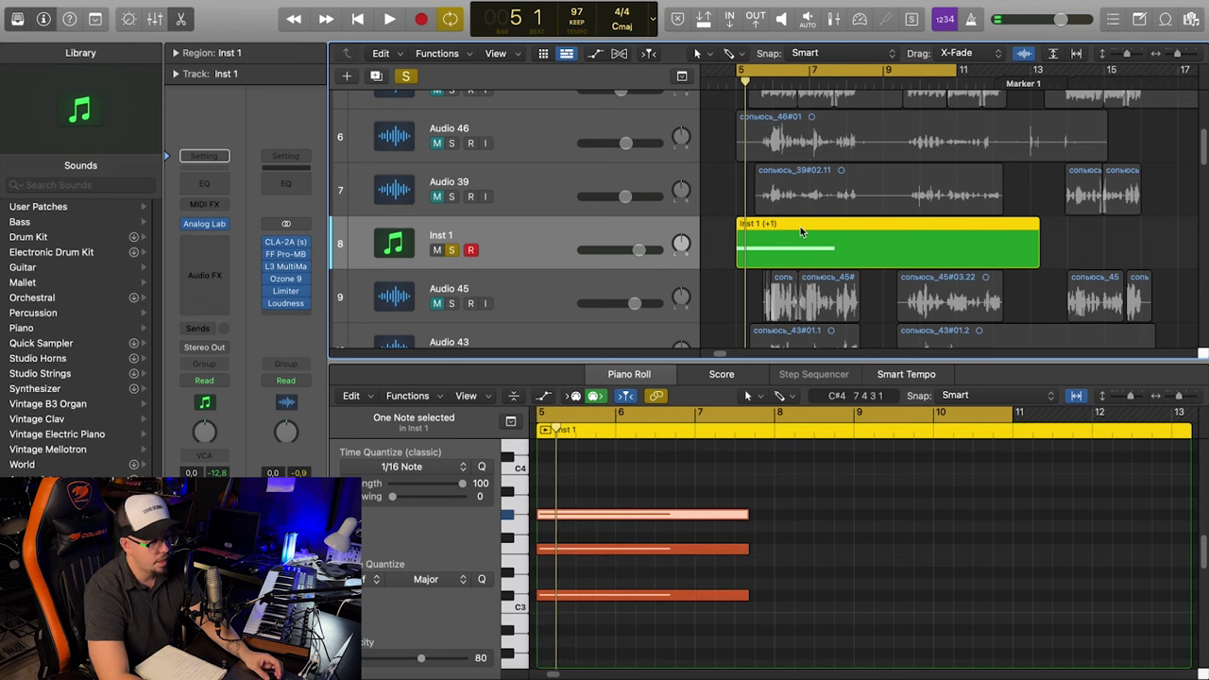
pyautogui.hotkey('alt', 'Up')
pyautogui.hotkey('alt', 'Up')
pyautogui.hotkey('alt', 'Up')
pyautogui.hotkey('alt', 'Up')
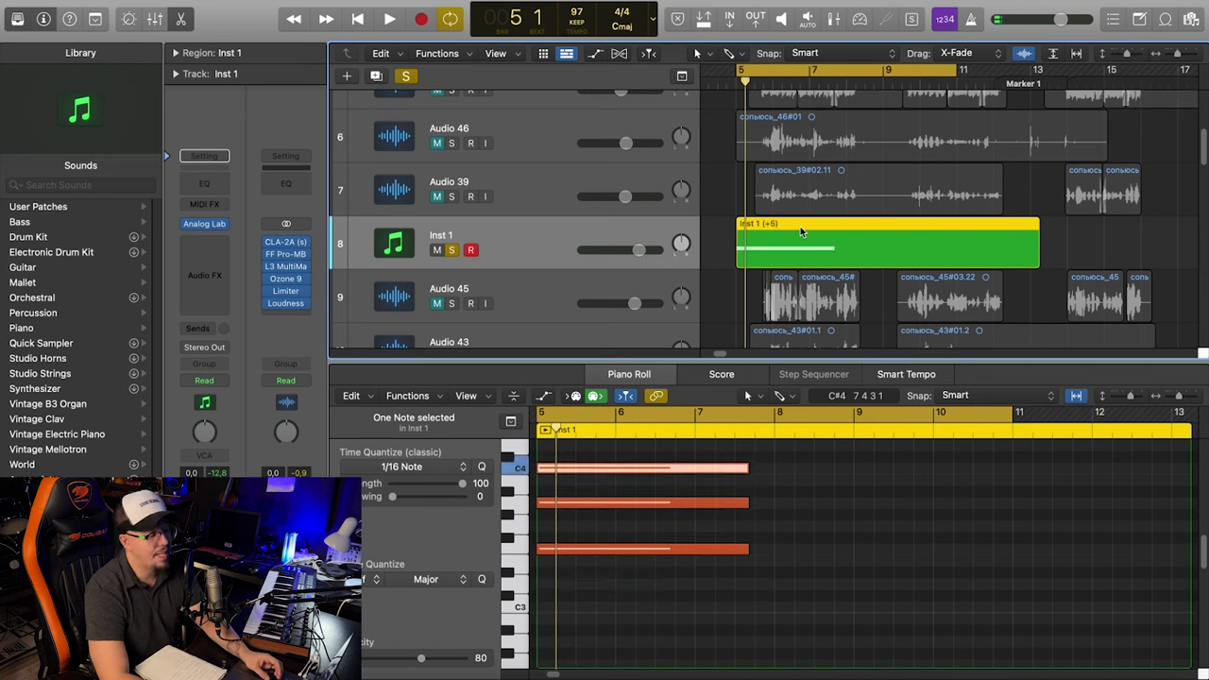
# Transpose the Inst 1 MIDI region back down to its original pitch and close the Piano Roll
pyautogui.hotkey('alt', 'Down')
pyautogui.hotkey('alt', 'Down')
pyautogui.hotkey('alt', 'Down')
pyautogui.hotkey('alt', 'Down')
pyautogui.press('p')
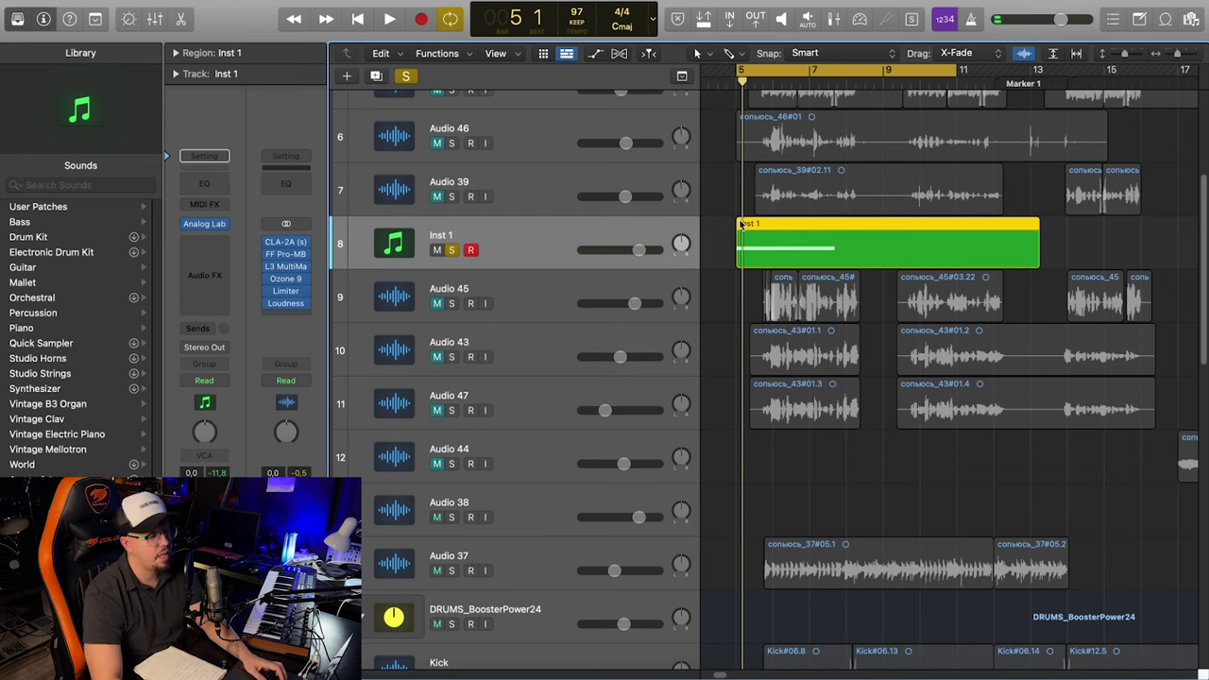
# Open the Piano Roll for the Inst 1 region and shift its three selected chord notes up by semitones and back down
pyautogui.press('p')
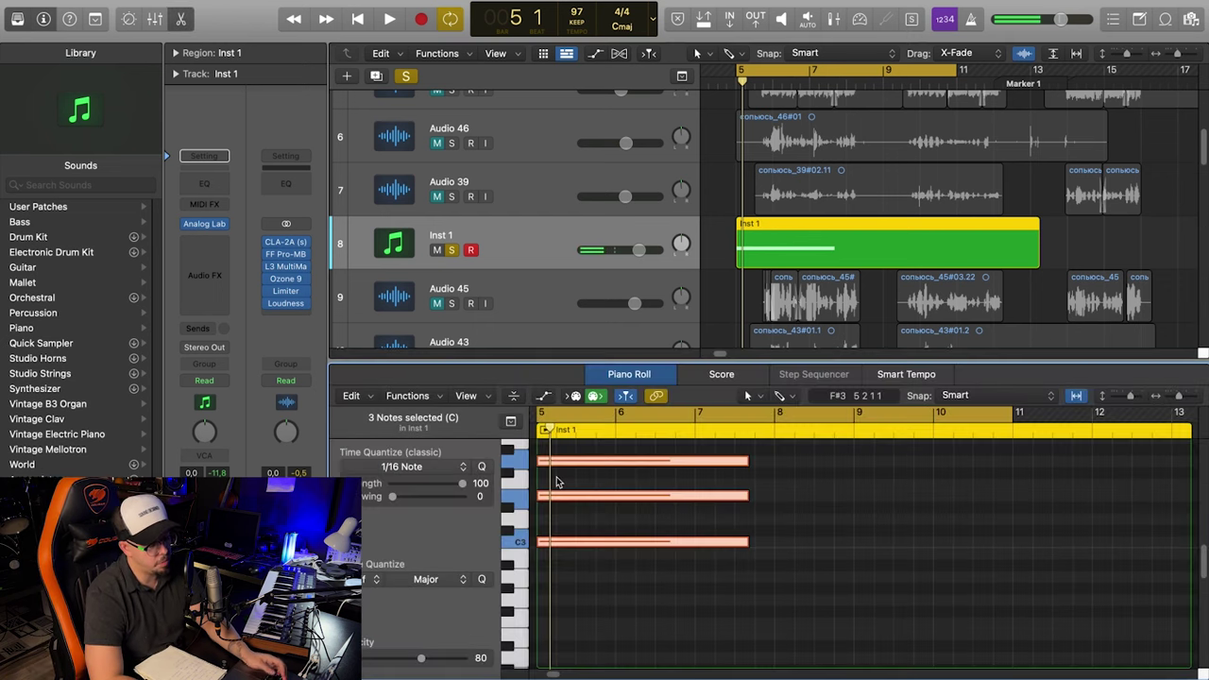
pyautogui.hotkey('alt', 'Up')
pyautogui.hotkey('alt', 'Up')
pyautogui.hotkey('alt', 'Down')
pyautogui.hotkey('alt', 'Down')
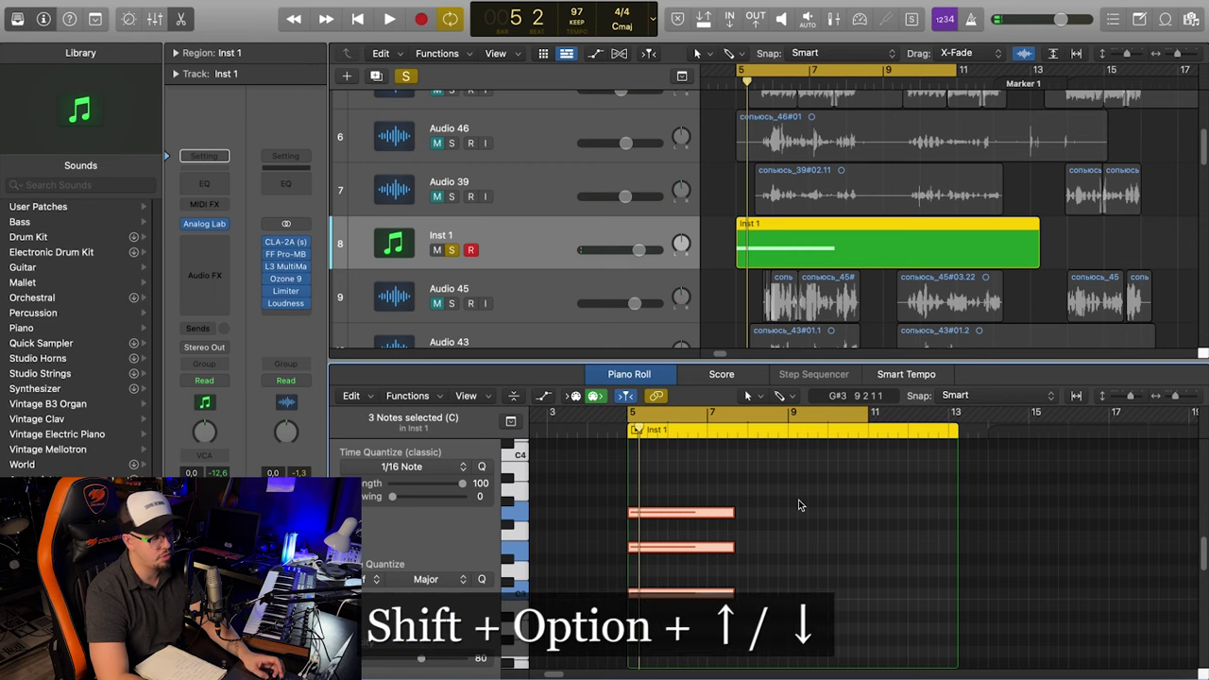
# Shift the three selected Inst 1 notes up and down in whole octaves
pyautogui.hotkey('shift', 'alt', 'Up')
pyautogui.hotkey('shift', 'alt', 'Down')
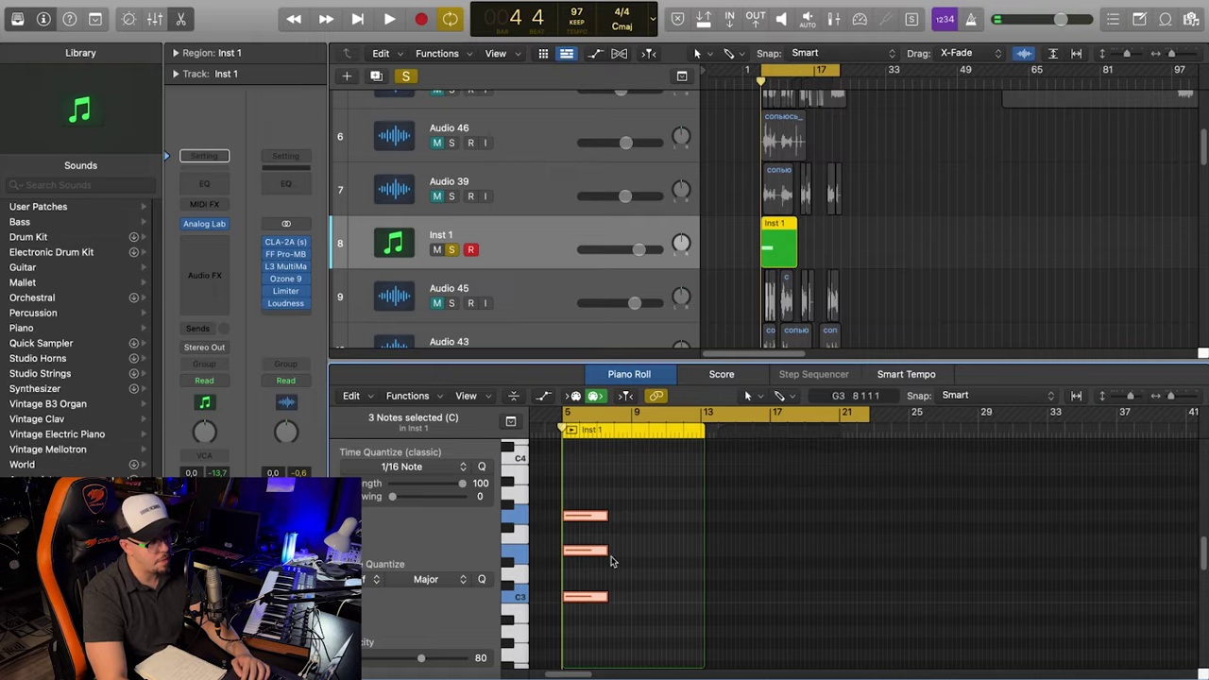
pyautogui.hotkey('shift', 'alt', 'Down')
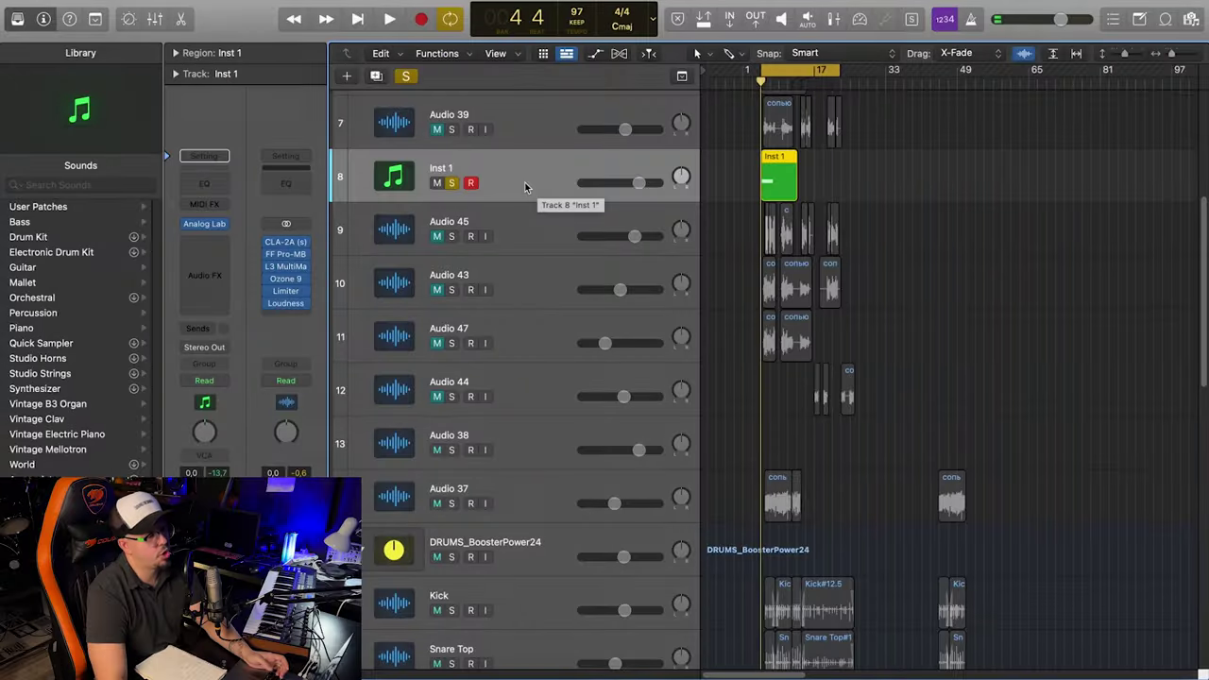
# Duplicate the Inst 1 track without its region and place the copy below the Kick track inside the DRUMS_BoosterPower24 stack
pyautogui.press('super+d')
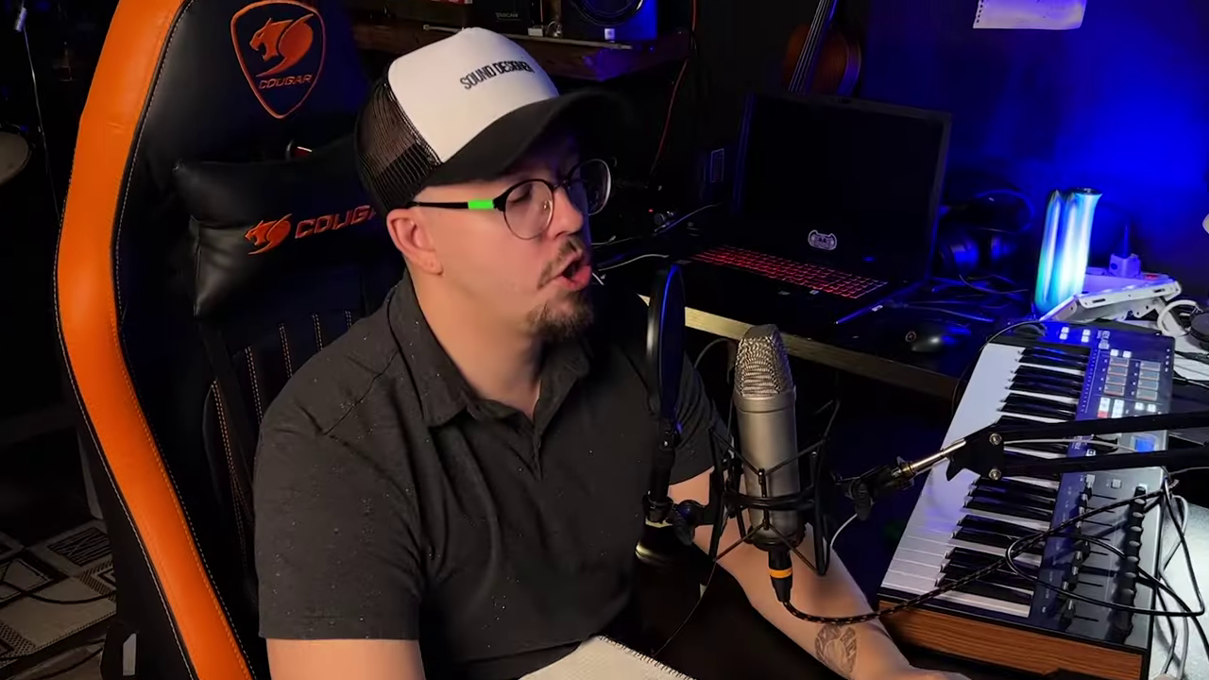
pyautogui.click(780, 212)
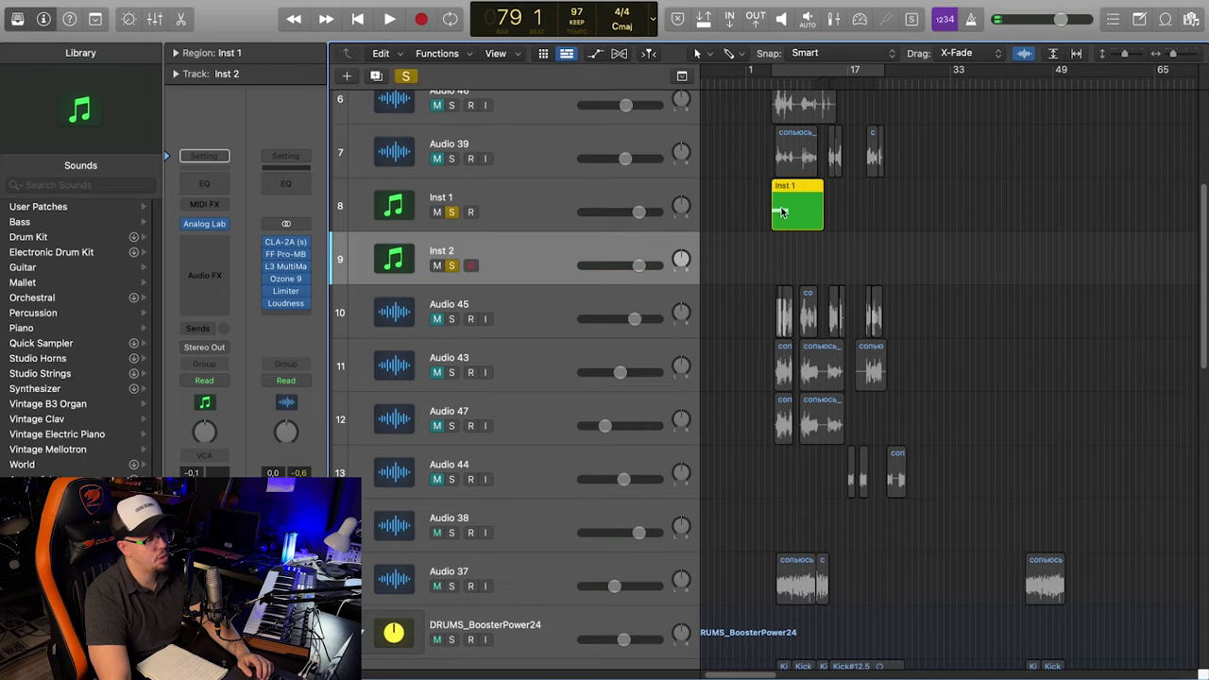
pyautogui.scroll(-3, 840, 283)
pyautogui.moveTo(808, 135)
pyautogui.mouseDown()
pyautogui.moveTo(832, 173)
pyautogui.moveTo(787, 129)
pyautogui.moveTo(810, 137)
pyautogui.mouseUp()
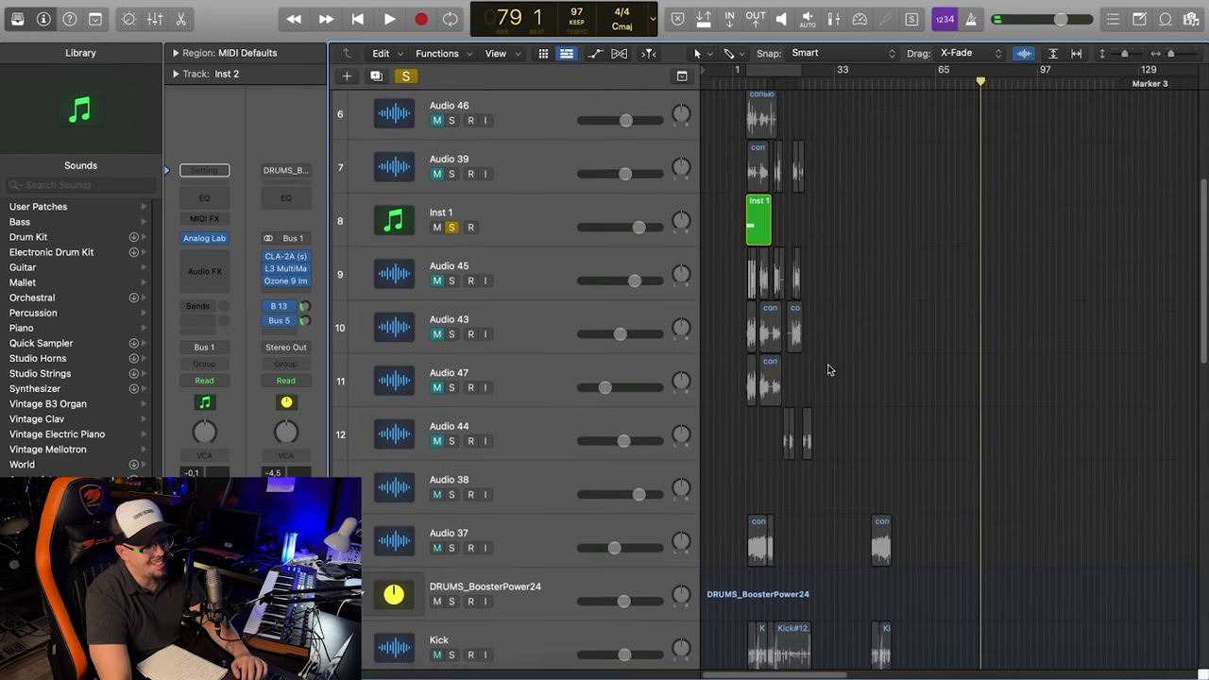
pyautogui.scroll(-6, 828, 425)
pyautogui.scroll(-2, 850, 576)
pyautogui.scroll(12, 907, 454)
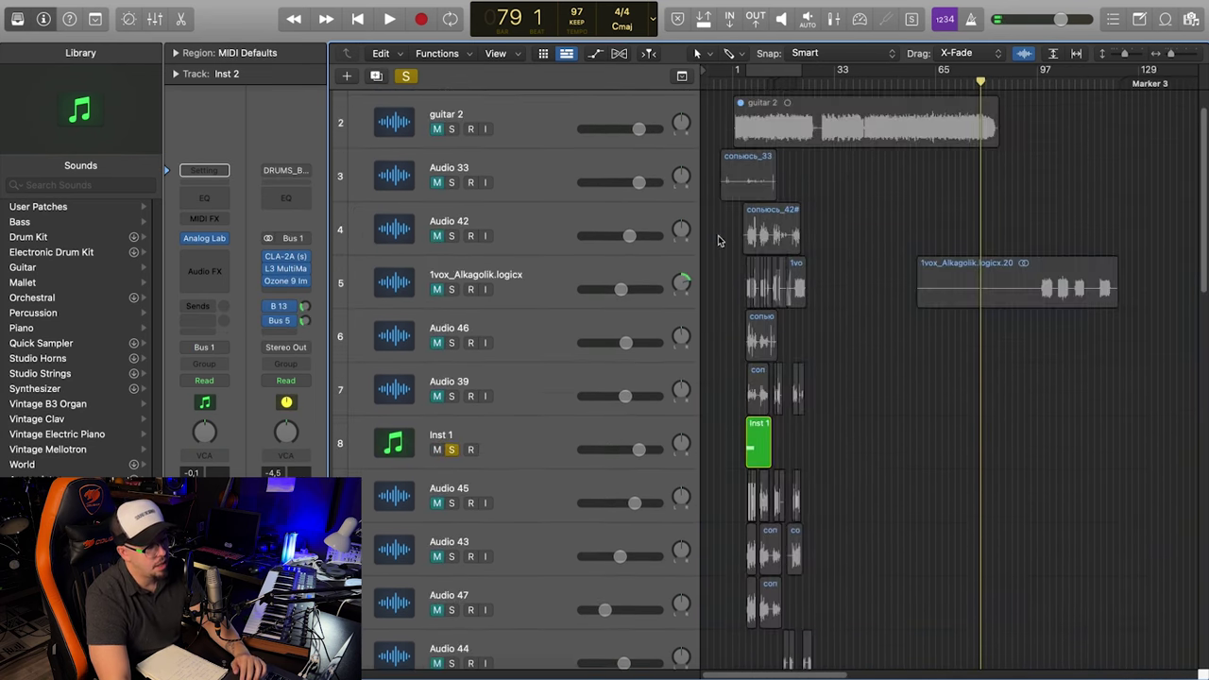
pyautogui.scroll(-5, 821, 203)
pyautogui.scroll(-4, 518, 484)
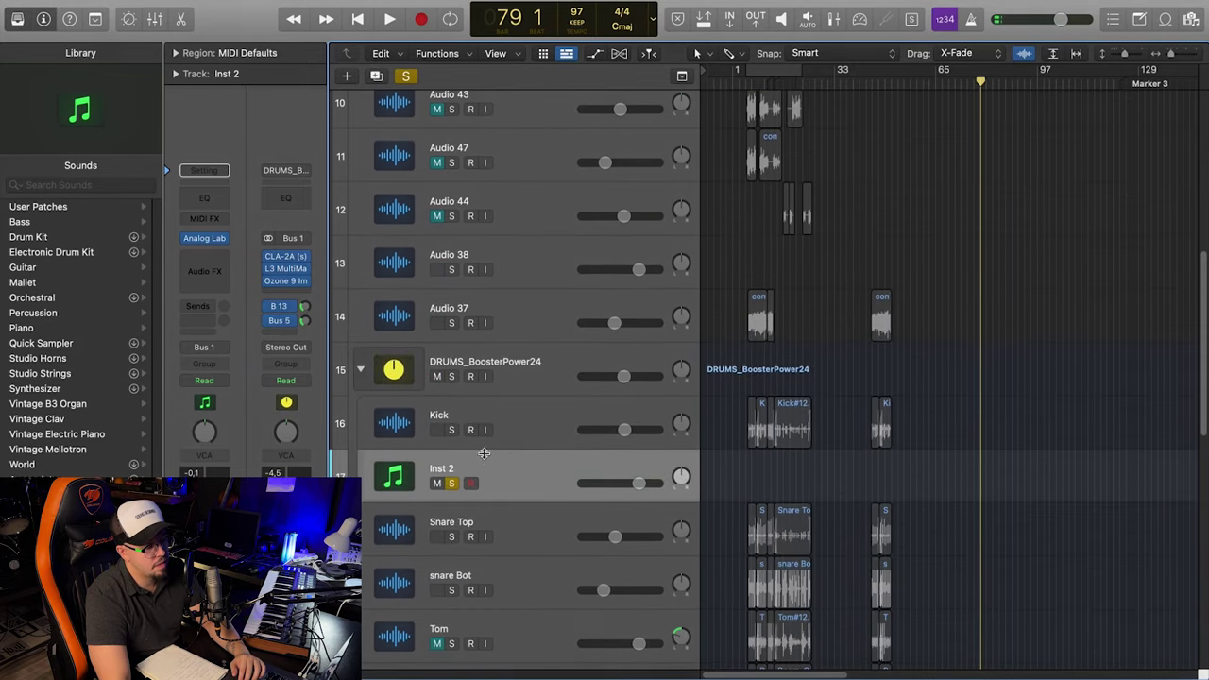
# Select the Inst 1 MIDI region and move it onto the selected Inst 2 track in the drum stack
pyautogui.scroll(4, 720, 230)
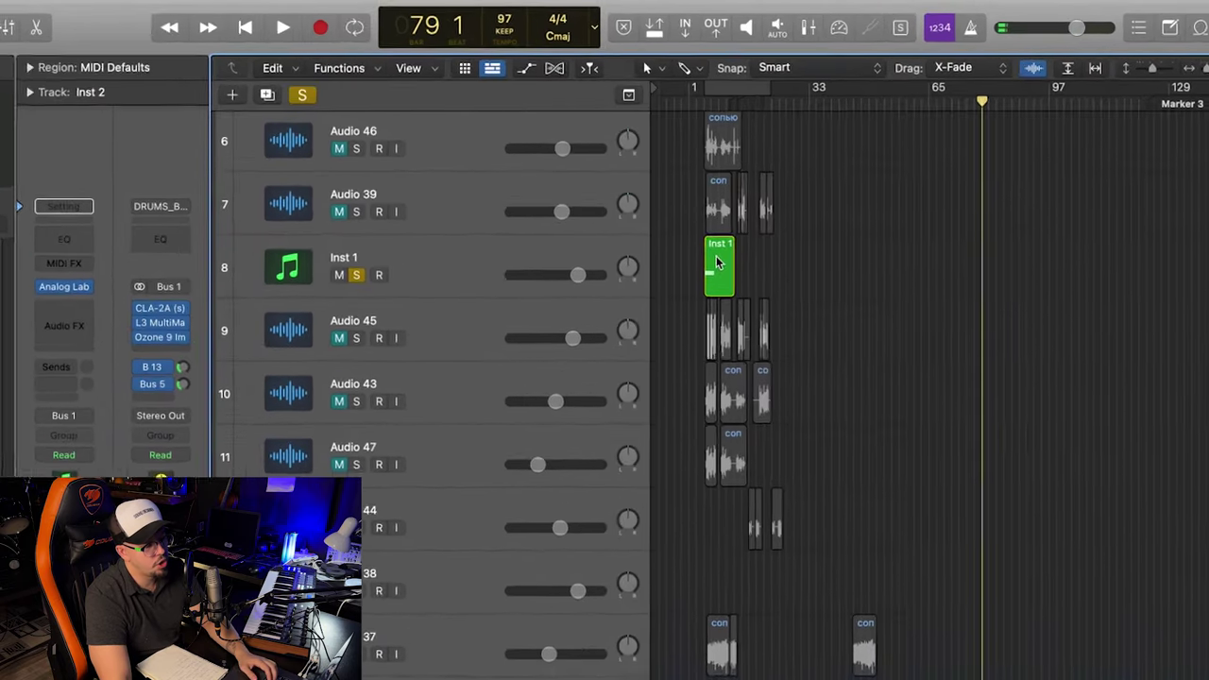
pyautogui.click(752, 222)
pyautogui.scroll(-5, 817, 380)
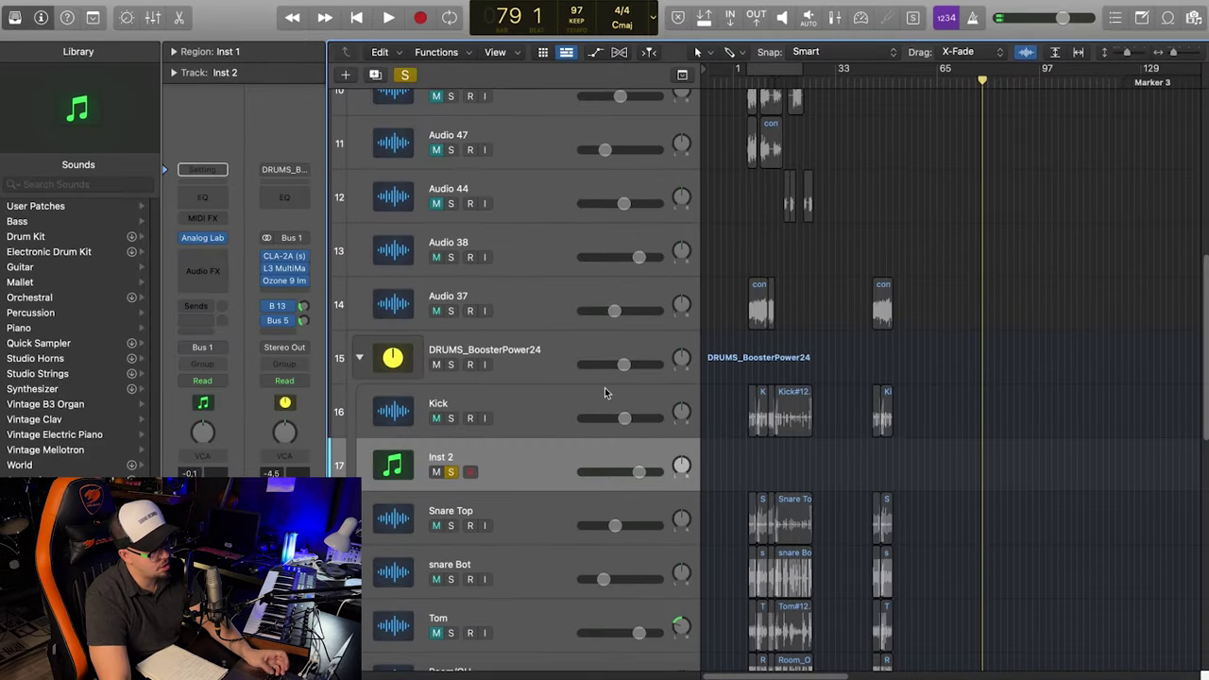
pyautogui.hotkey('ctrl', 'shift', 't')
pyautogui.scroll(1, 793, 429)
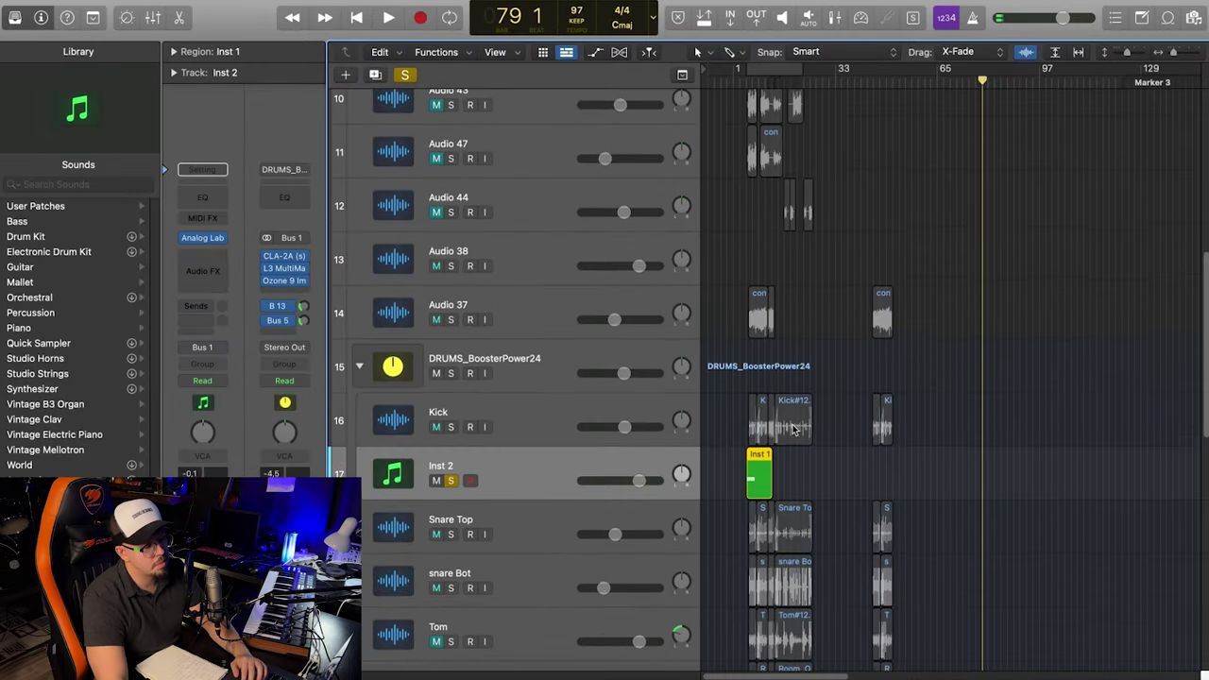
pyautogui.scroll(4, 794, 430)
pyautogui.scroll(-6, 784, 406)
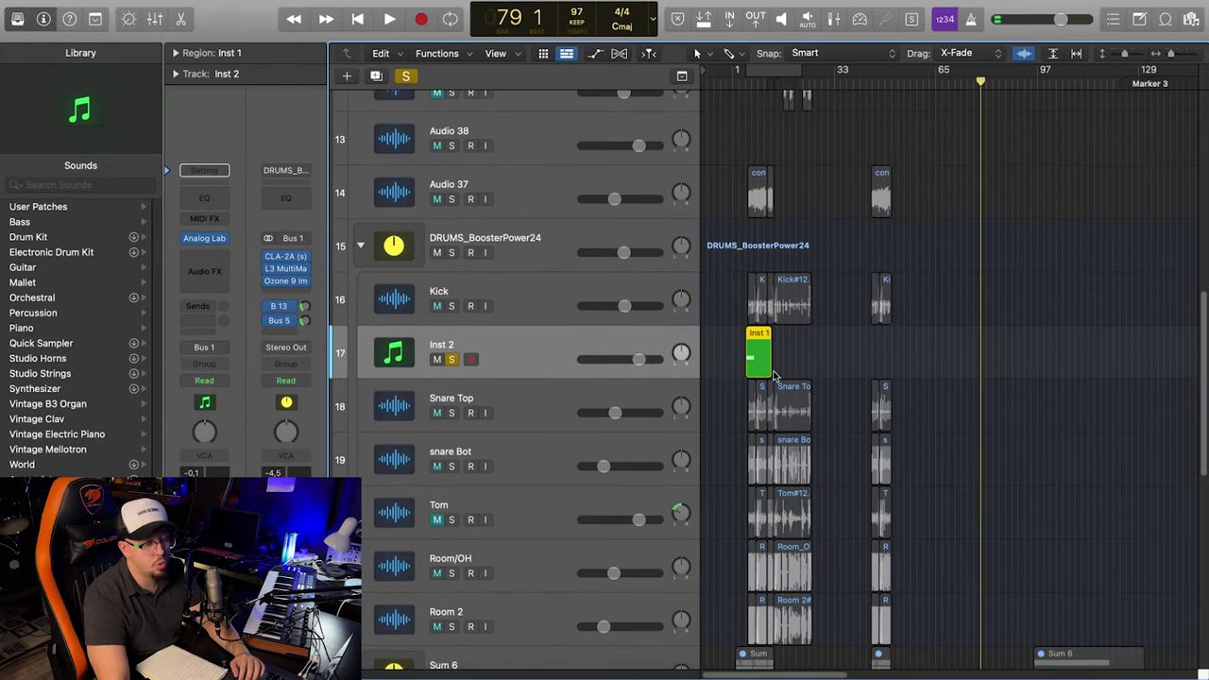
pyautogui.press('super+Right')
pyautogui.press('super+Right')
pyautogui.press('super+Right')
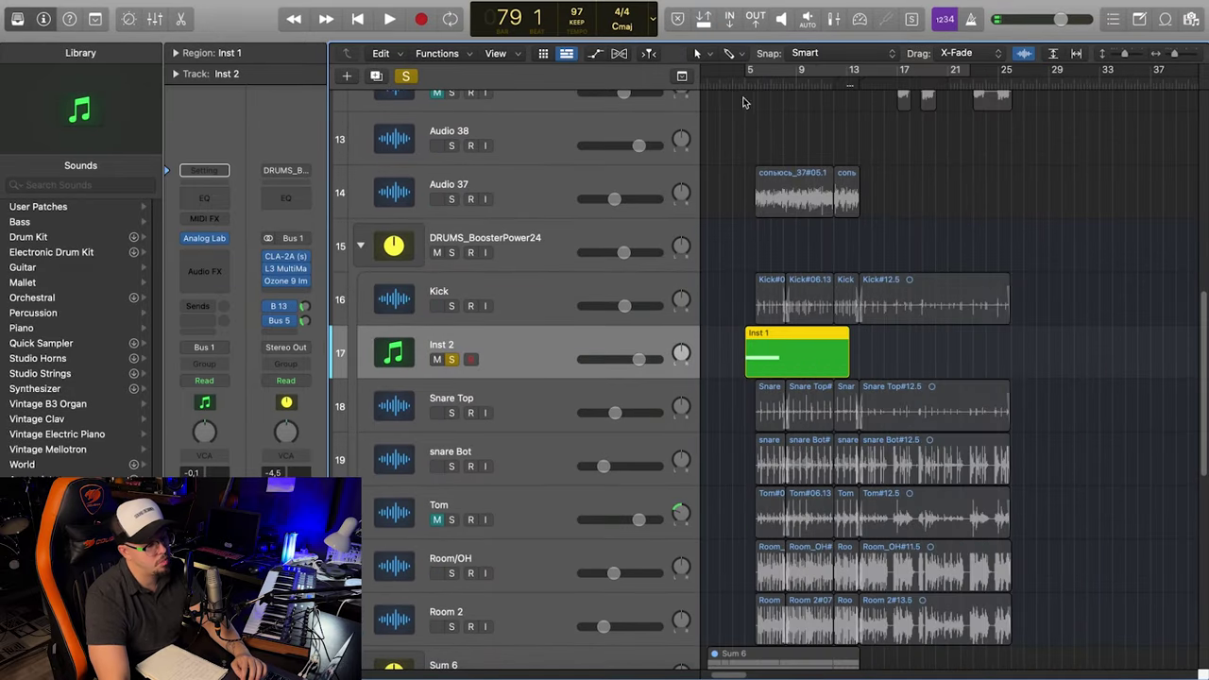
# Open the Loop Browser and preview the 60s Shuffle Drumset 03 loop
pyautogui.scroll(8, 755, 165)
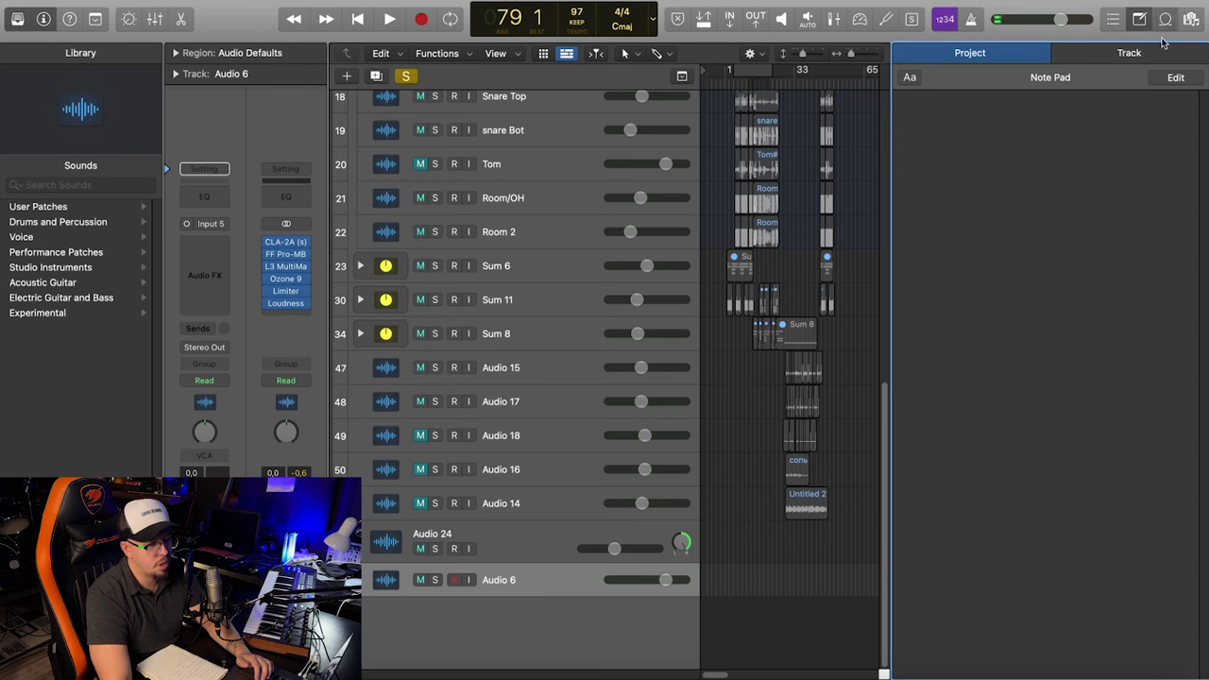
pyautogui.click(1165, 18)
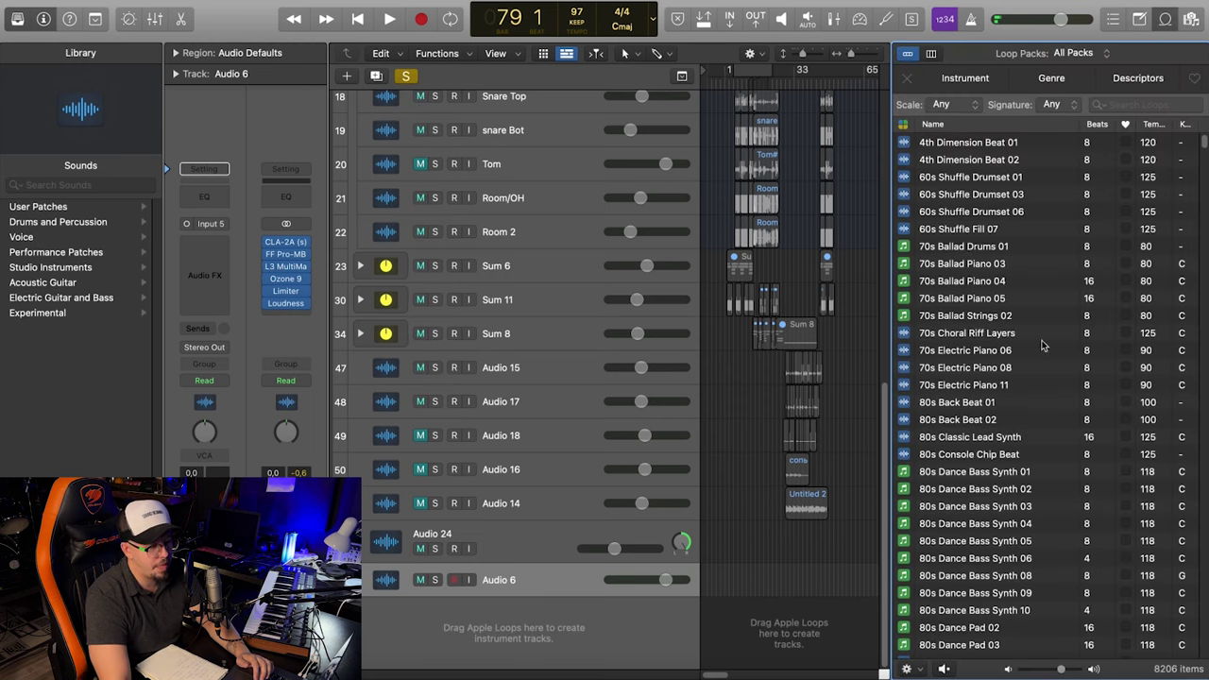
pyautogui.click(964, 194)
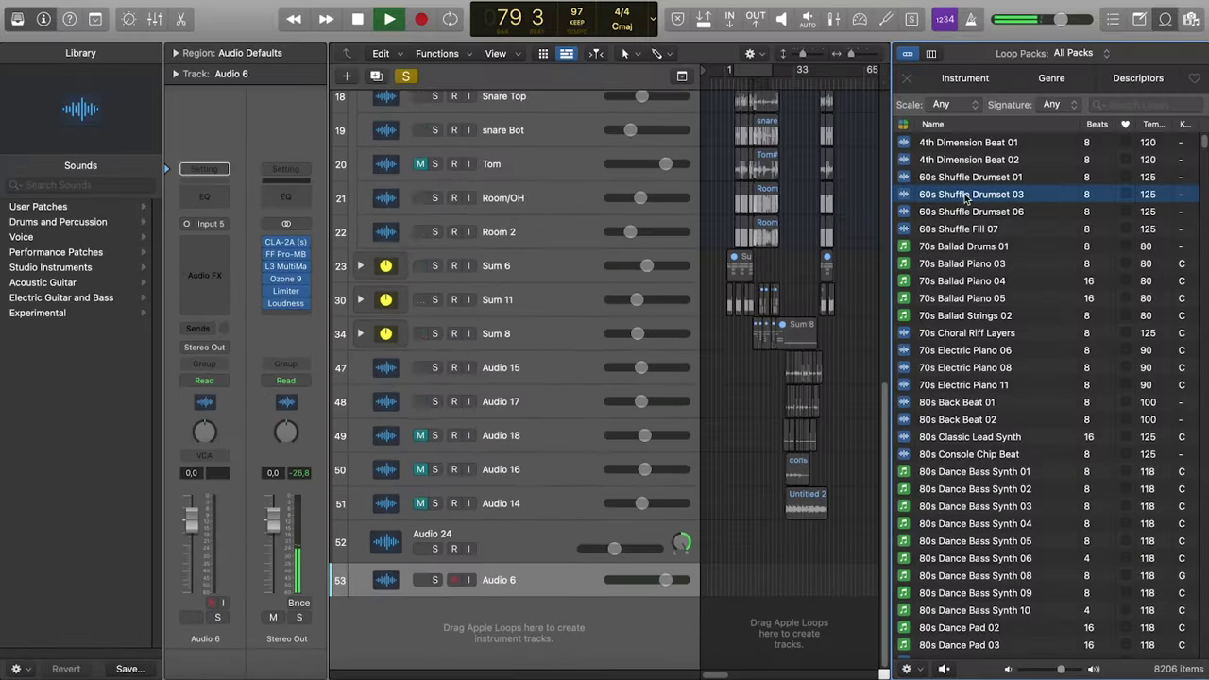
# Create a new track from the 60s Shuffle Drumset 03 loop using Quick Sampler (Optimized)
pyautogui.moveTo(1185, 27); pyautogui.dragTo(680, 582)
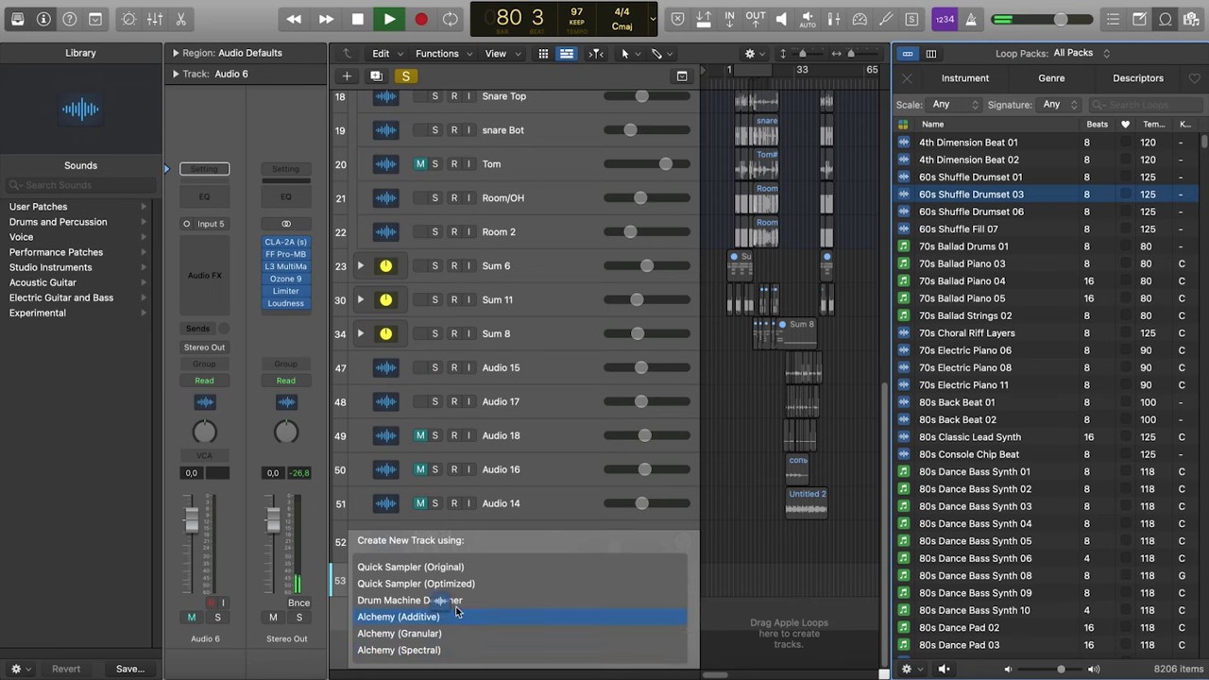
pyautogui.moveTo(491, 583); pyautogui.dragTo(511, 587)
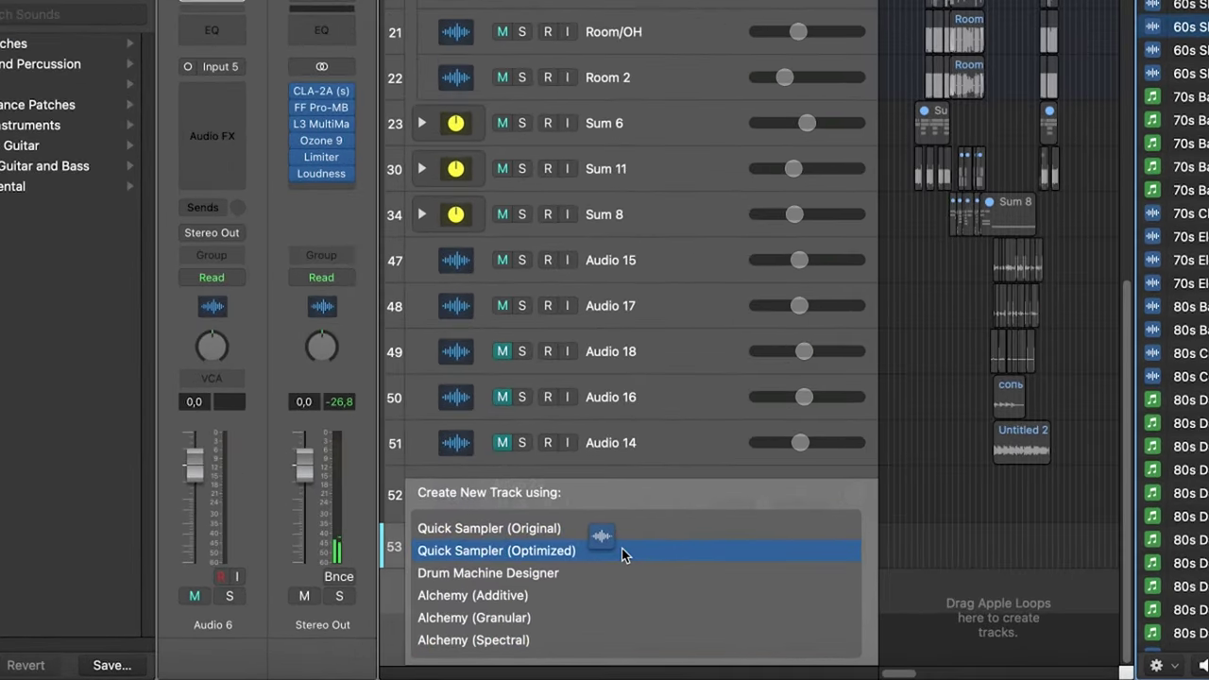
pyautogui.moveTo(621, 555); pyautogui.dragTo(622, 554)
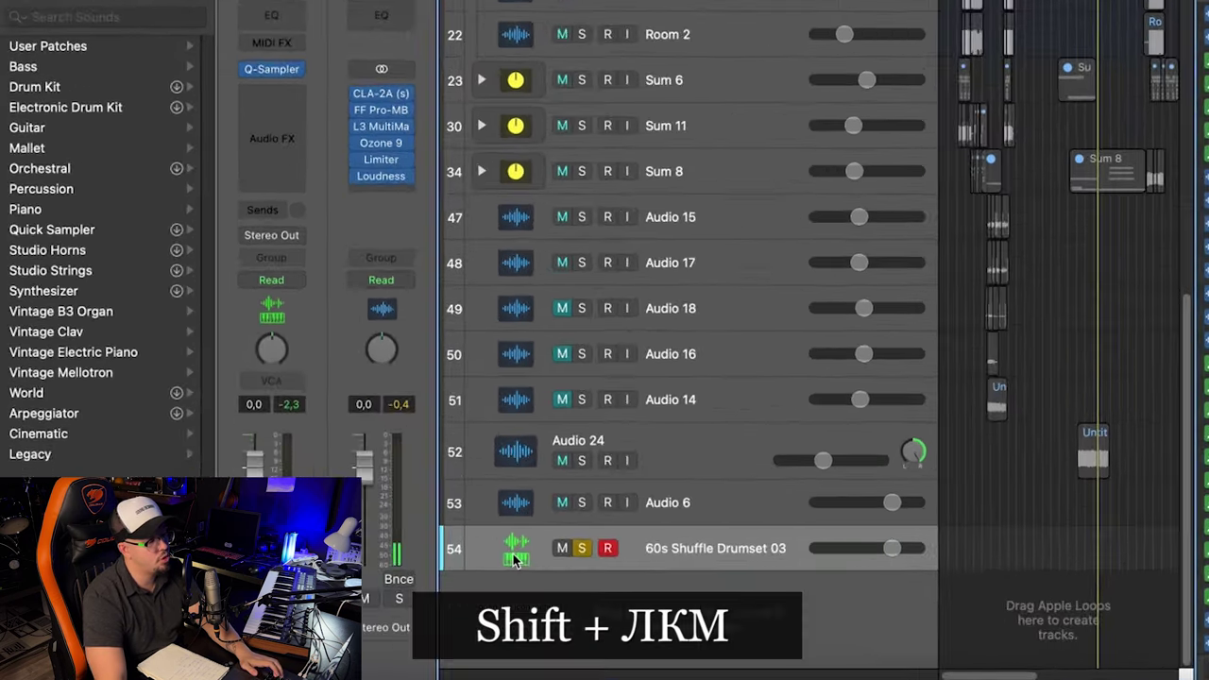
# Show the Quick Sampler window of the 60s Shuffle Drumset 03 track and close it
pyautogui.keyDown('shift'); pyautogui.click(385, 585); pyautogui.keyUp('shift')
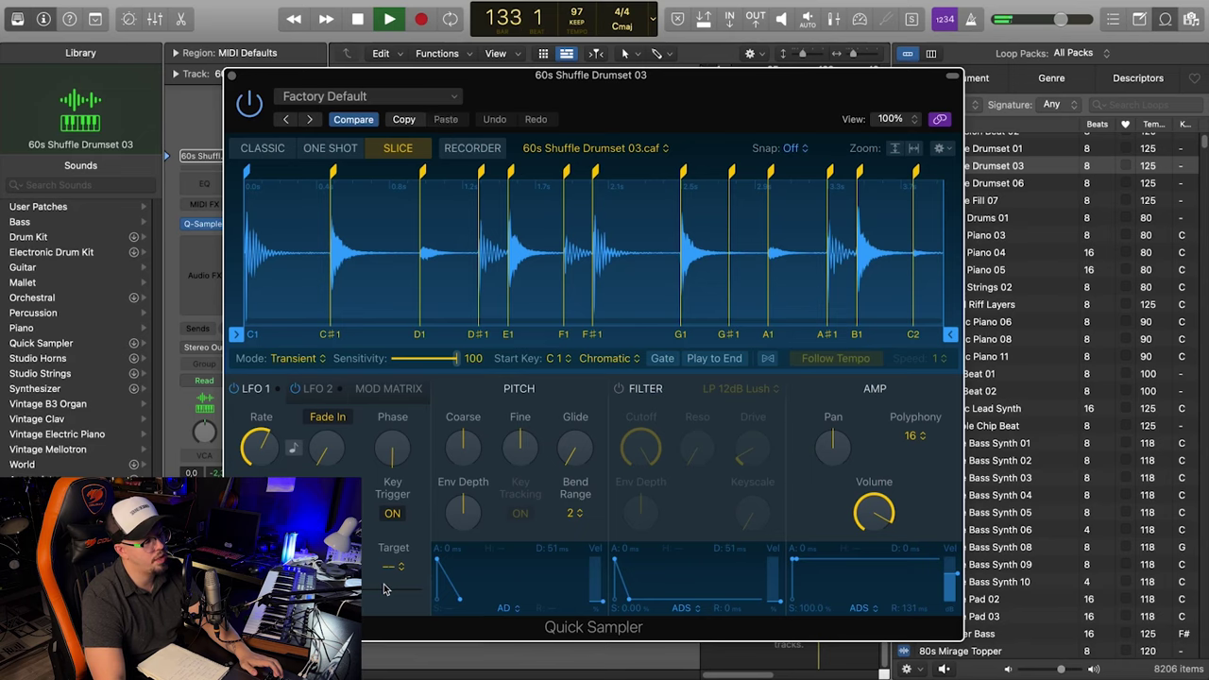
pyautogui.click(235, 77)
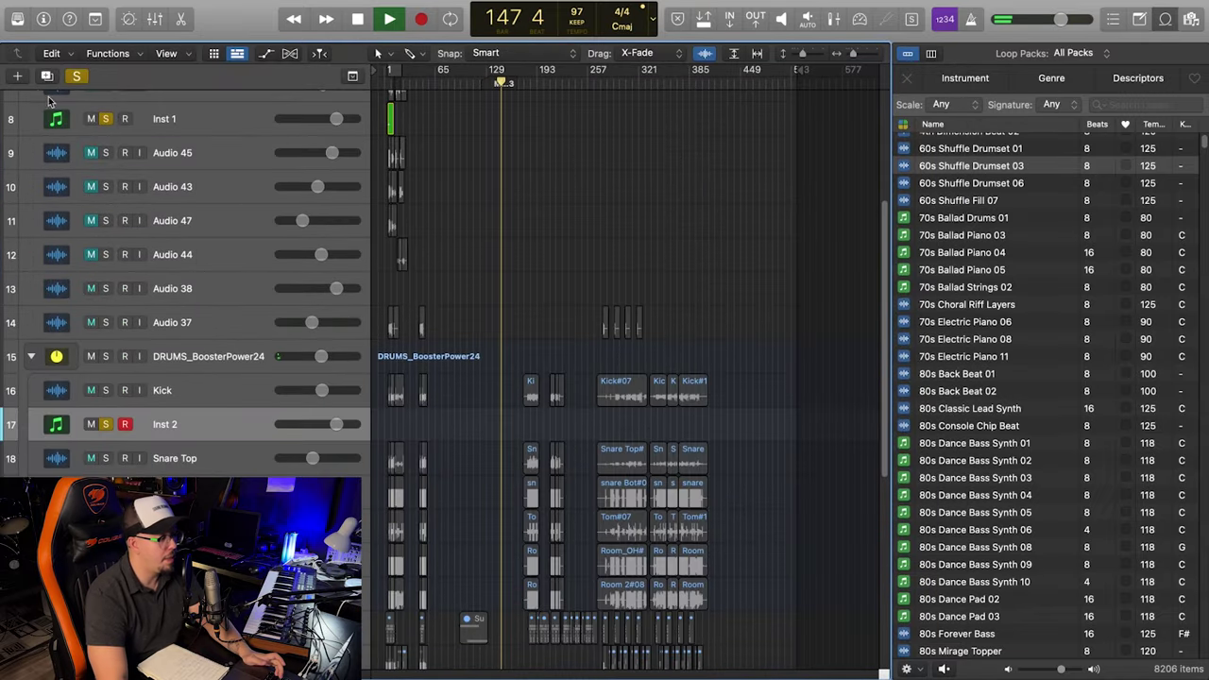
# Show the Inspector, open and close Inst 2's Analog Lab from its channel strip, and open the instrument directly from the track
pyautogui.click(42, 20)
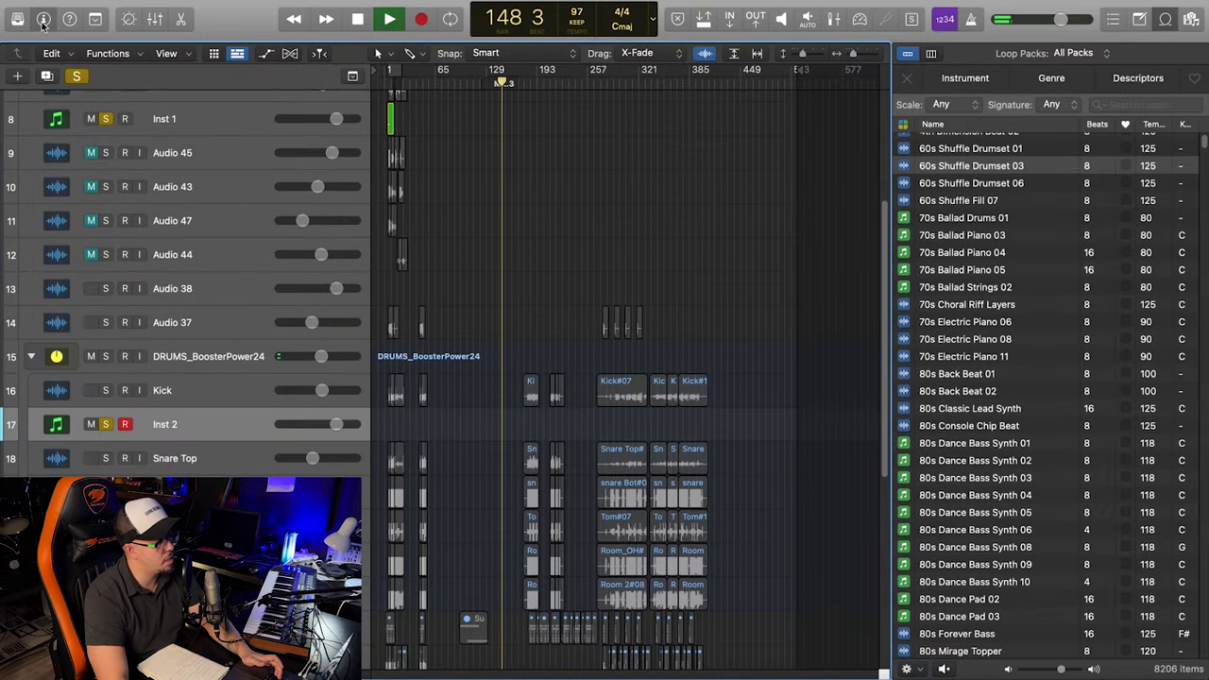
pyautogui.click(39, 238)
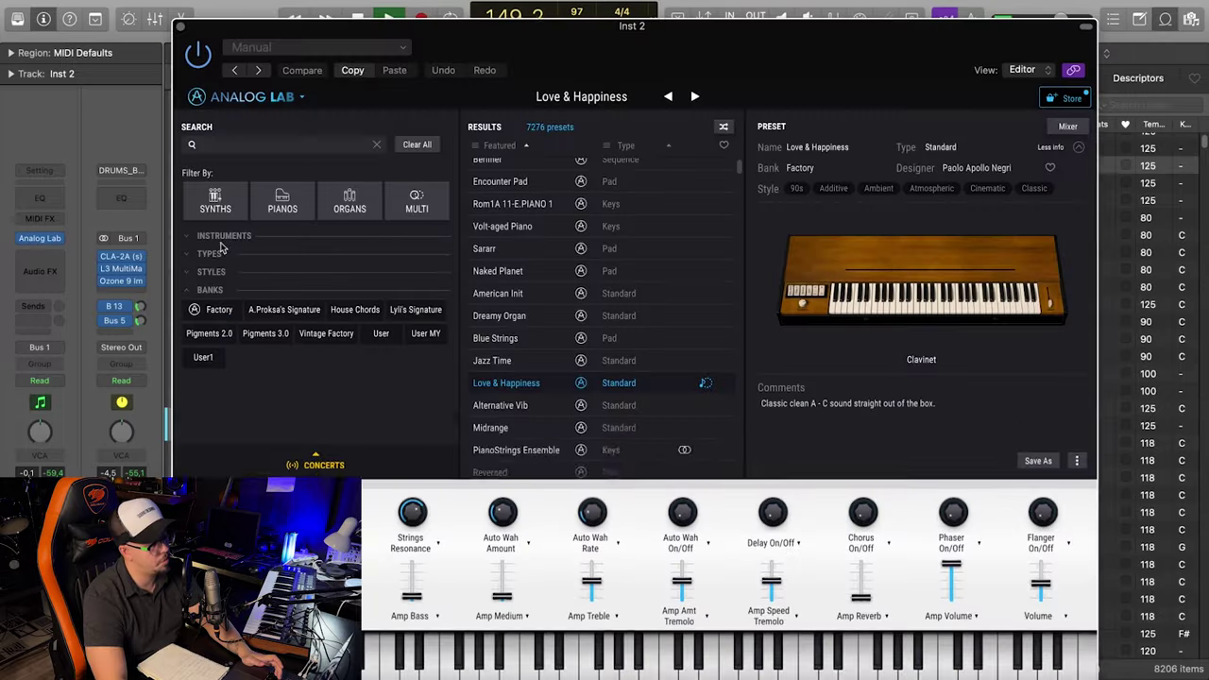
pyautogui.click(181, 27)
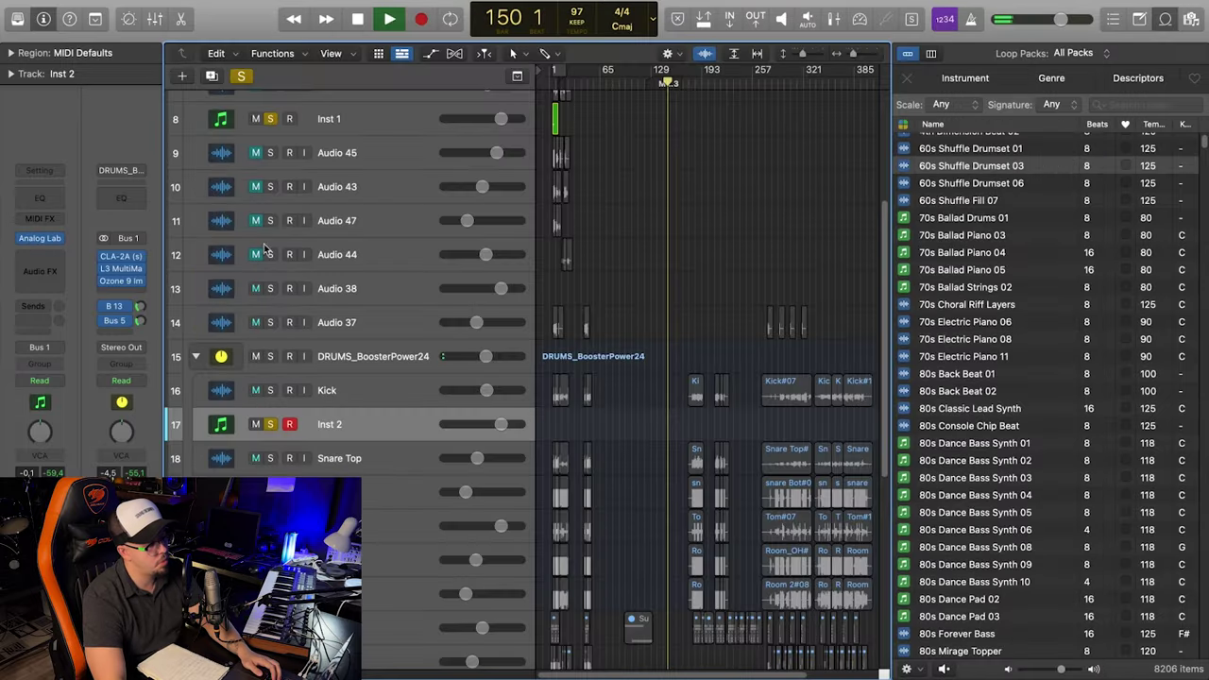
pyautogui.doubleClick(223, 425)
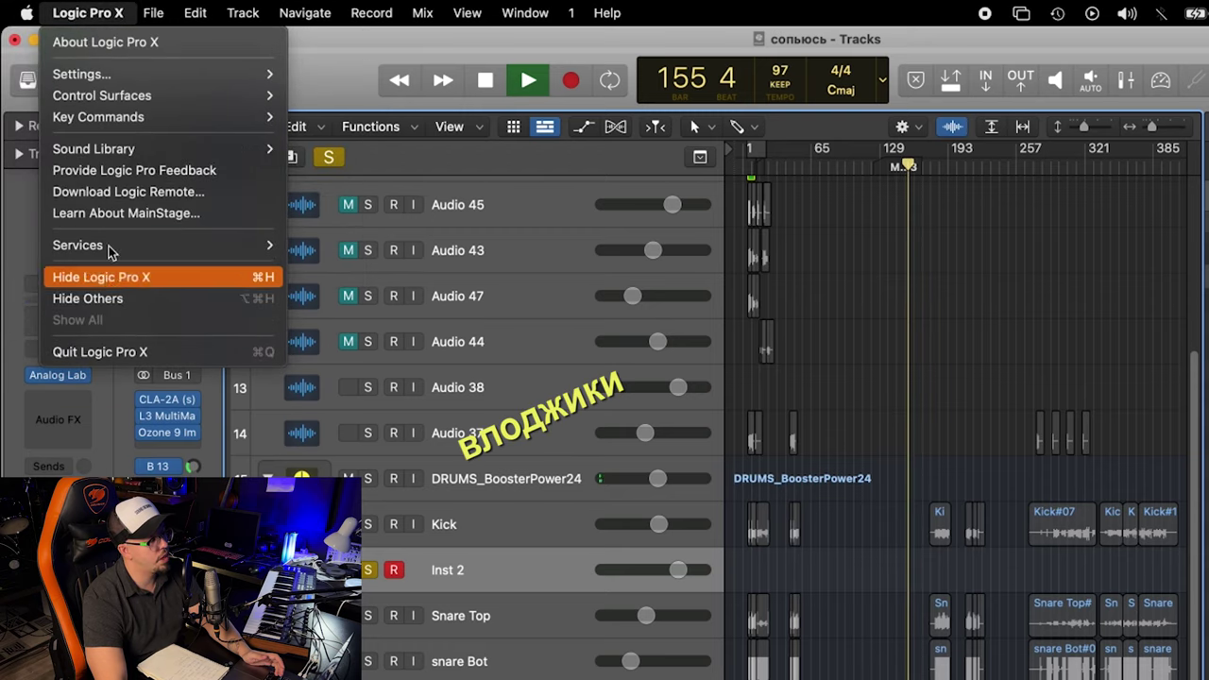
# Open the Preferences window, examine the General and Audio device settings, and close it
pyautogui.moveTo(108, 95)
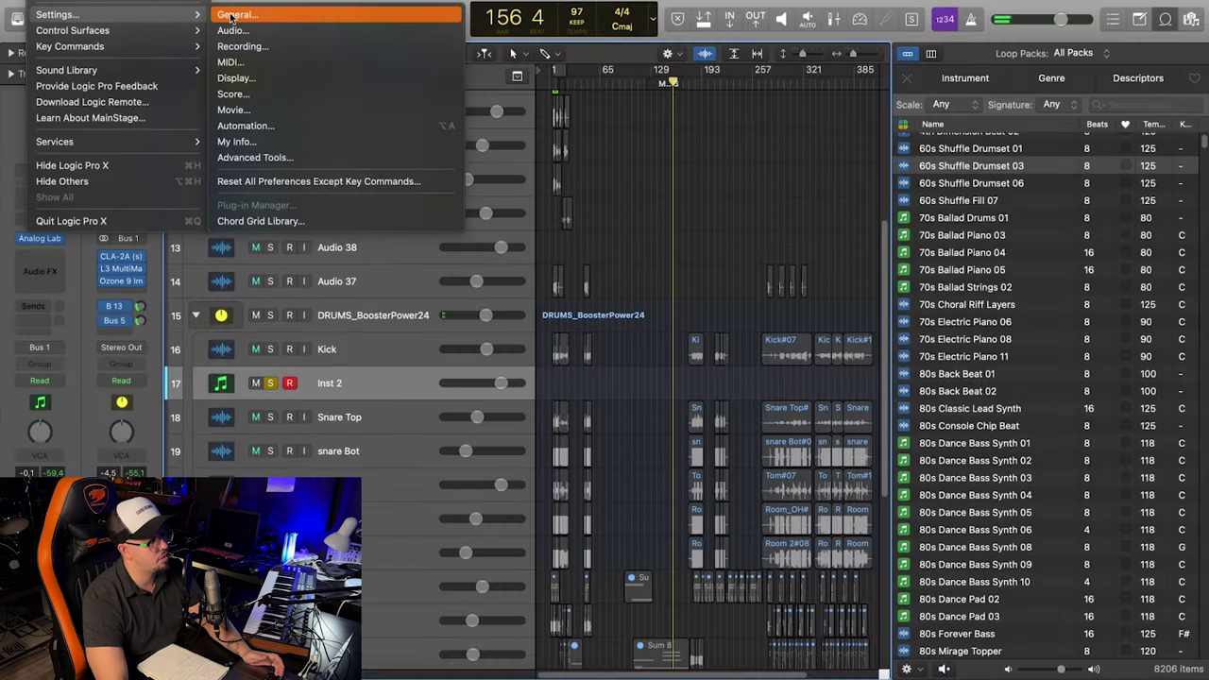
pyautogui.press('super+comma')
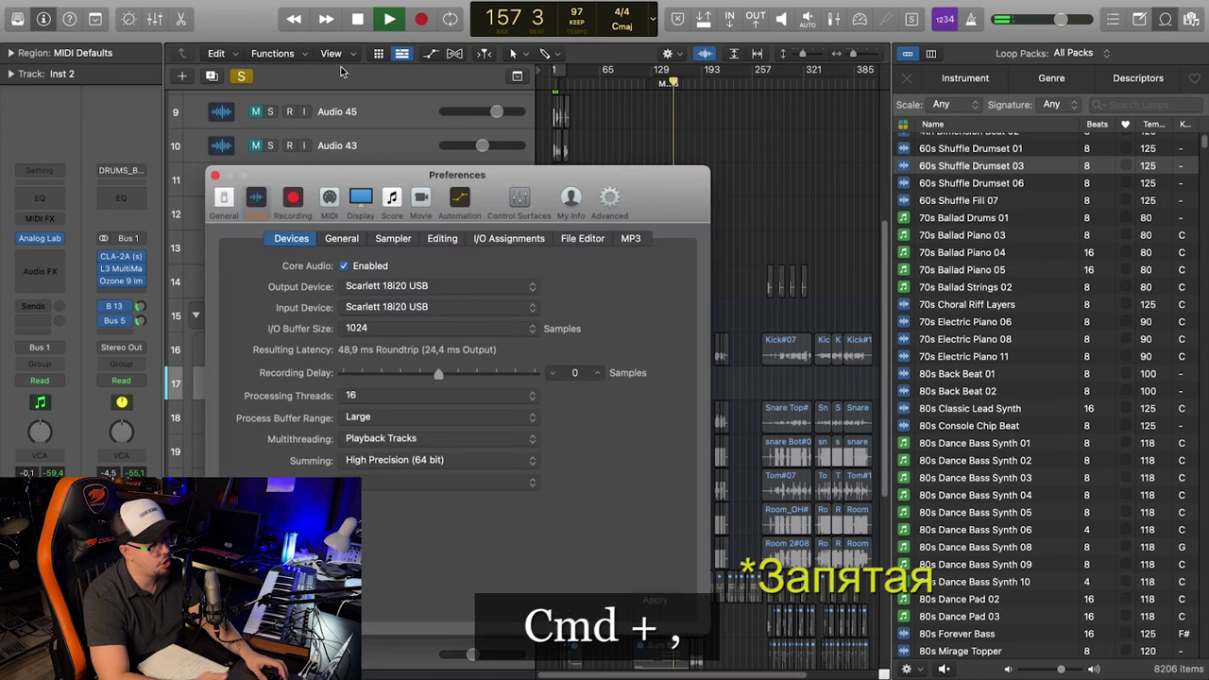
pyautogui.moveTo(516, 177); pyautogui.dragTo(659, 82)
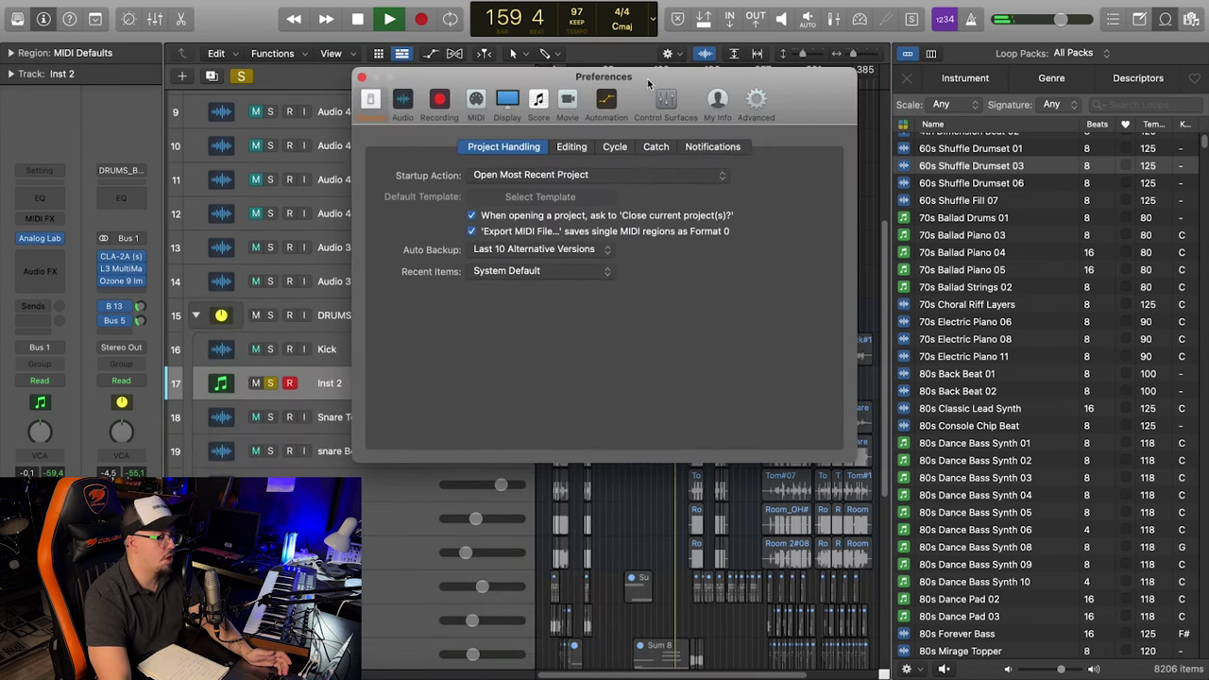
pyautogui.click(402, 102)
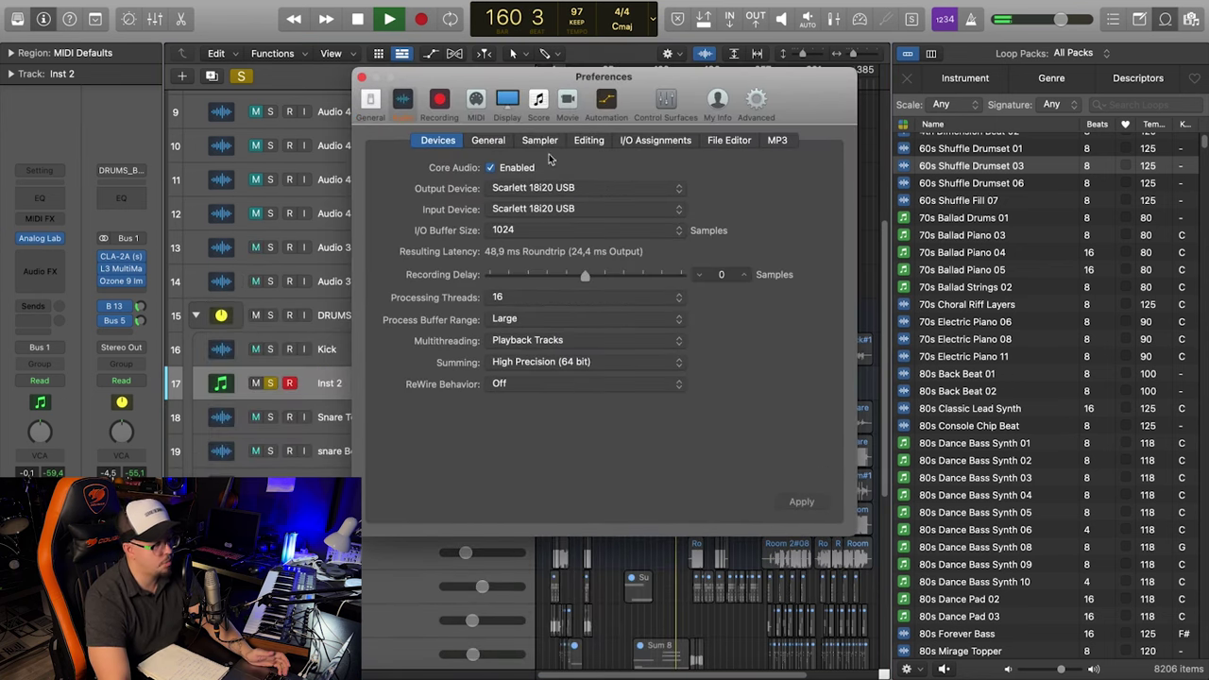
pyautogui.click(361, 80)
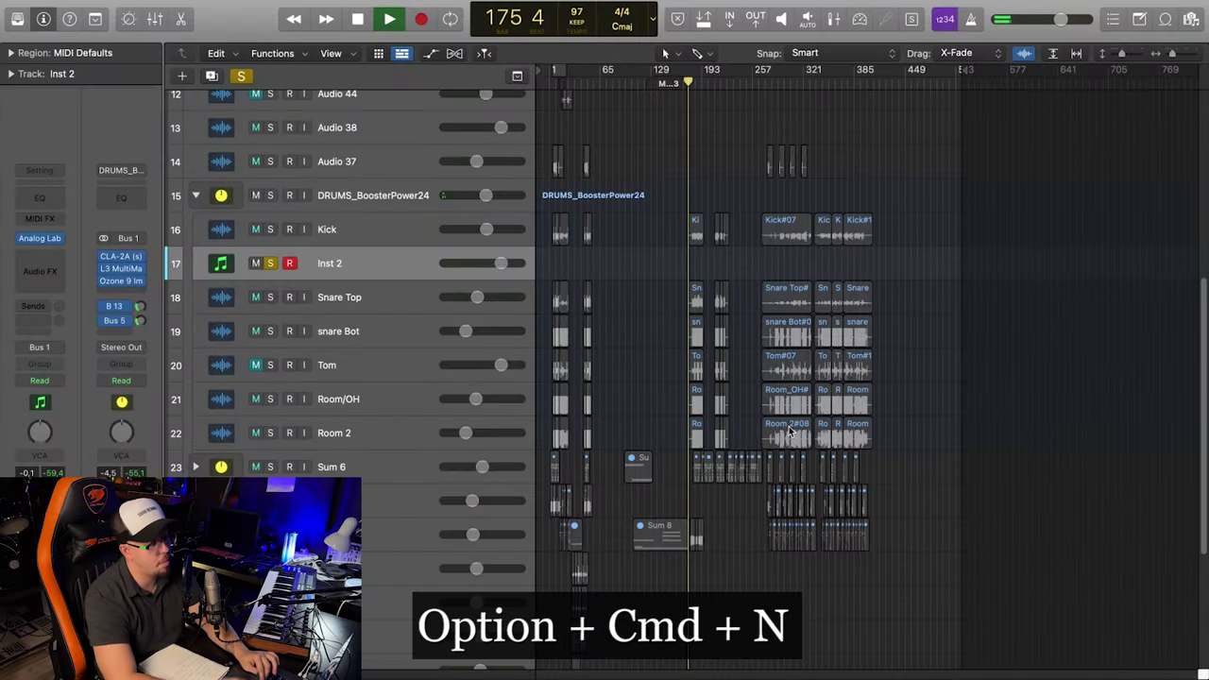
# Open the New Tracks dialog and choose Audio as the track type
pyautogui.press('alt+super+n')
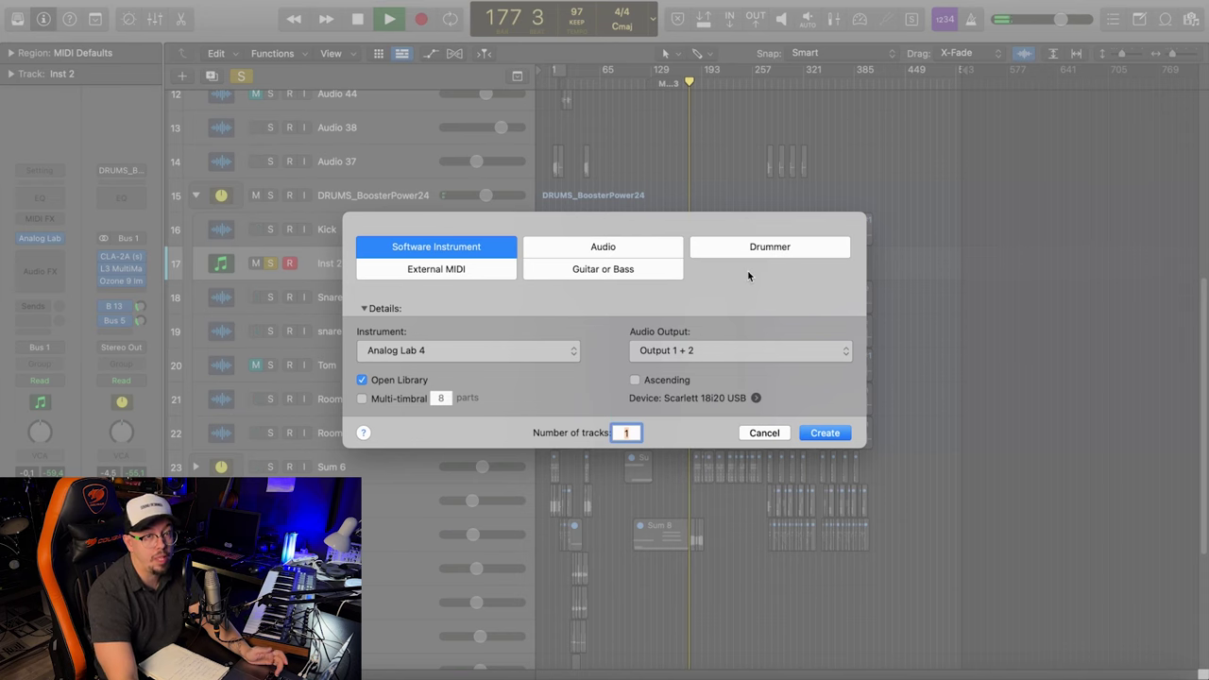
pyautogui.click(645, 242)
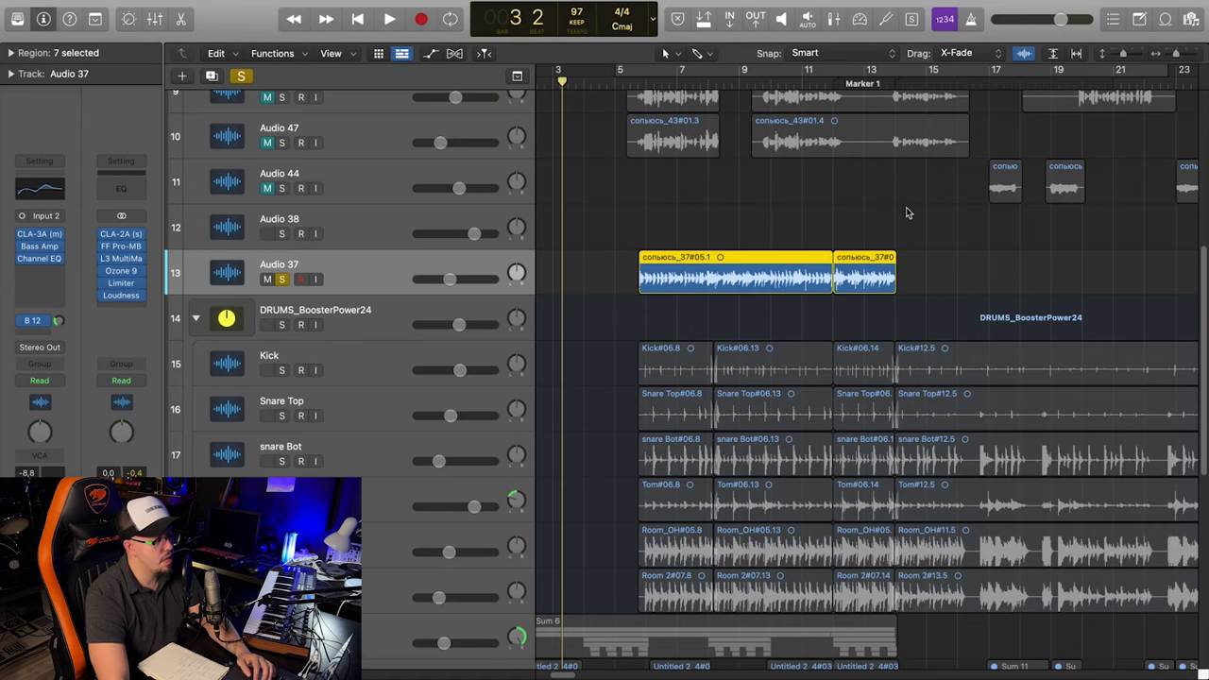
# Demonstrate horizontal and vertical zooming of the tracks area around the Audio 37 regions
pyautogui.press('super+Left')
pyautogui.scroll(-2, 902, 211)
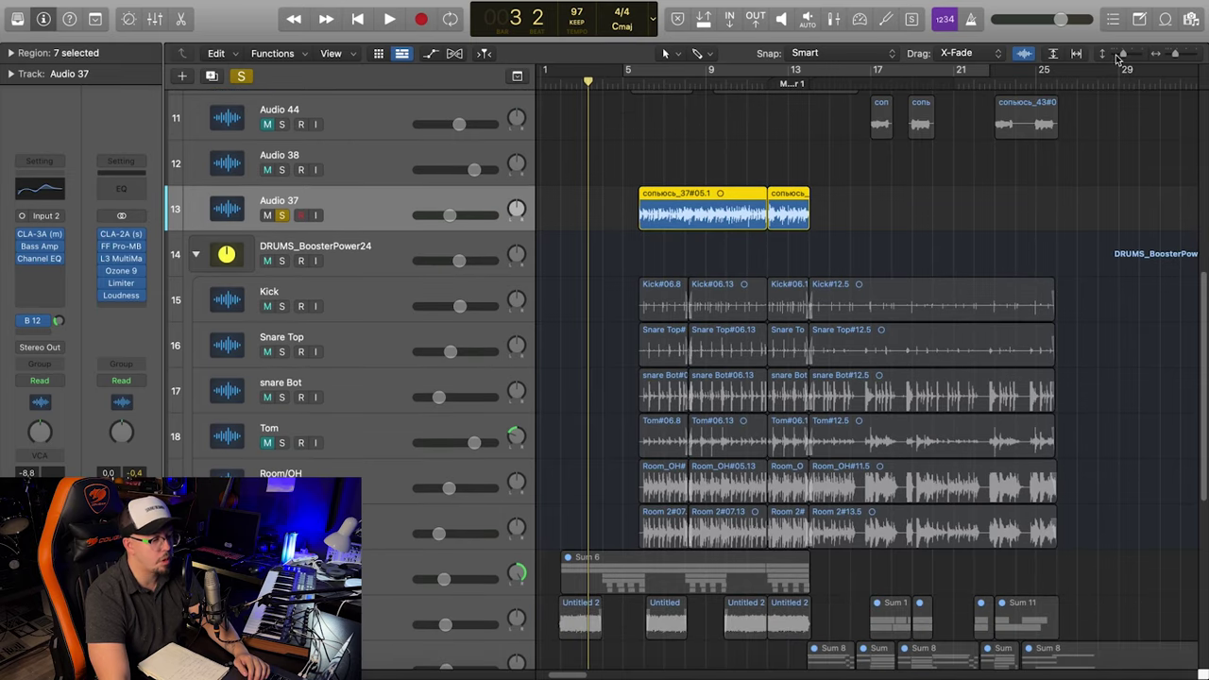
pyautogui.press('super+Down')
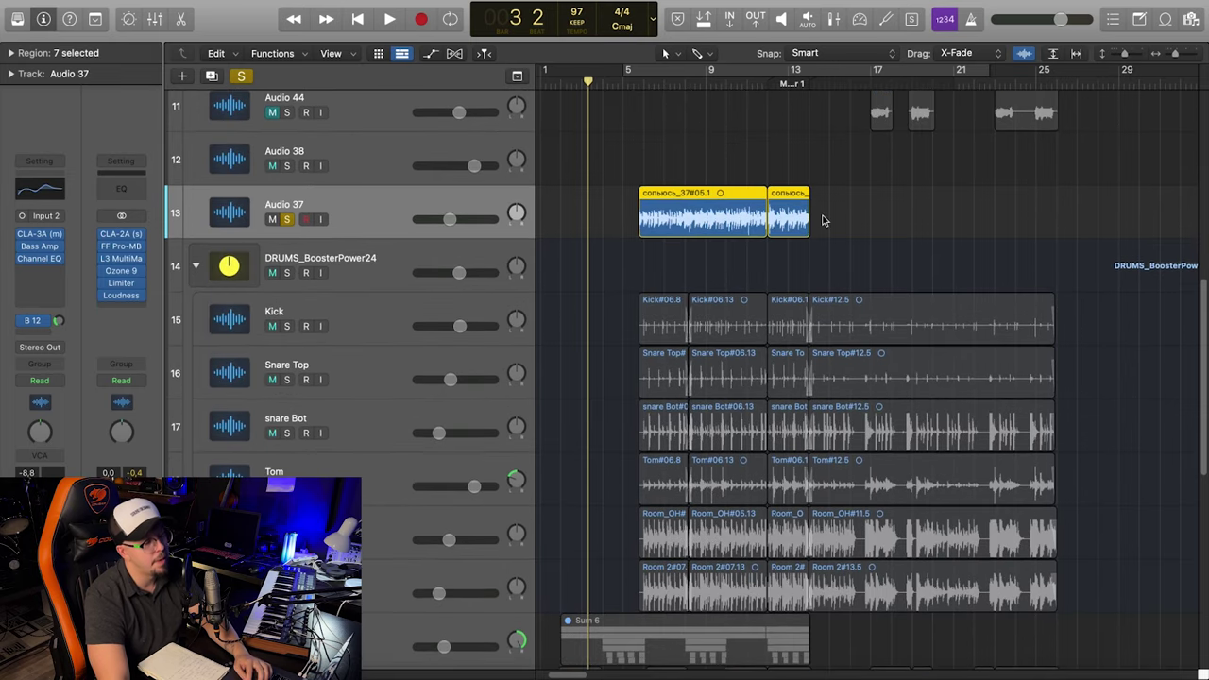
pyautogui.scroll(5, 821, 220)
pyautogui.scroll(-3, 620, 248)
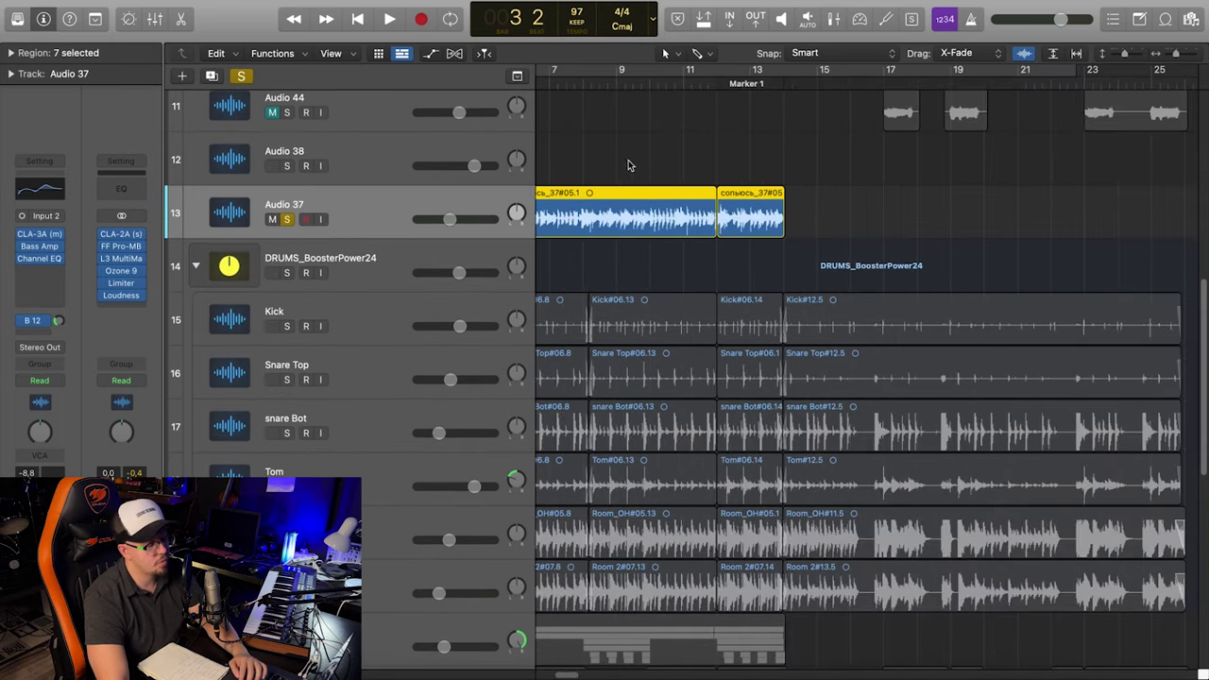
# Select the first region on the Audio 37 track and examine the advanced options for detecting its tempo
pyautogui.click(628, 165)
pyautogui.hscroll(-5, 628, 165)
pyautogui.click(676, 212)
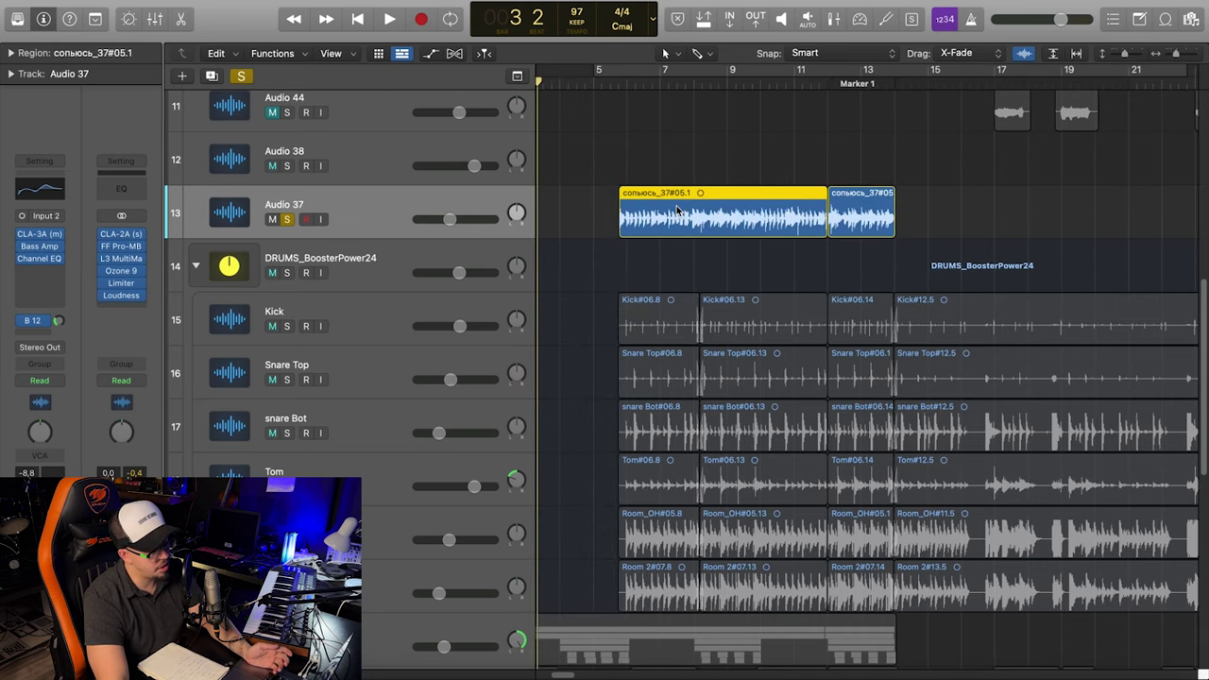
pyautogui.press('super+alt+t')
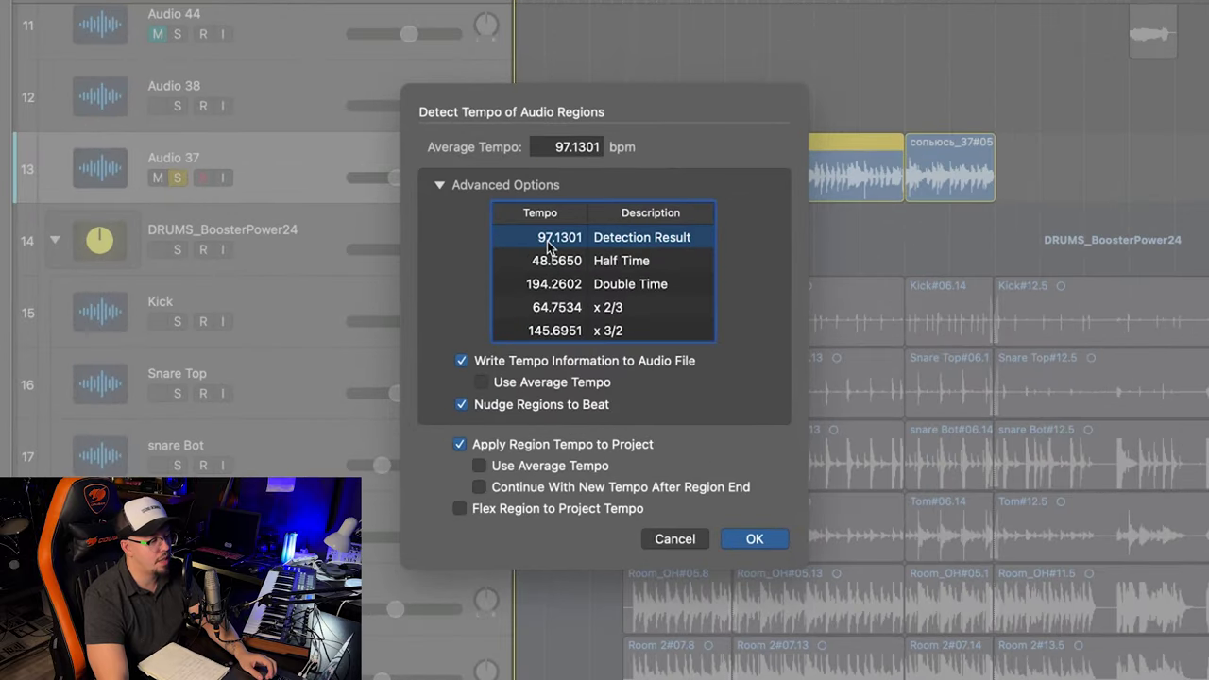
pyautogui.click(555, 260)
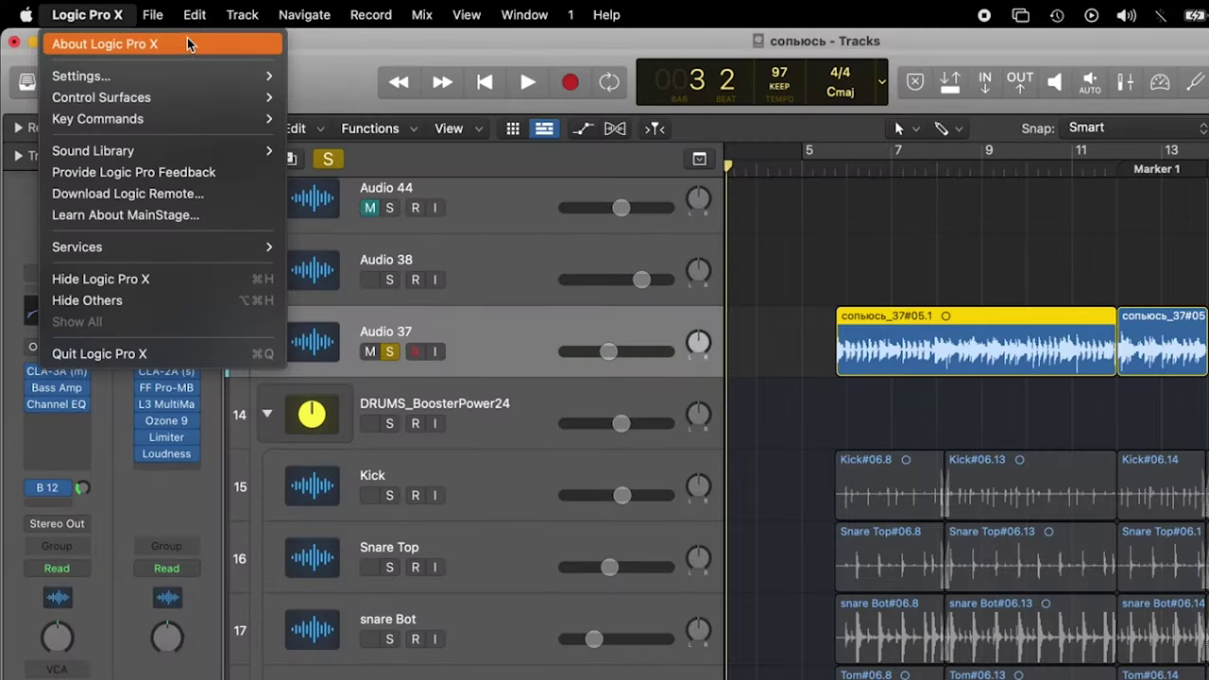
# Find the command that opens the selected region in the iZotope RX 7 Audio Editor
pyautogui.moveTo(194, 14)
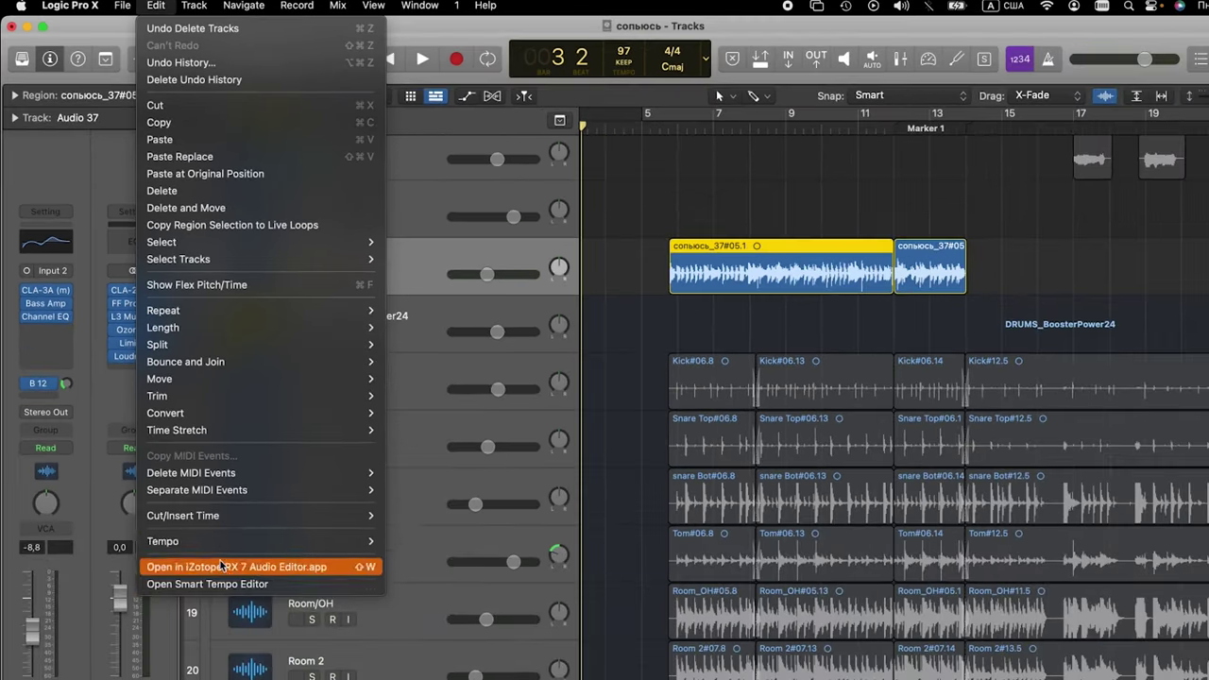
pyautogui.moveTo(283, 679)
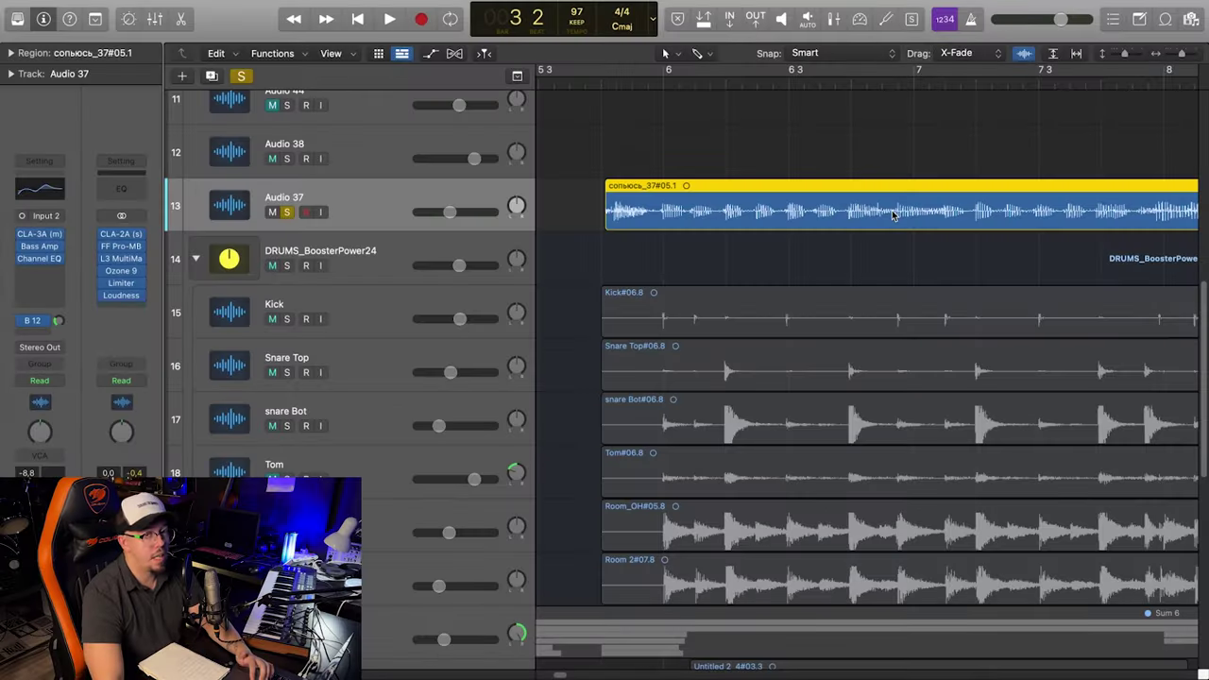
# Examine the Audio 37 regions and the drum tracks at several horizontal and vertical zoom levels
pyautogui.press('super+Left')
pyautogui.press('super+Left')
pyautogui.press('super+Left')
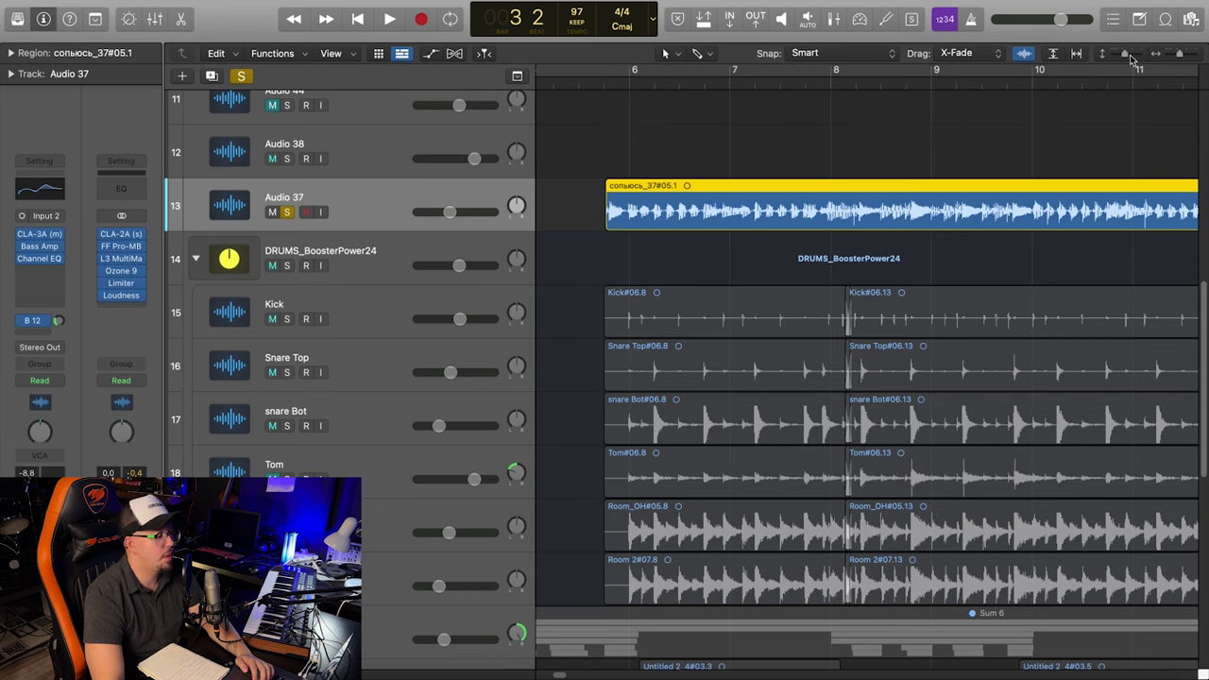
pyautogui.press('super+Down')
pyautogui.press('super+Left')
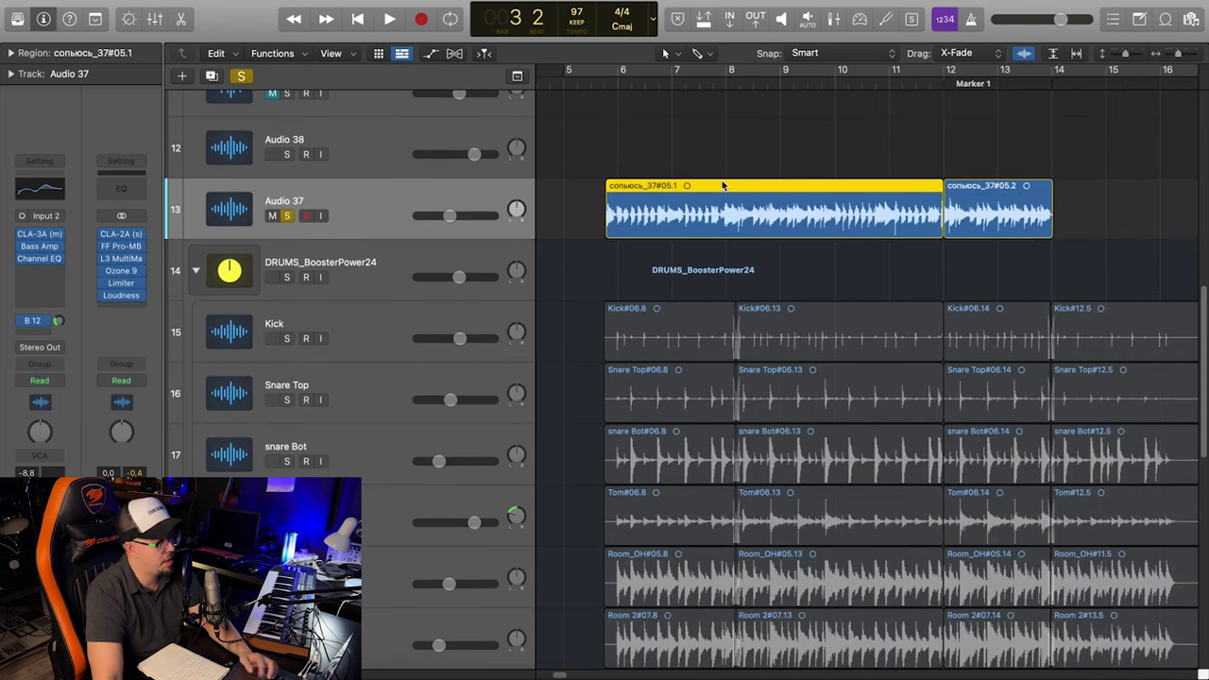
pyautogui.press('super+Right')
pyautogui.press('super+Right')
pyautogui.press('super+Down')
pyautogui.press('super+Down')
pyautogui.hscroll(3, 639, 159)
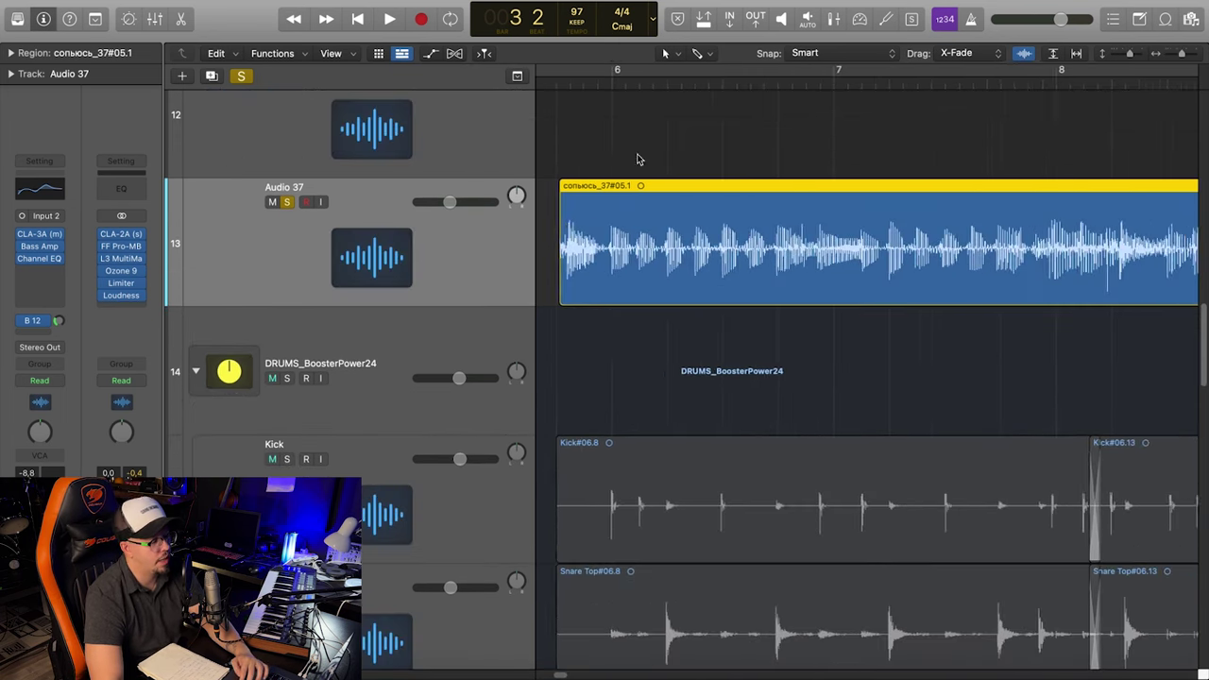
# Split the first Audio 37 region at 5 4 4 161 and near 6 2 with the Scissors tool, and undo both splits
pyautogui.press('super+Right')
pyautogui.press('super+Right')
pyautogui.hscroll(-1, 749, 254)
pyautogui.hscroll(-3, 750, 253)
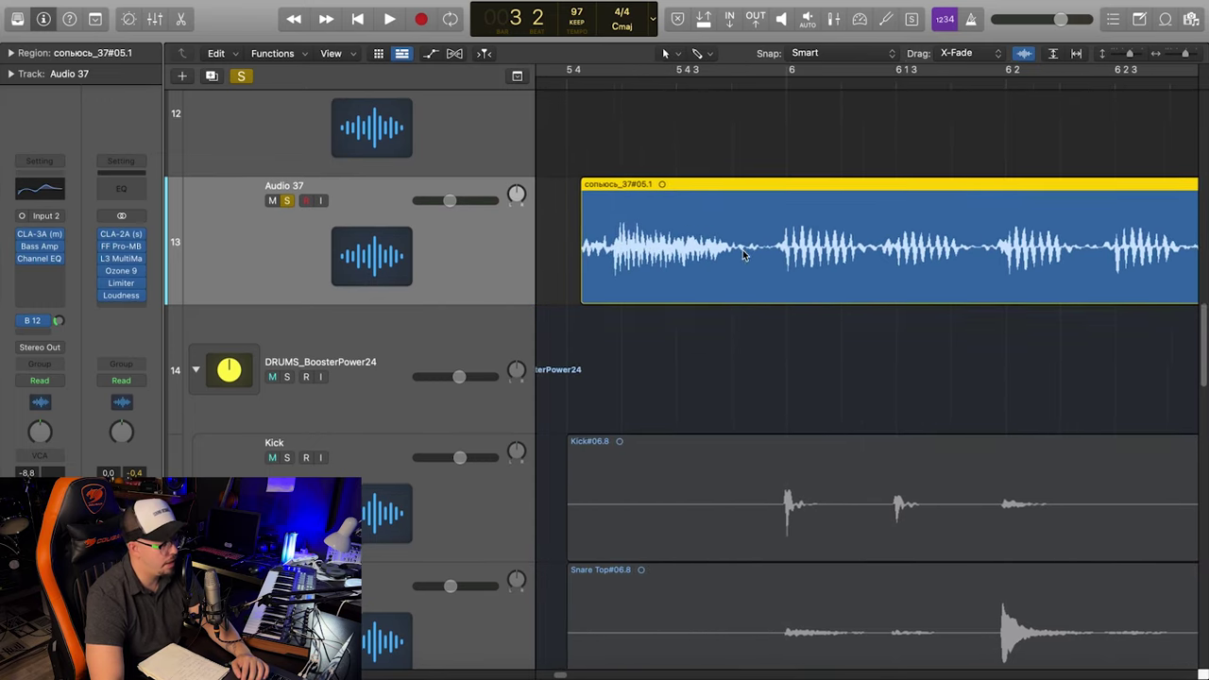
pyautogui.hscroll(1, 744, 251)
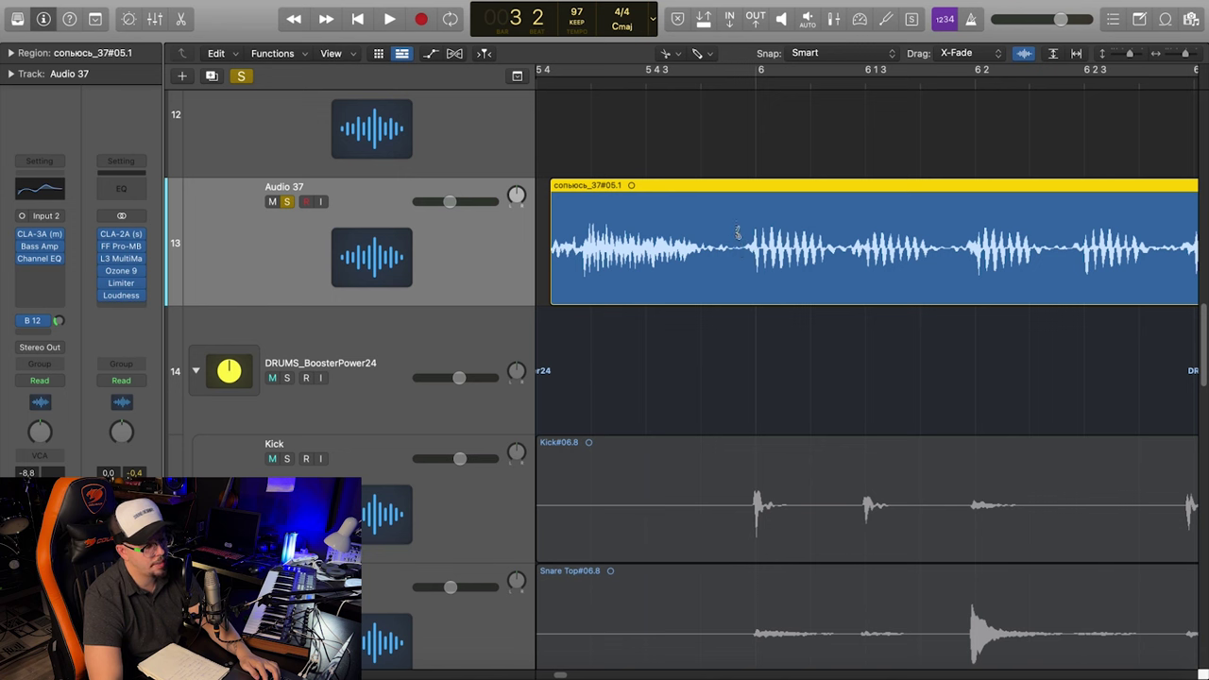
pyautogui.click(738, 240)
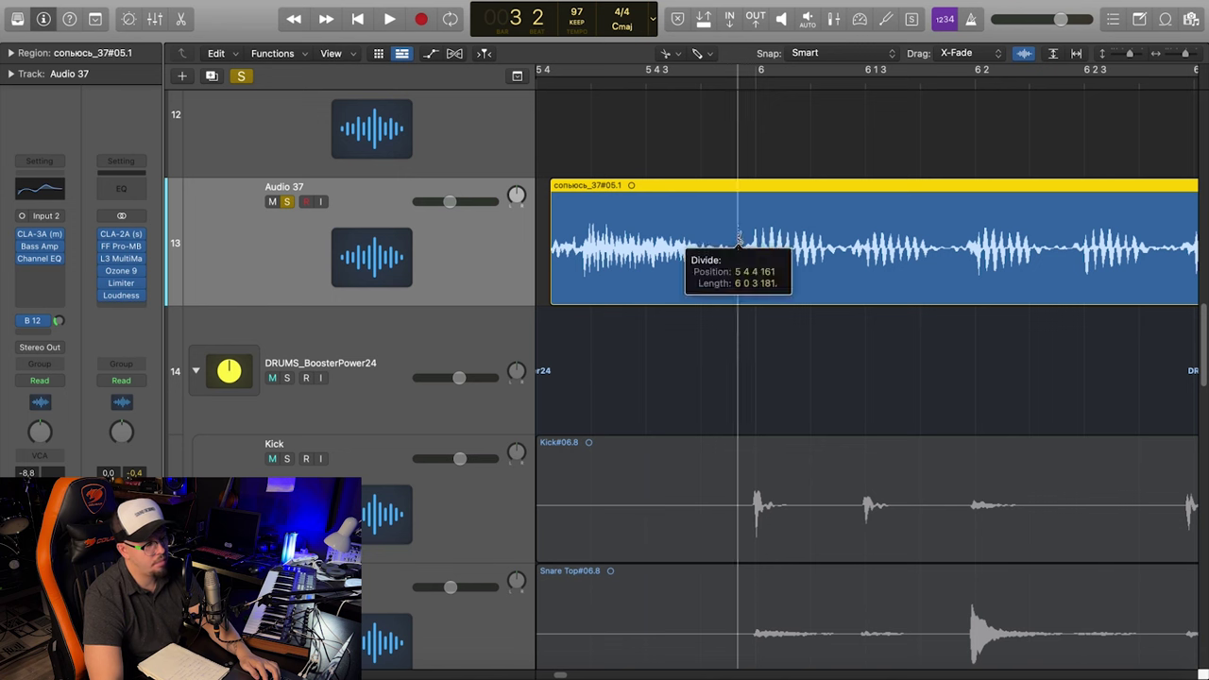
pyautogui.click(969, 241)
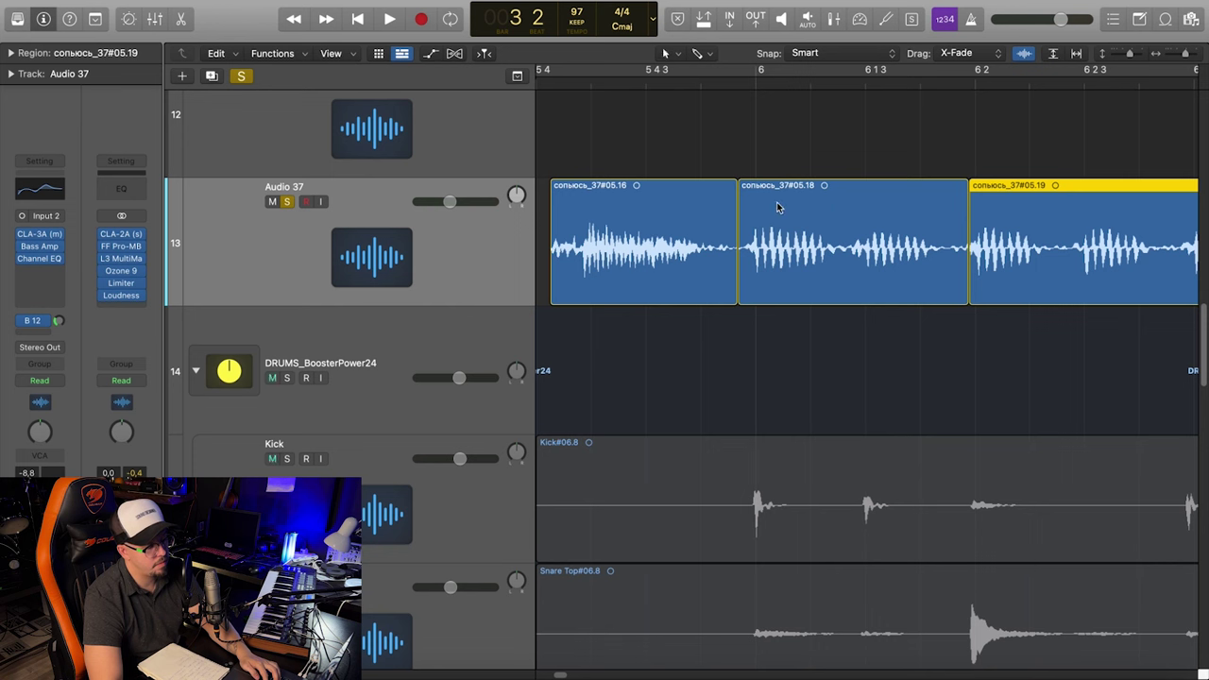
pyautogui.press('super+z')
pyautogui.press('super+z')
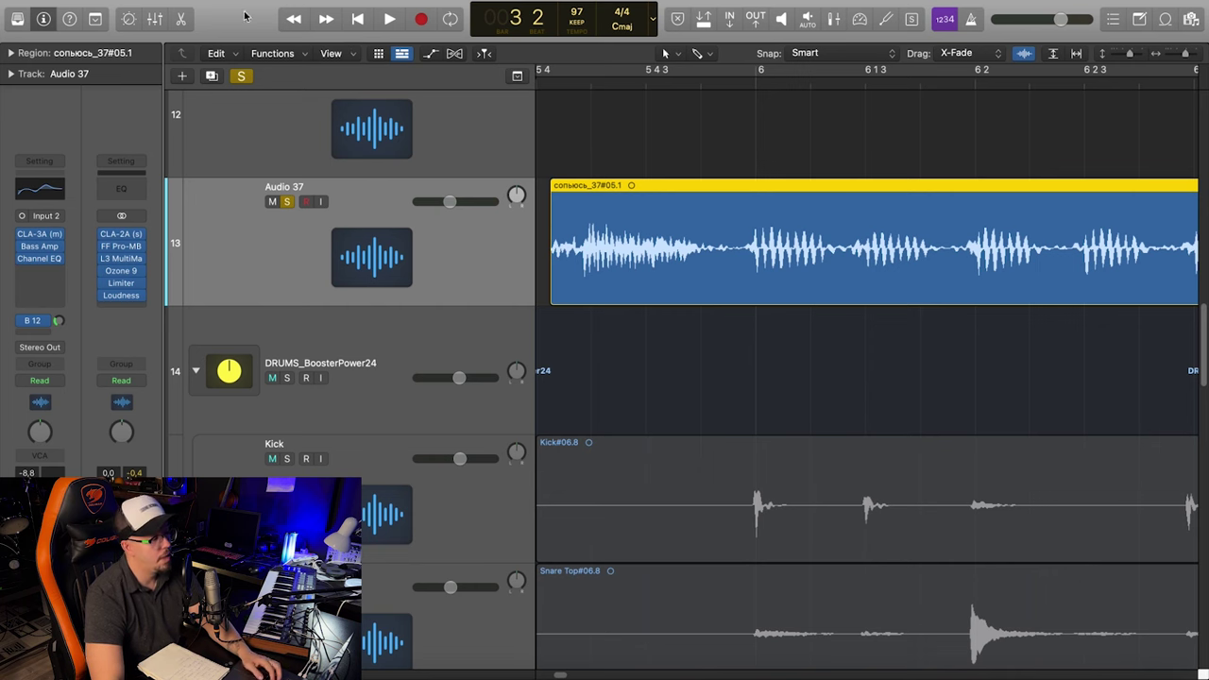
# Set the Right Mouse Button editing preference to Is Assignable to a Tool and close the Preferences window
pyautogui.press('super+comma')
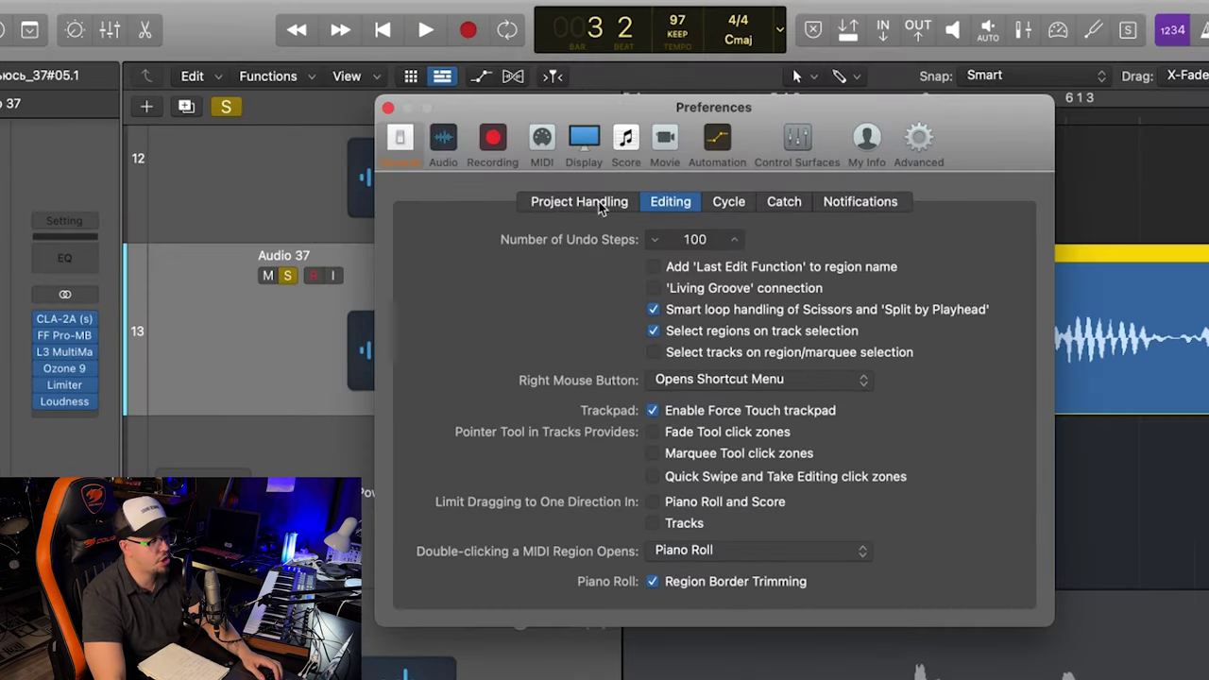
pyautogui.click(518, 146)
pyautogui.click(566, 145)
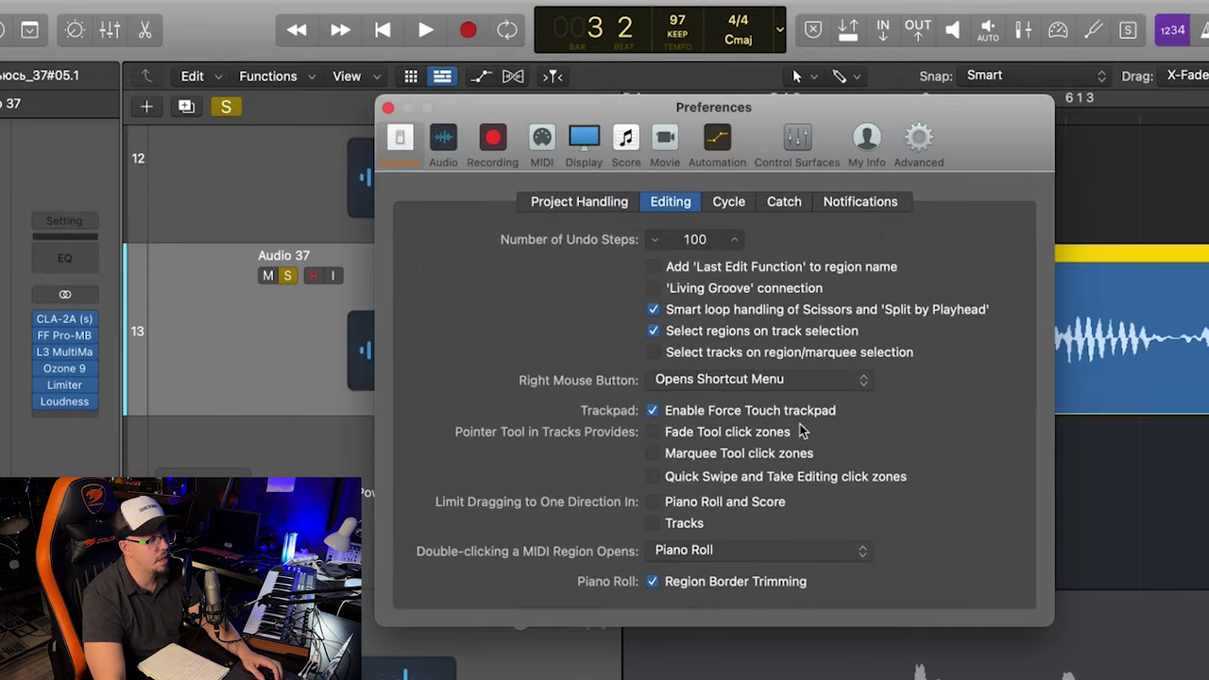
pyautogui.click(723, 380)
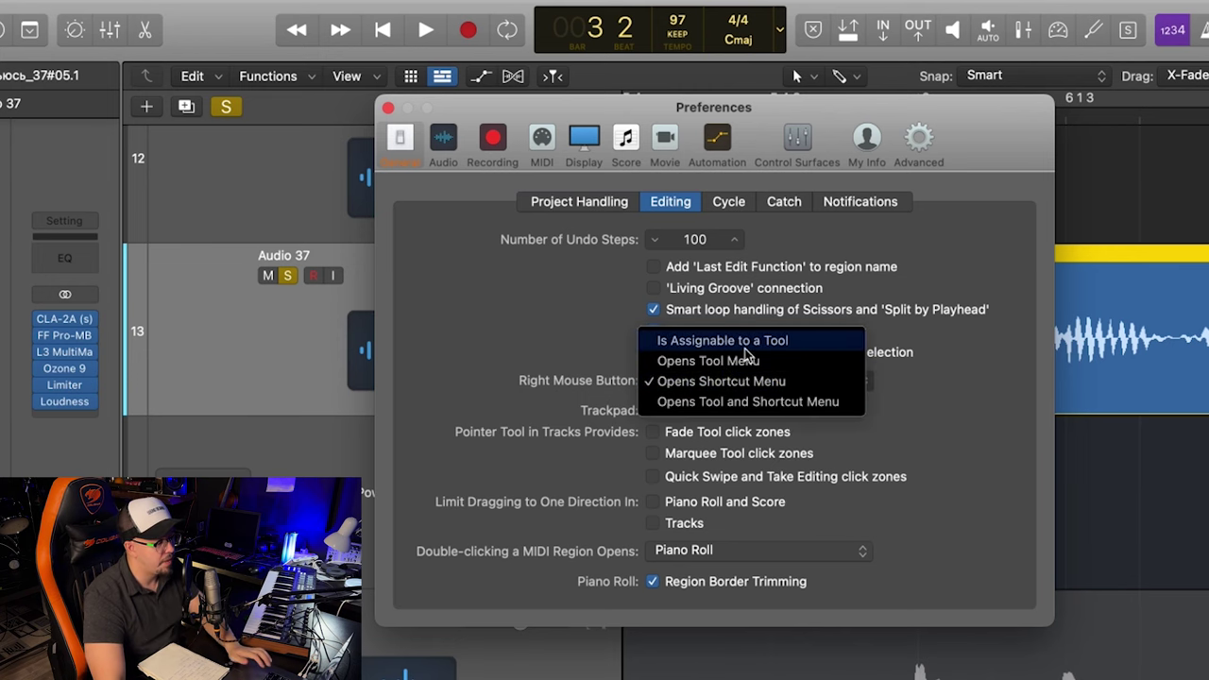
pyautogui.click(726, 340)
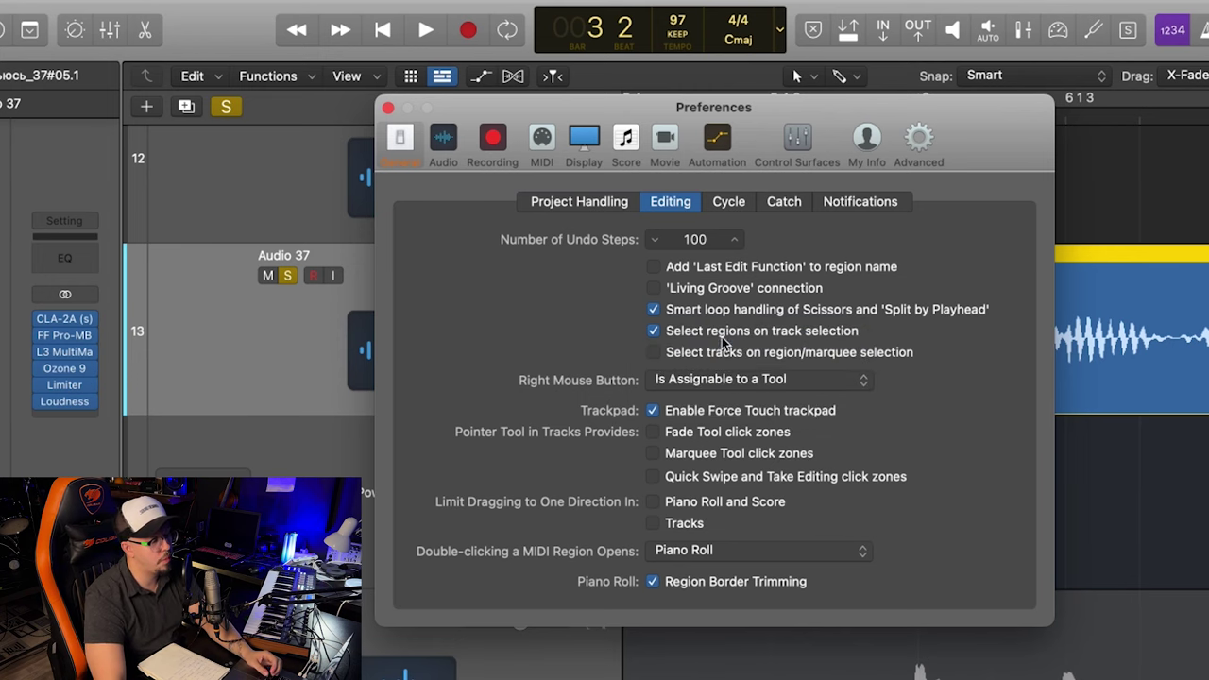
pyautogui.press('super+w')
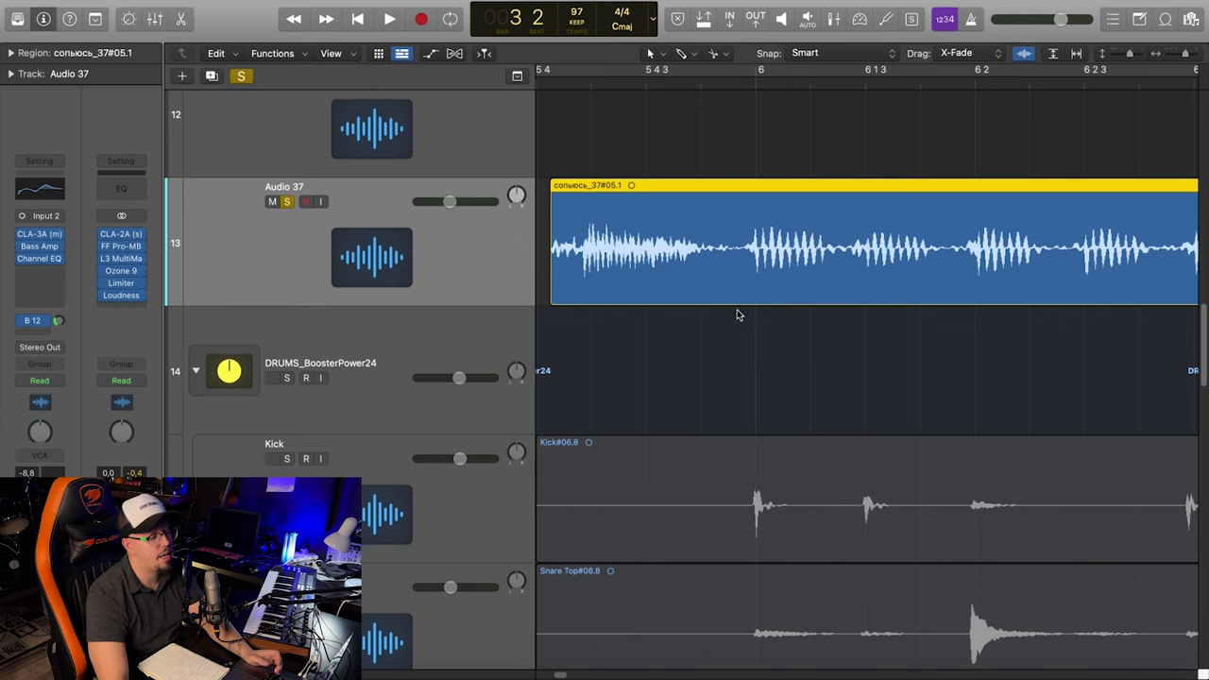
# Split the first Audio 37 region just before bar 6 and trim the silence from both ends of its first piece
pyautogui.rightClick(746, 247)
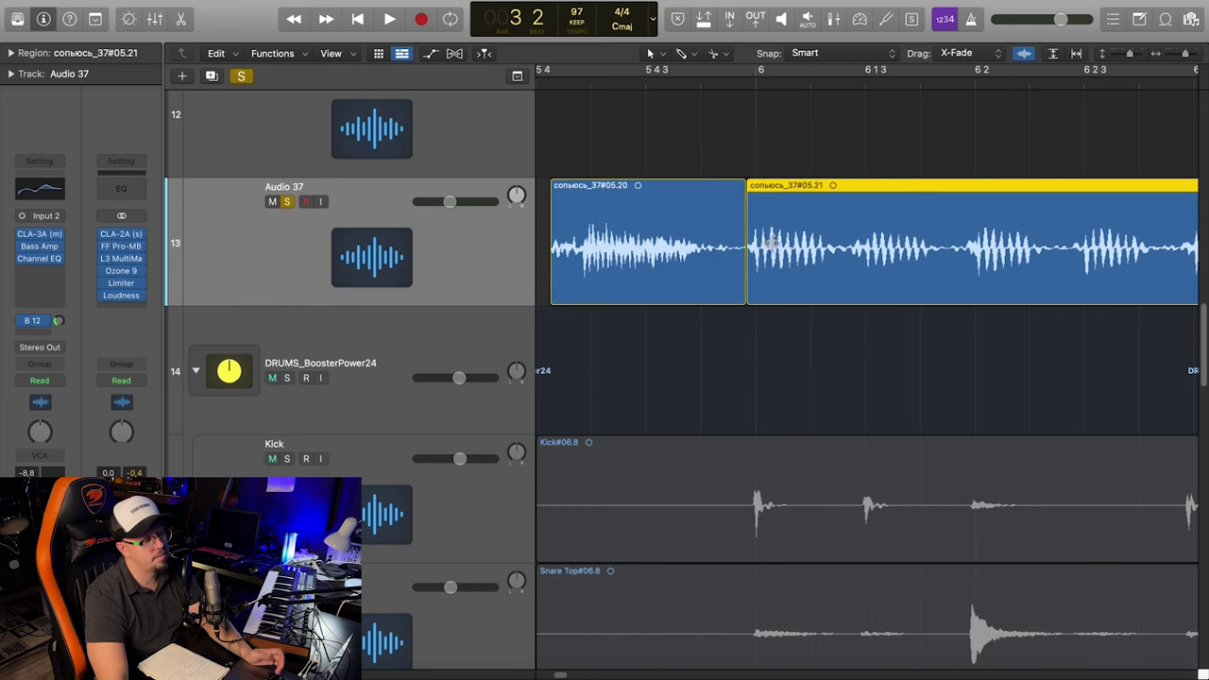
pyautogui.moveTo(743, 260); pyautogui.dragTo(727, 260)
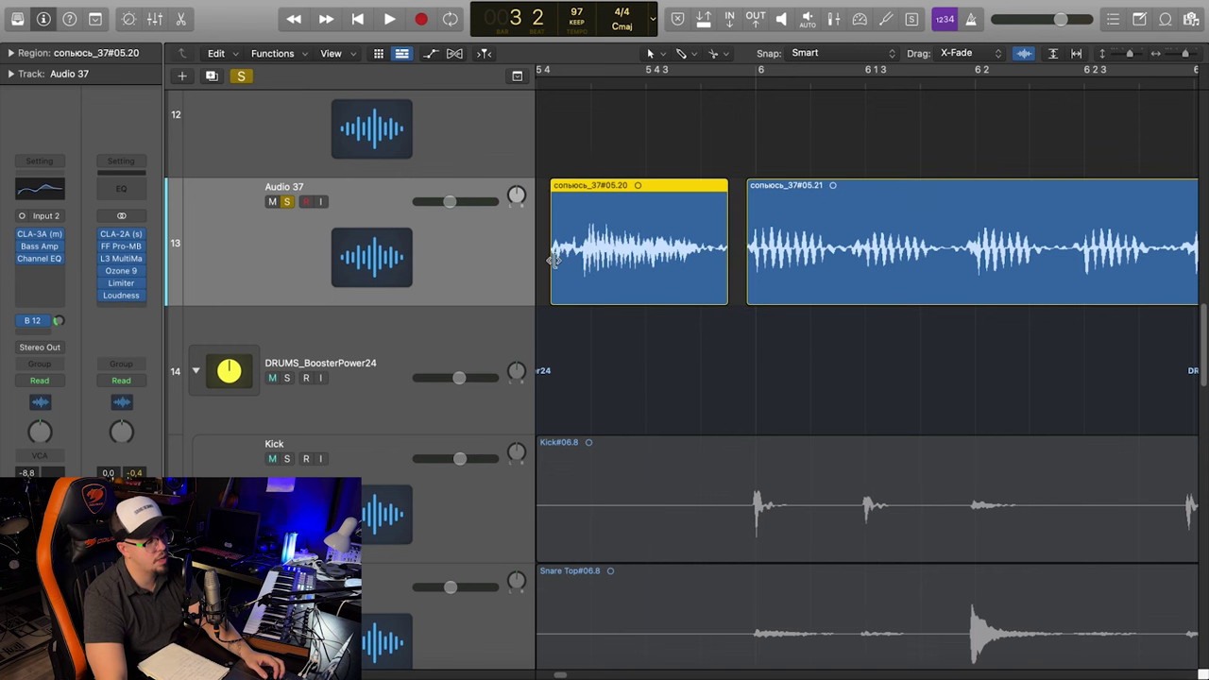
pyautogui.moveTo(553, 259); pyautogui.dragTo(578, 250)
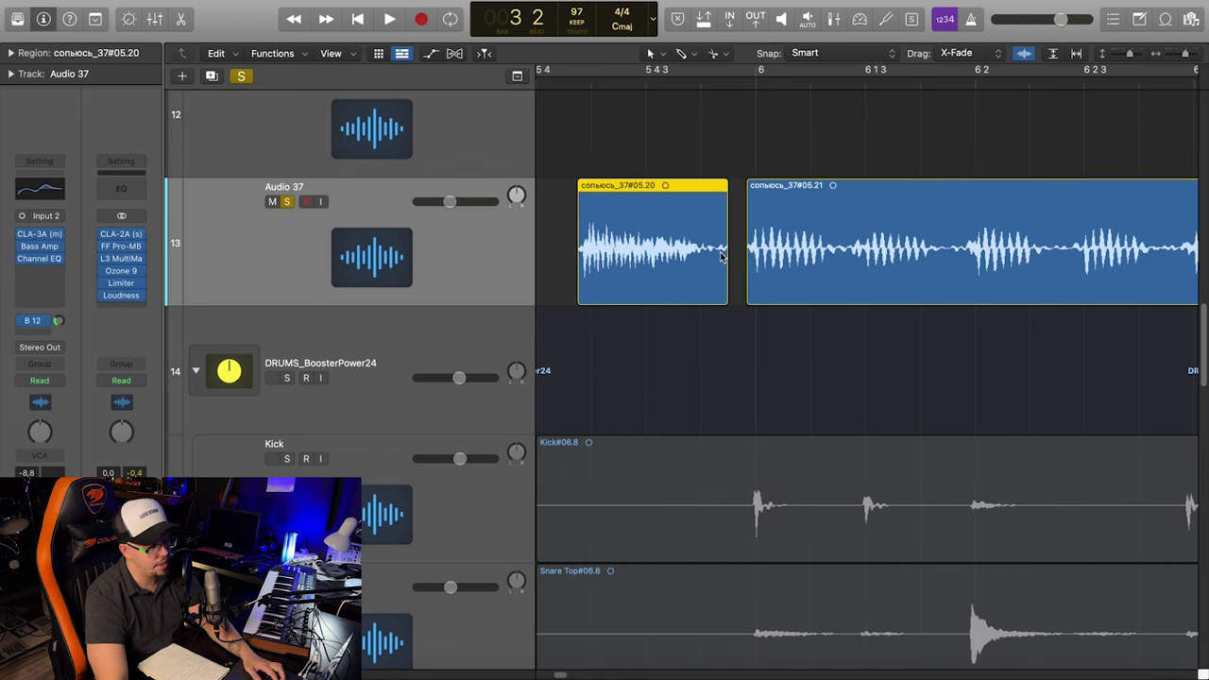
pyautogui.moveTo(722, 257); pyautogui.dragTo(720, 257)
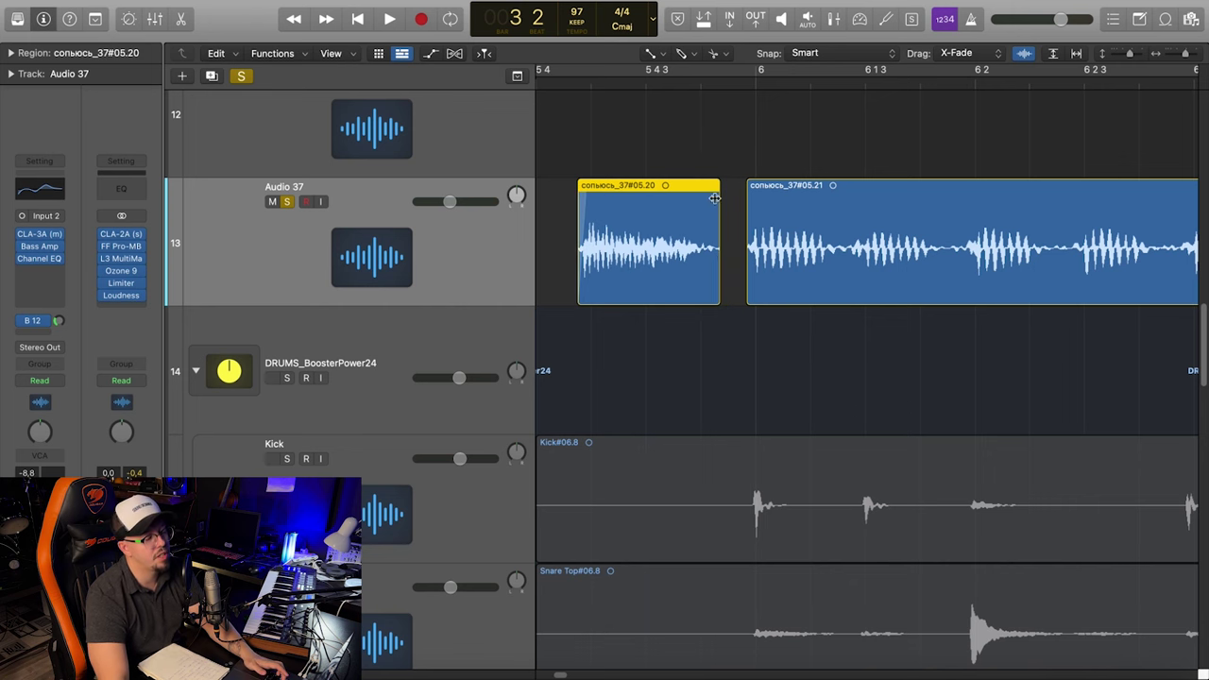
# Add short fades to the edges of the two split Audio 37 regions with the Fade tool and remove them
pyautogui.click(758, 205)
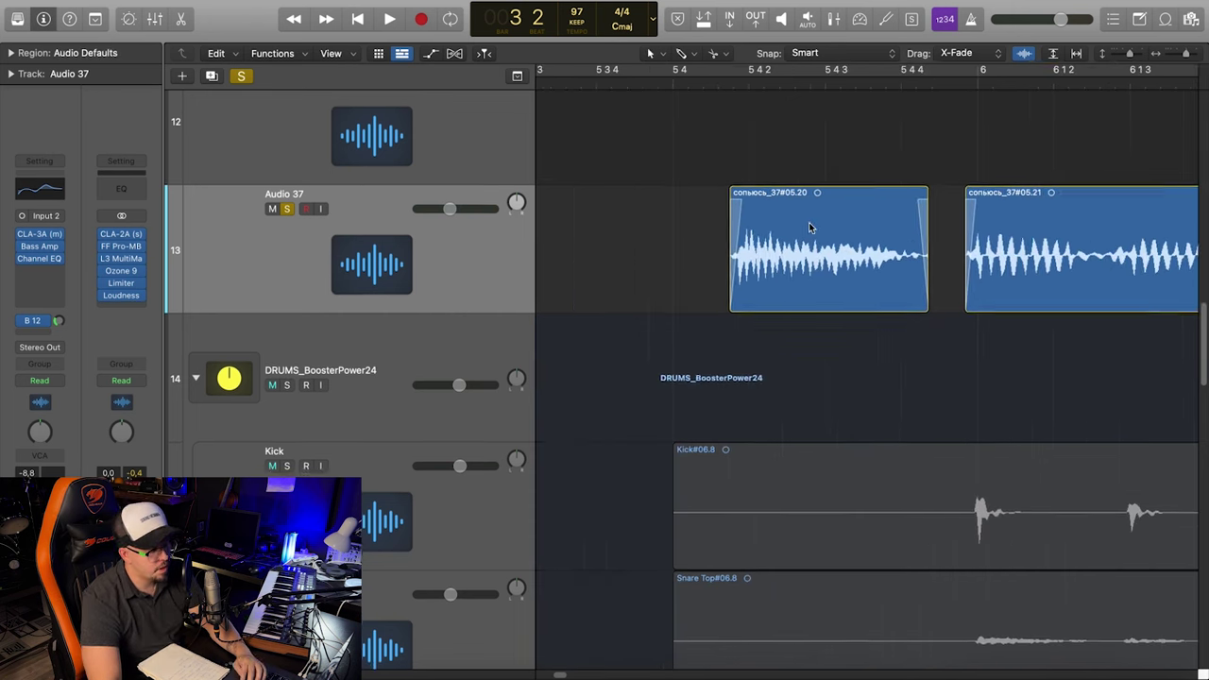
pyautogui.hscroll(1, 812, 227)
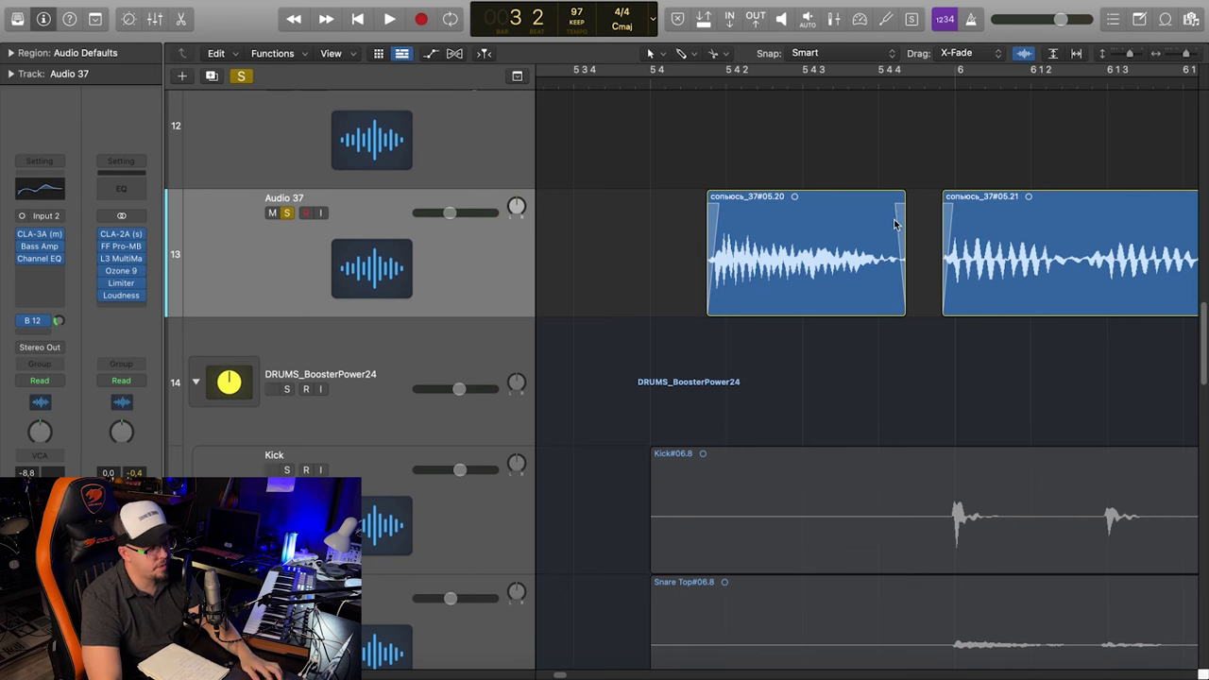
pyautogui.moveTo(951, 204); pyautogui.dragTo(918, 204)
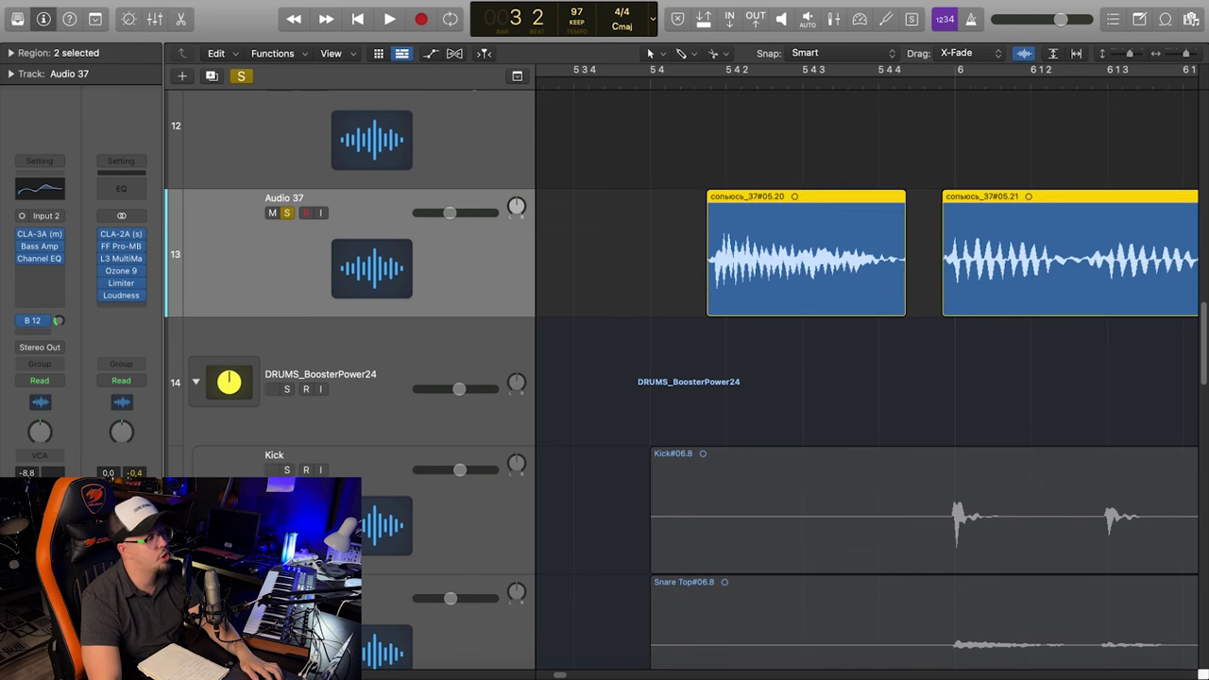
# Enable Fade Tool click zones in the editing preferences and draw a short fade-out and fade-in on the first split Audio 37 region
pyautogui.press('super+comma')
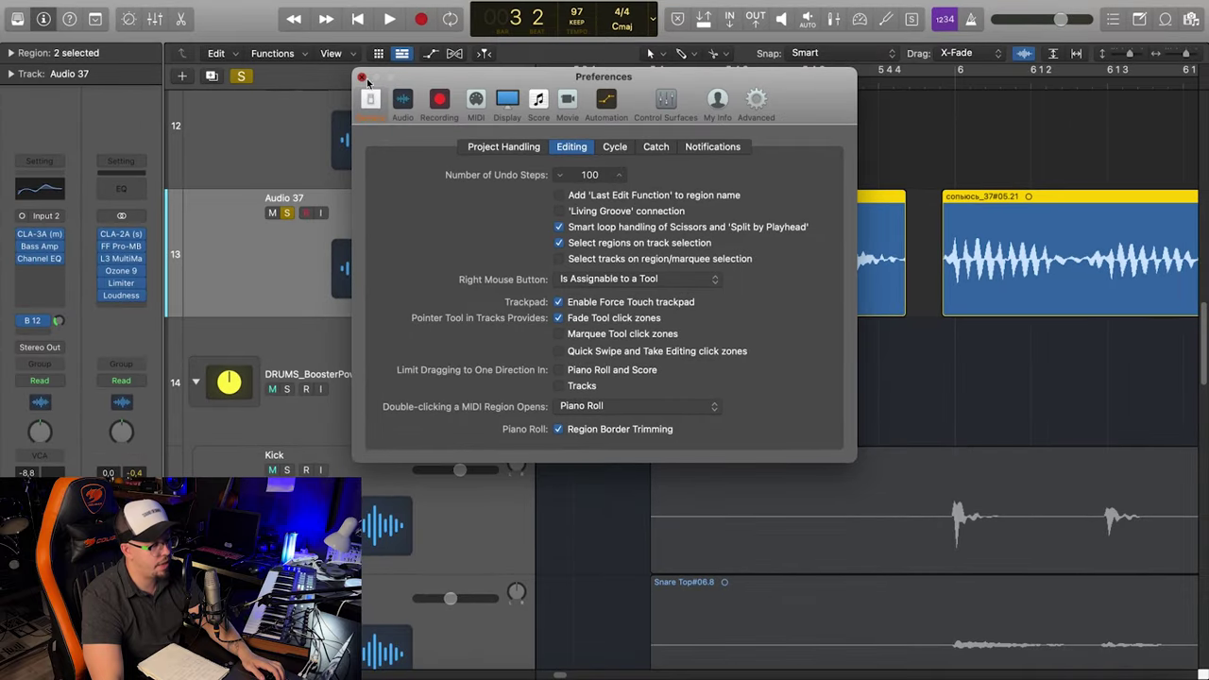
pyautogui.click(362, 77)
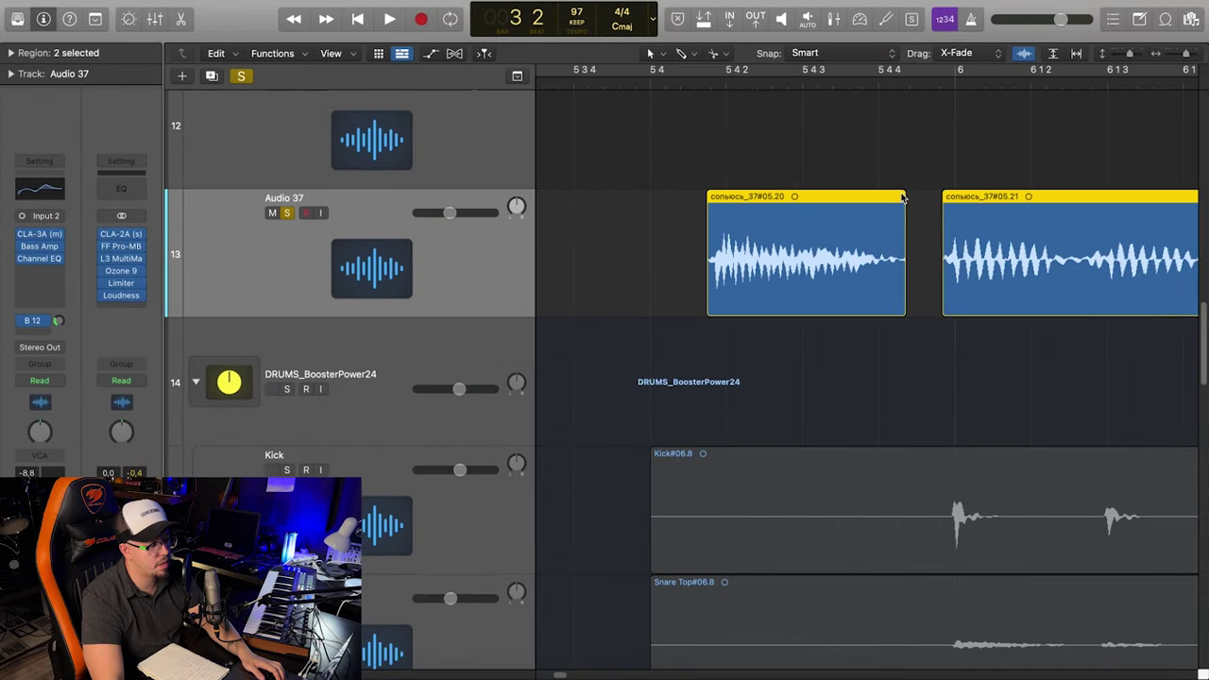
pyautogui.moveTo(903, 193)
pyautogui.mouseDown()
pyautogui.moveTo(876, 197)
pyautogui.moveTo(888, 195)
pyautogui.mouseUp()
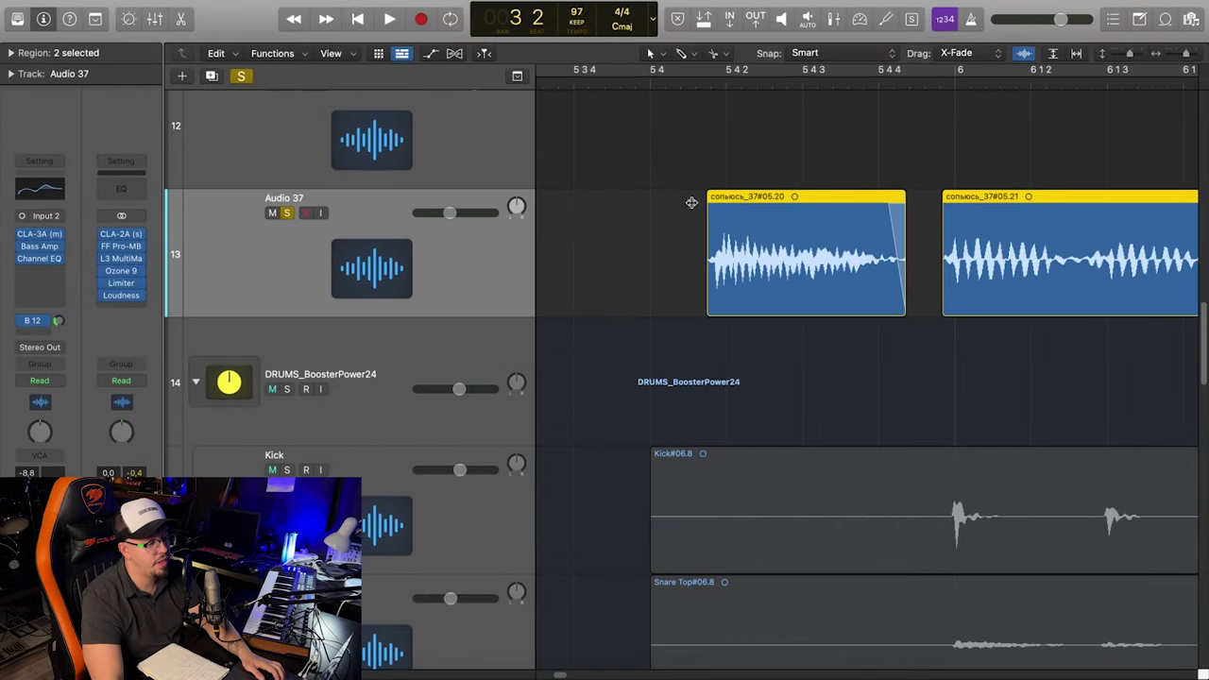
pyautogui.moveTo(713, 195); pyautogui.dragTo(721, 195)
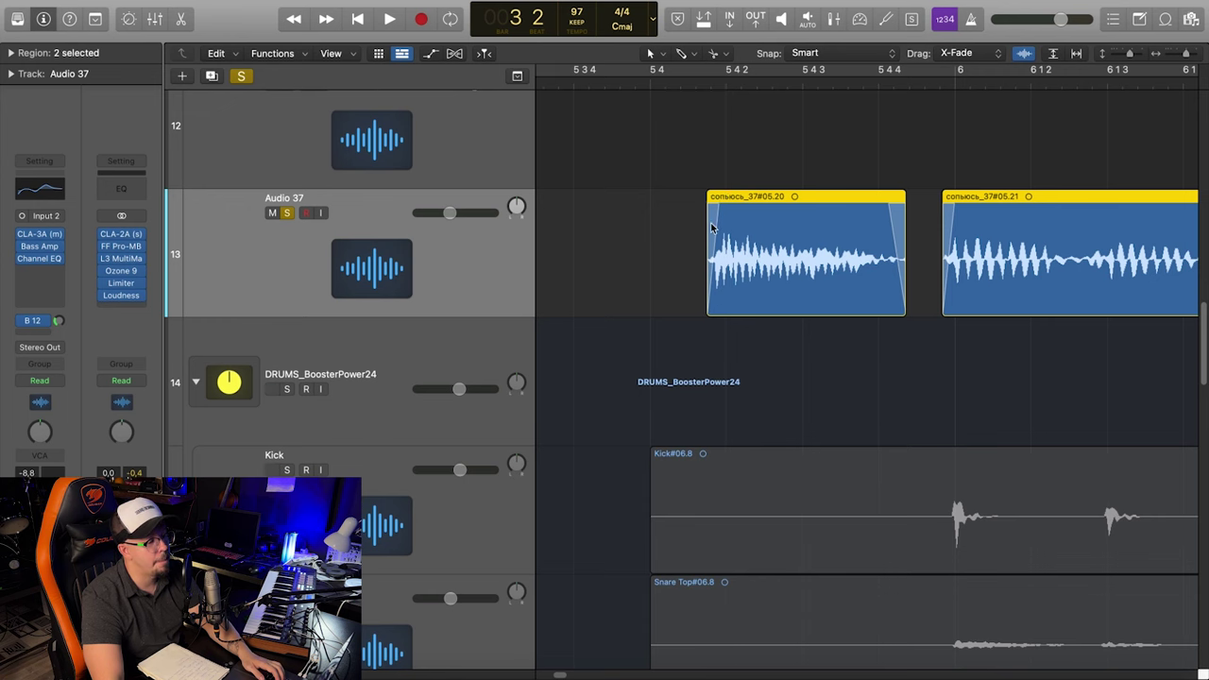
# Trim the end of the last Audio 37 region to just before bar 14
pyautogui.scroll(3, 714, 288)
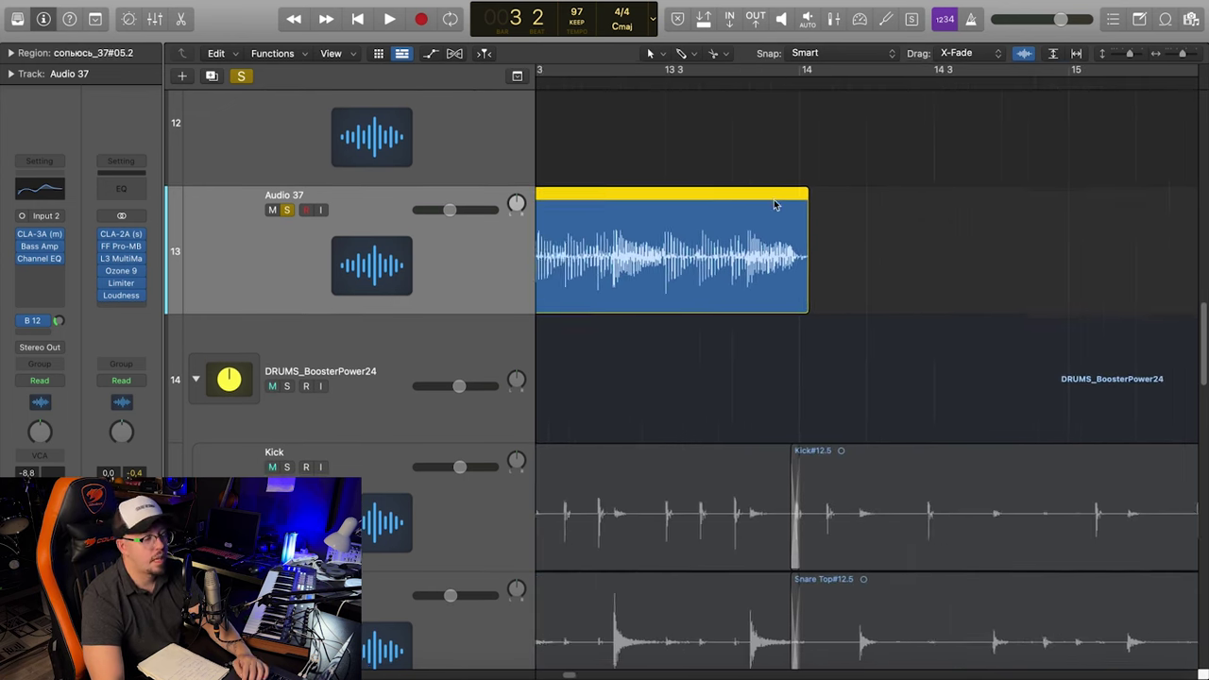
pyautogui.hscroll(2, 652, 261)
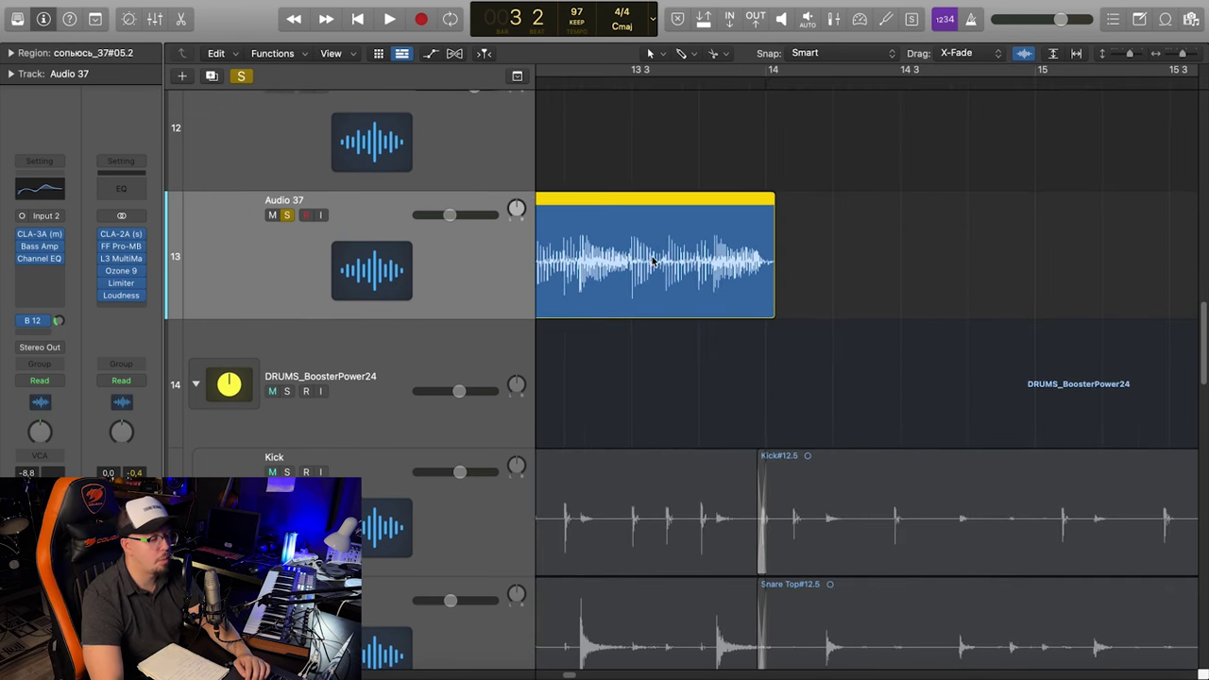
pyautogui.moveTo(773, 312)
pyautogui.mouseDown()
pyautogui.moveTo(976, 305)
pyautogui.moveTo(763, 312)
pyautogui.mouseUp()
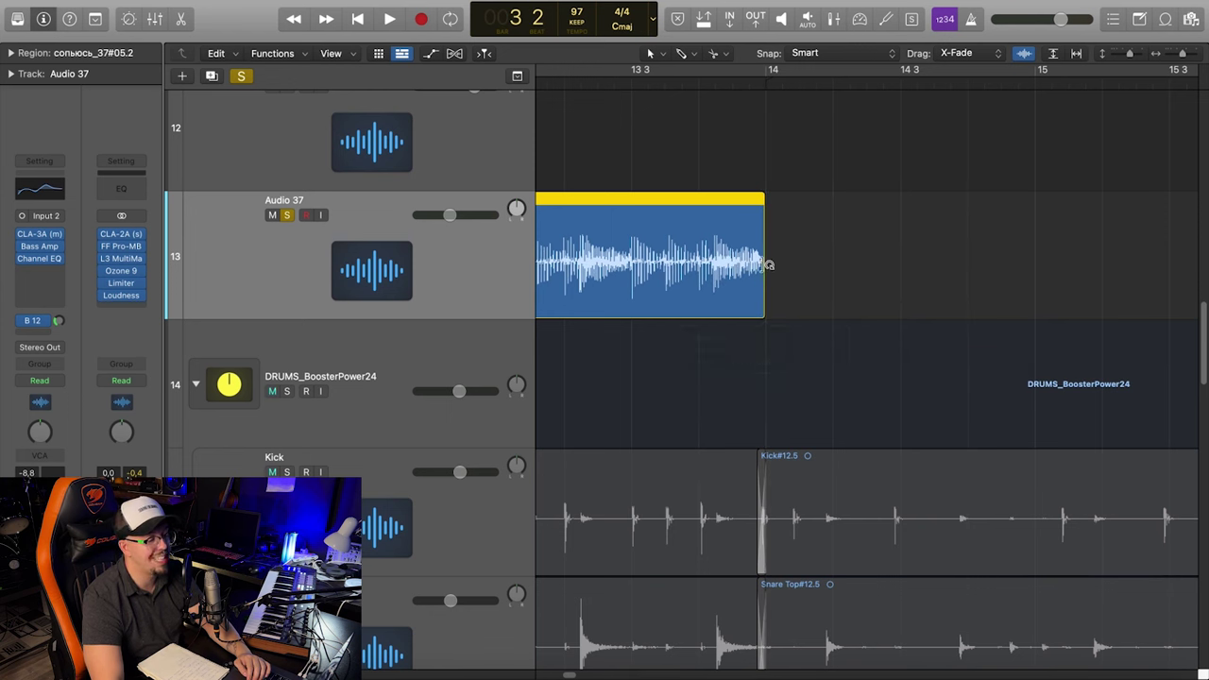
# Fine-tune the end of the last Audio 37 region so it finishes right at bar 14
pyautogui.moveTo(769, 264)
pyautogui.mouseDown()
pyautogui.moveTo(1007, 261)
pyautogui.moveTo(771, 264)
pyautogui.mouseUp()
pyautogui.scroll(3, 775, 273)
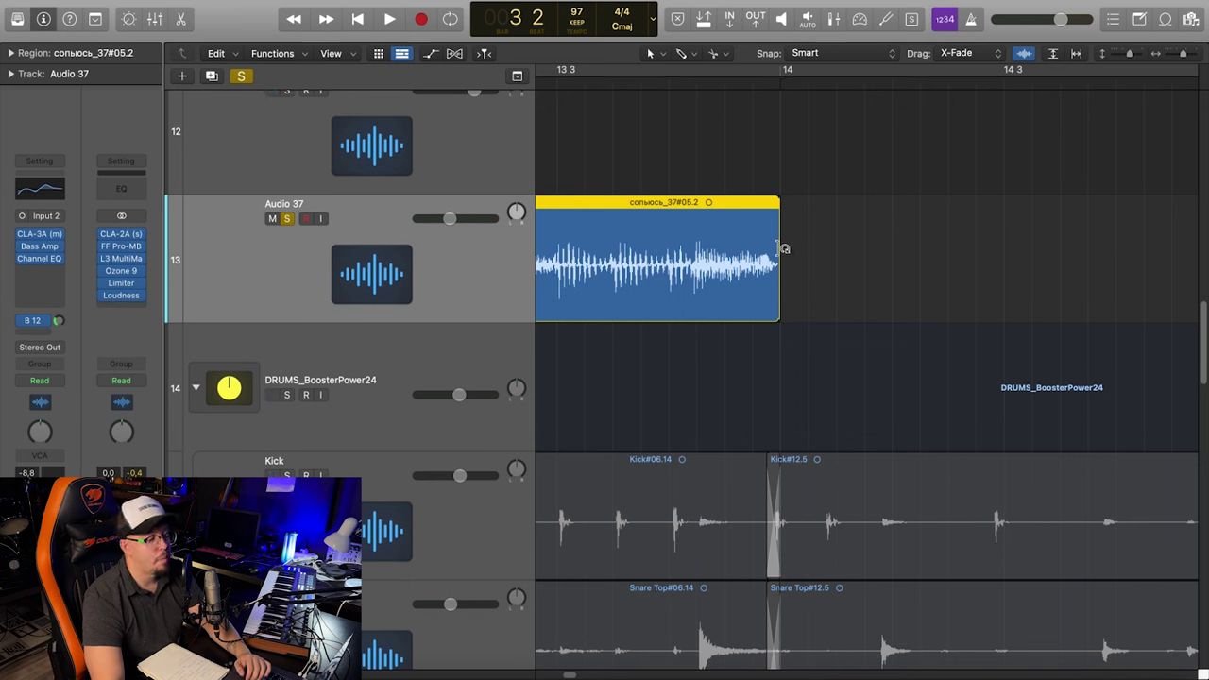
pyautogui.moveTo(773, 260); pyautogui.dragTo(777, 254)
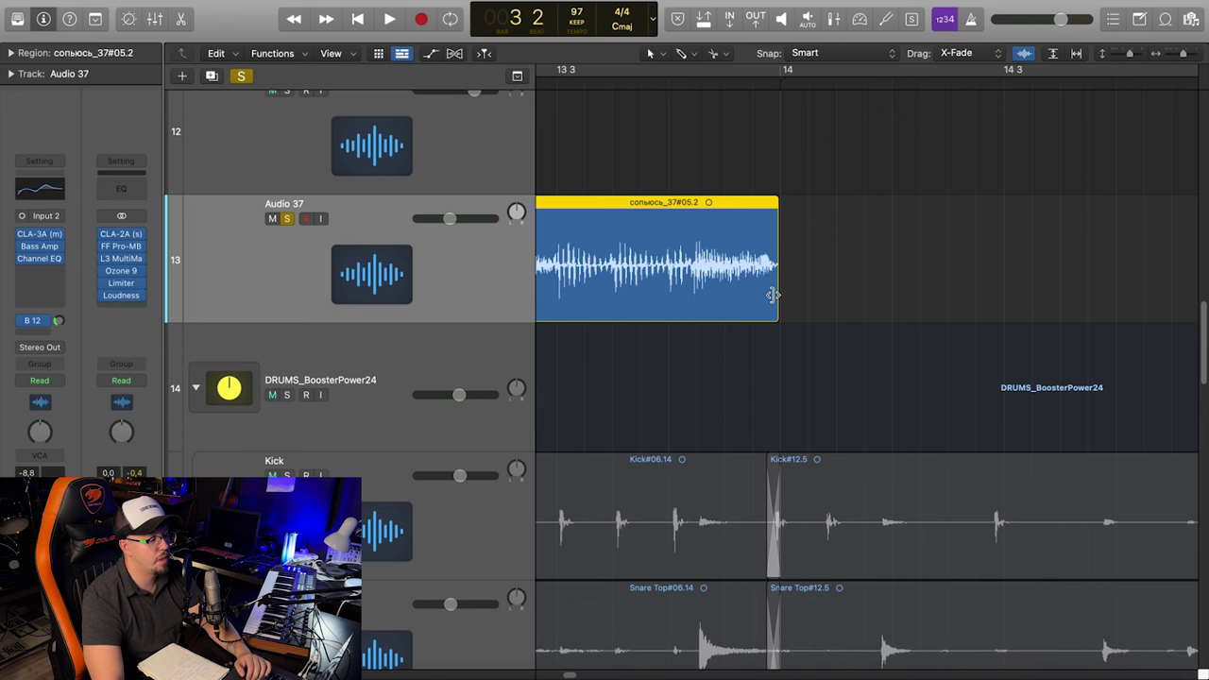
# Try looping the last Audio 37 region past bar 14 and lengthening it to about bar 14 beat 4
pyautogui.moveTo(772, 303); pyautogui.dragTo(1106, 277)
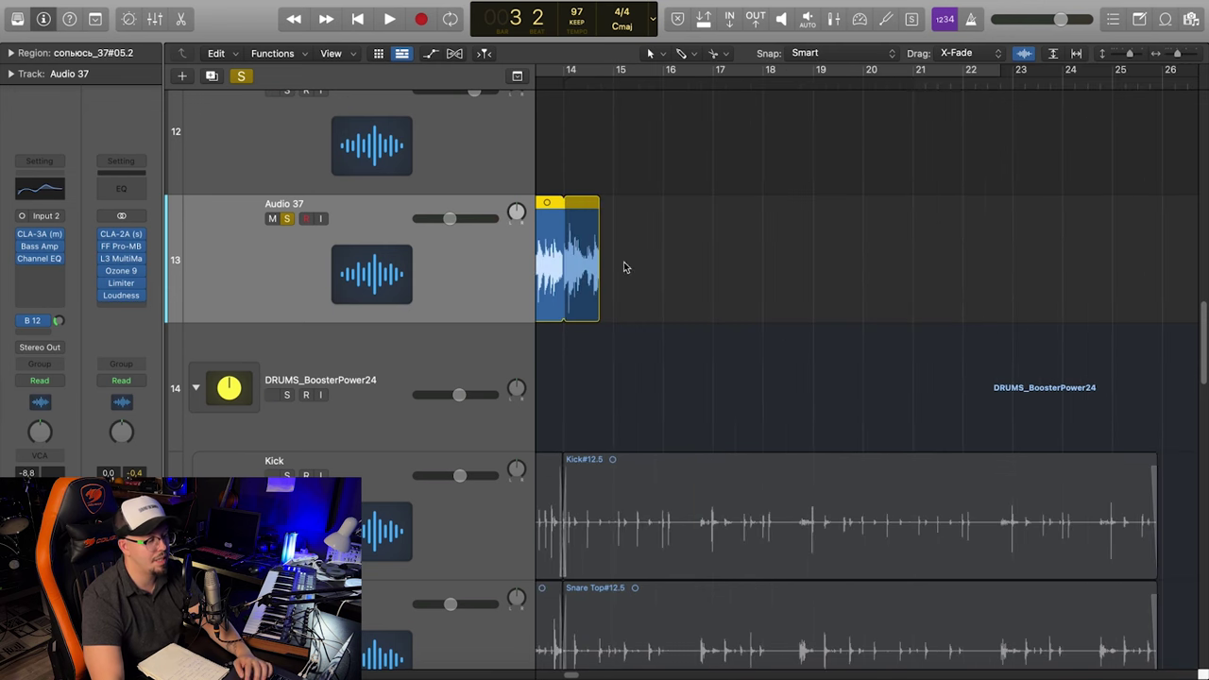
pyautogui.hscroll(-5, 624, 267)
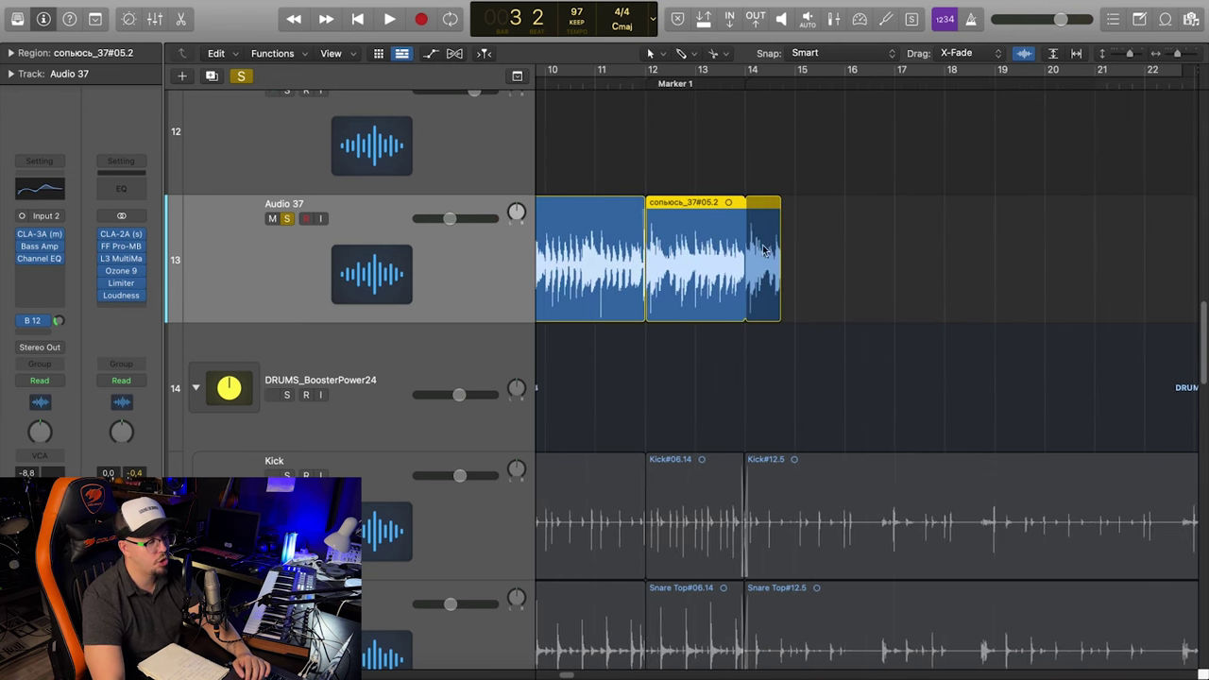
pyautogui.moveTo(782, 263); pyautogui.dragTo(1112, 297)
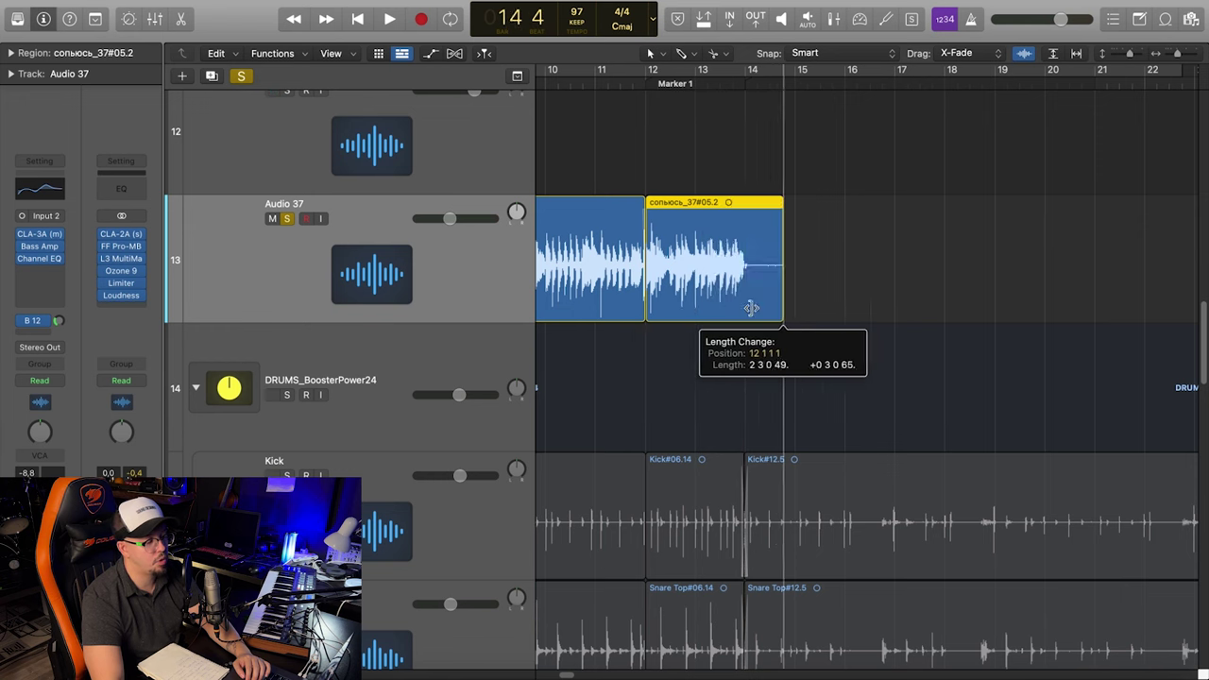
pyautogui.moveTo(750, 308); pyautogui.dragTo(747, 279)
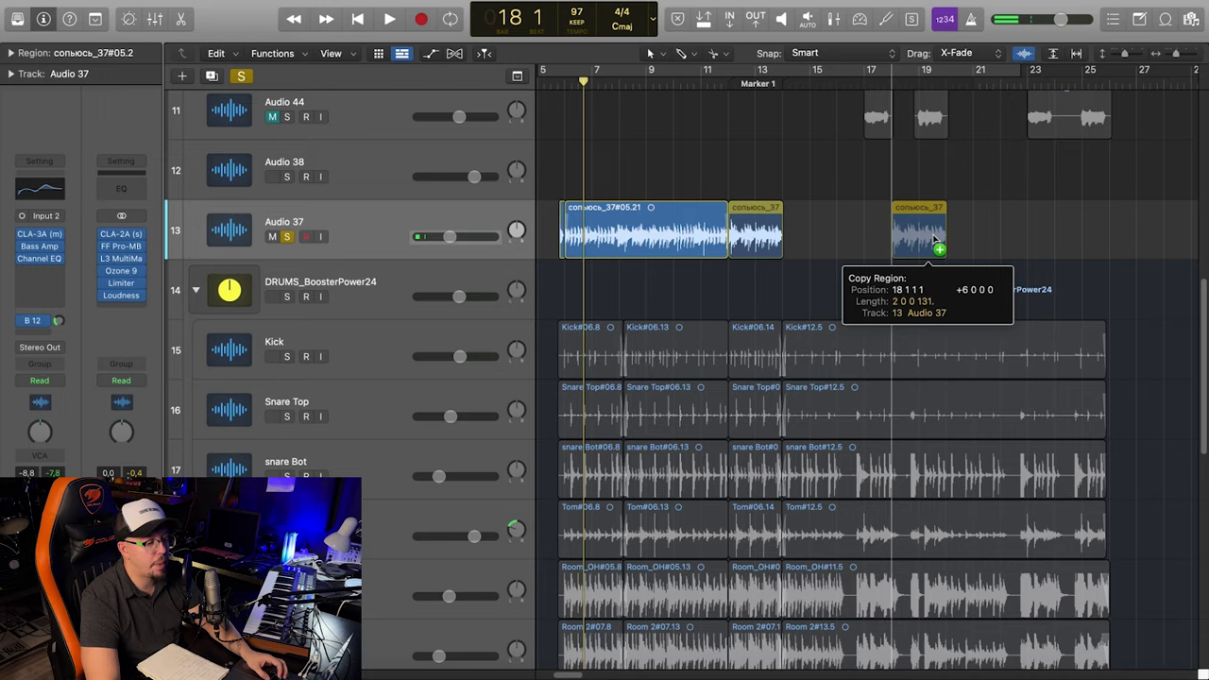
# Copy the two-bar Audio 37 region at bar 12 to bar 18 on the same track
pyautogui.moveTo(936, 243); pyautogui.dragTo(940, 243)
pyautogui.hscroll(5, 985, 186)
pyautogui.press('super+Right')
pyautogui.press('super+Right')
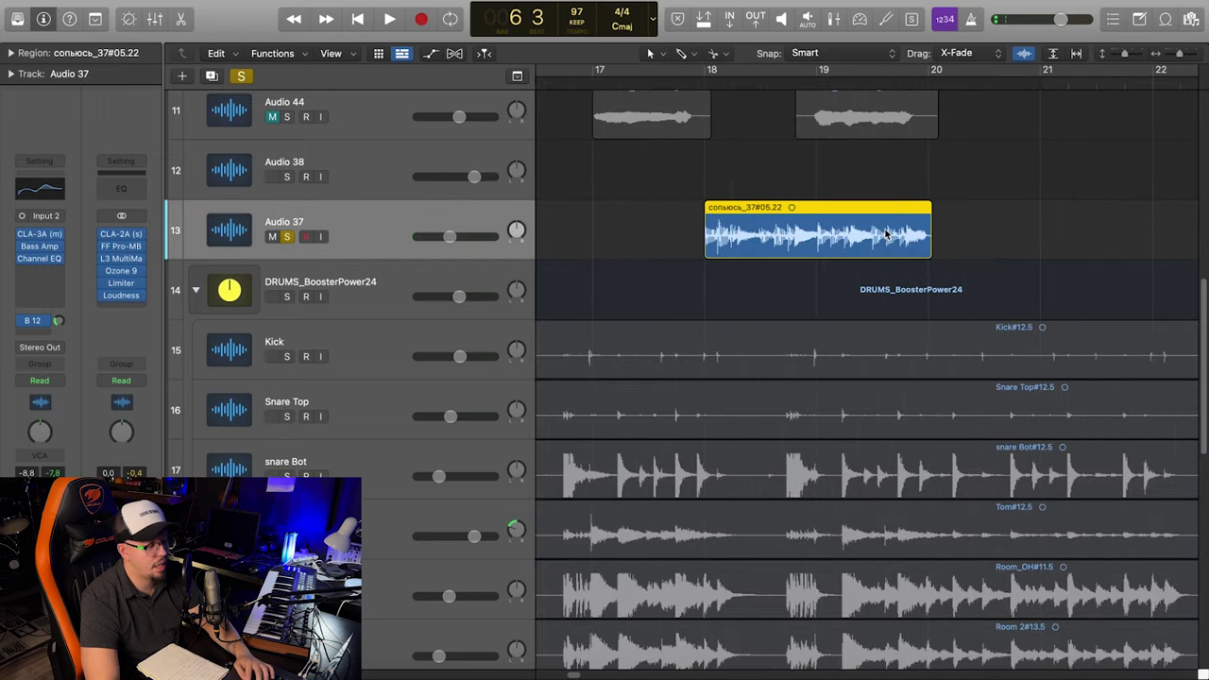
pyautogui.press('super+Right')
pyautogui.press('super+Right')
pyautogui.press('super+Right')
pyautogui.press('super+Right')
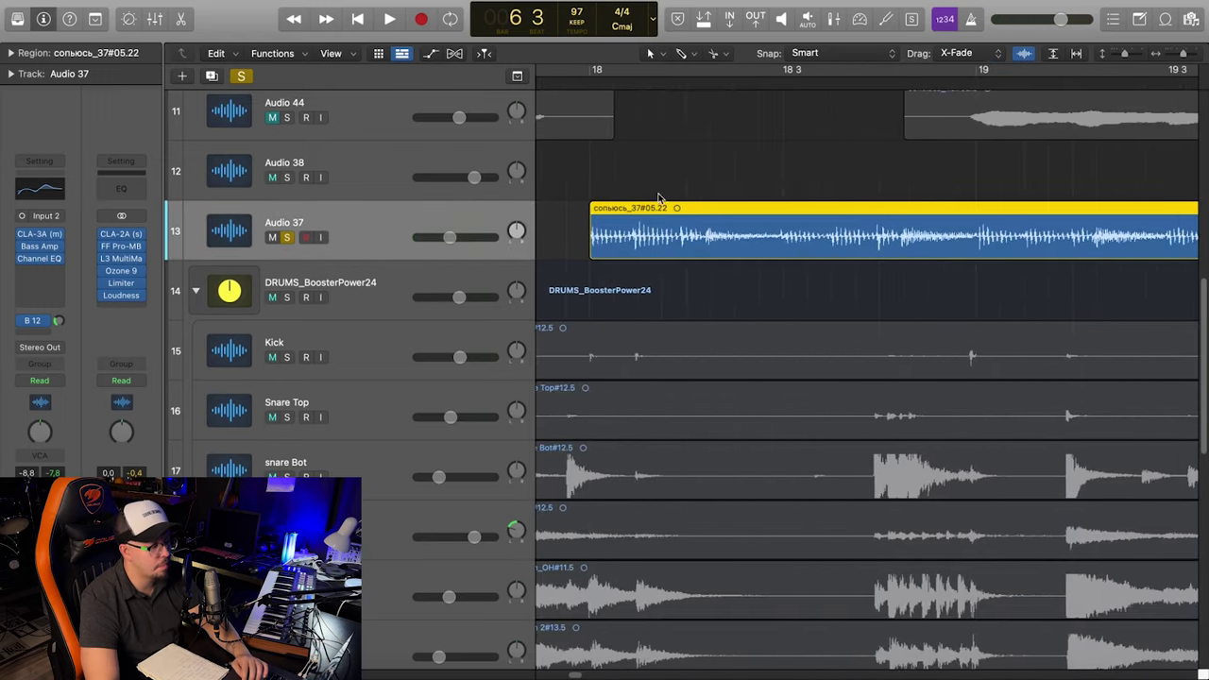
pyautogui.hscroll(5, 987, 277)
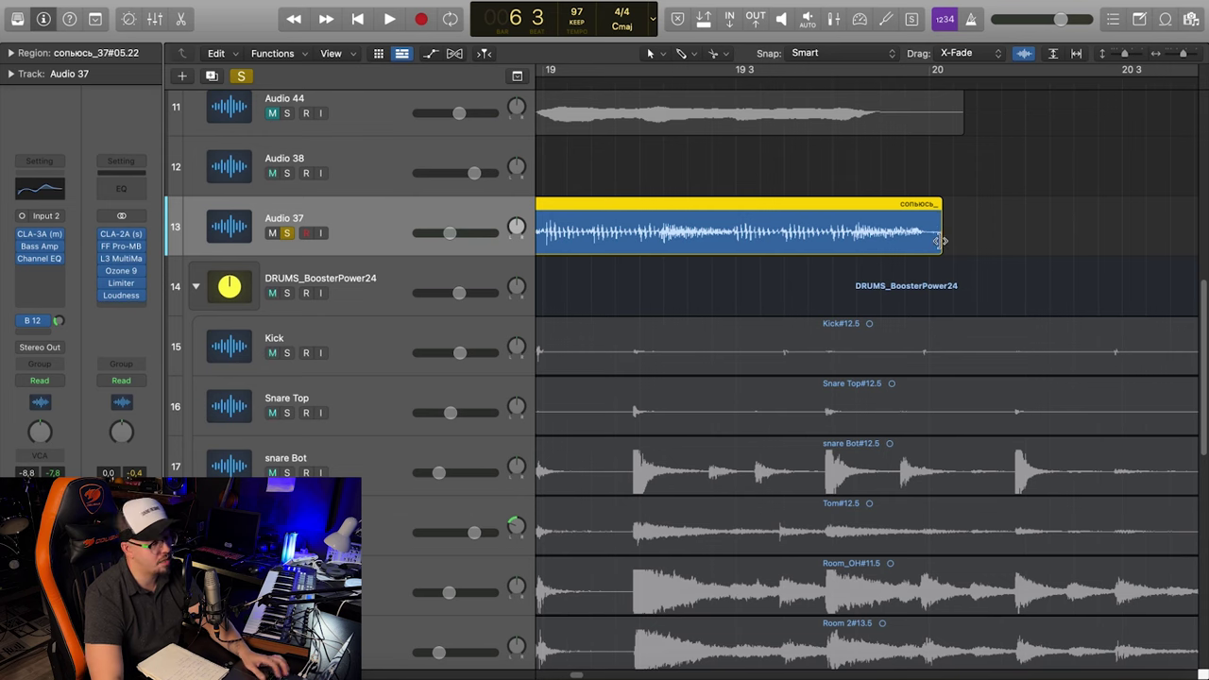
# Examine the end of the copied Audio 37 region near bar 20 at several zoom levels, with the inspector hidden
pyautogui.press('super+Left')
pyautogui.press('super+Left')
pyautogui.press('super+Left')
pyautogui.hscroll(-8, 959, 239)
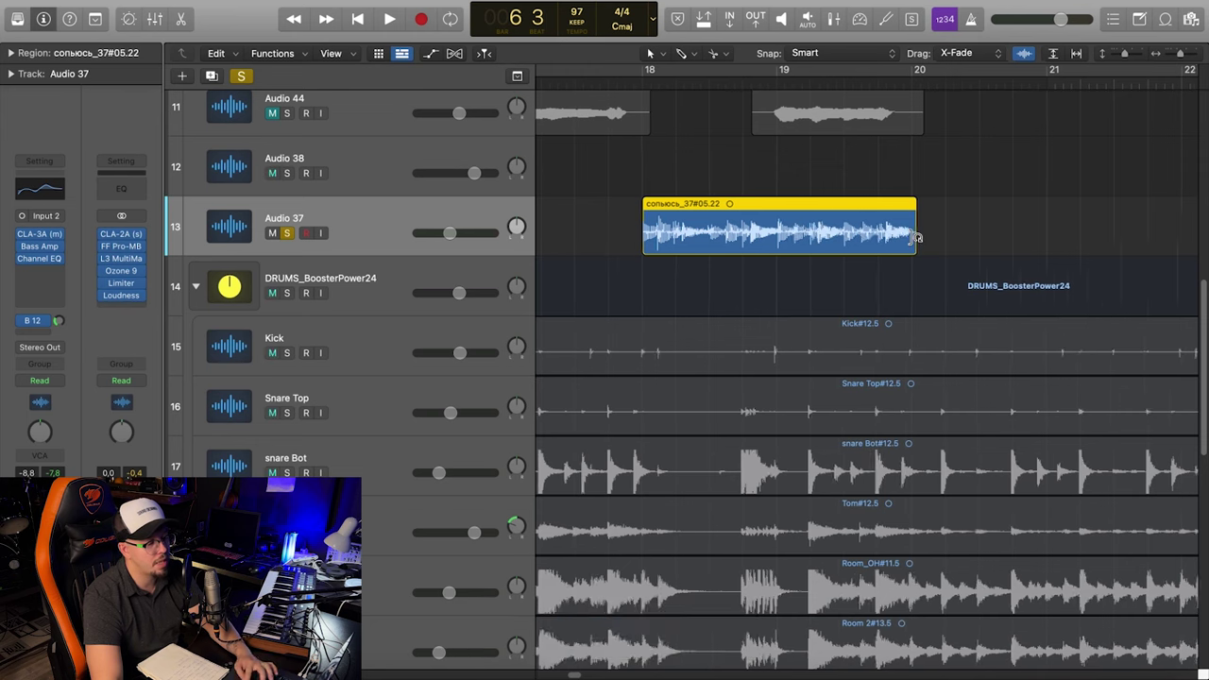
pyautogui.press('super+Right')
pyautogui.press('super+Right')
pyautogui.press('super+Right')
pyautogui.hscroll(10, 913, 233)
pyautogui.hscroll(-3, 702, 232)
pyautogui.press('i')
pyautogui.hscroll(-10, 784, 232)
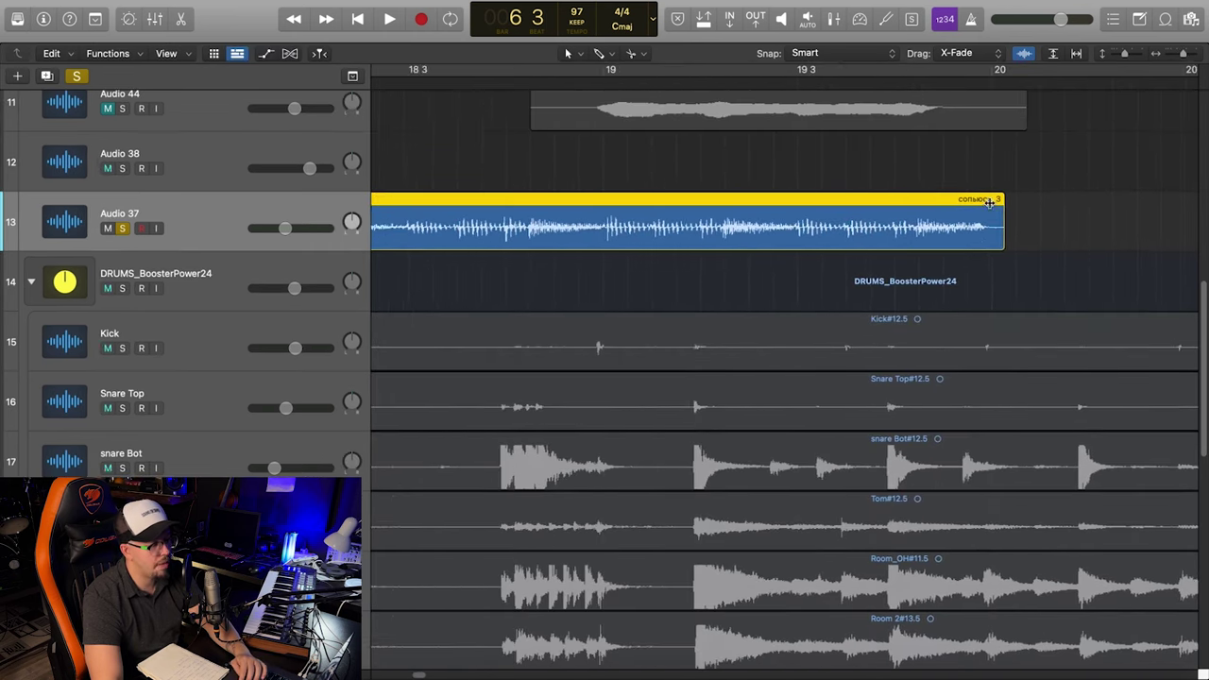
pyautogui.press('super+Left')
pyautogui.press('super+Left')
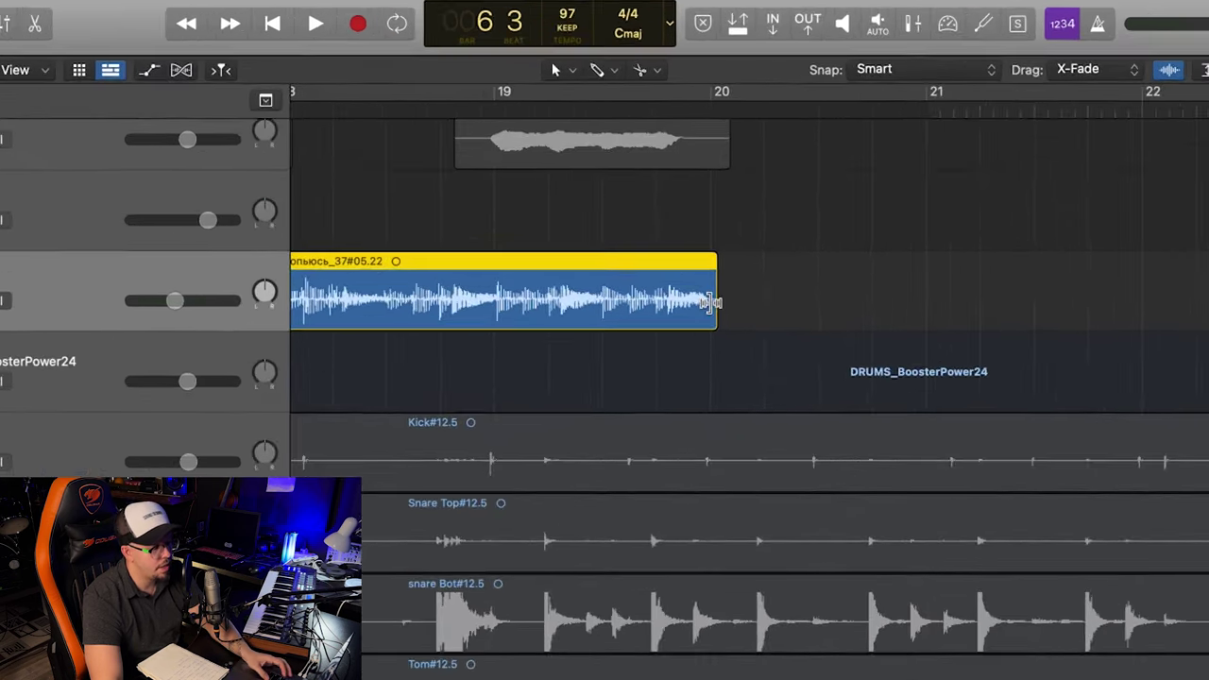
# Time-stretch the copied Audio 37 region to end slightly past bar 20 and play it back from bar 18
pyautogui.moveTo(710, 302); pyautogui.dragTo(743, 307)
pyautogui.hscroll(-5, 735, 310)
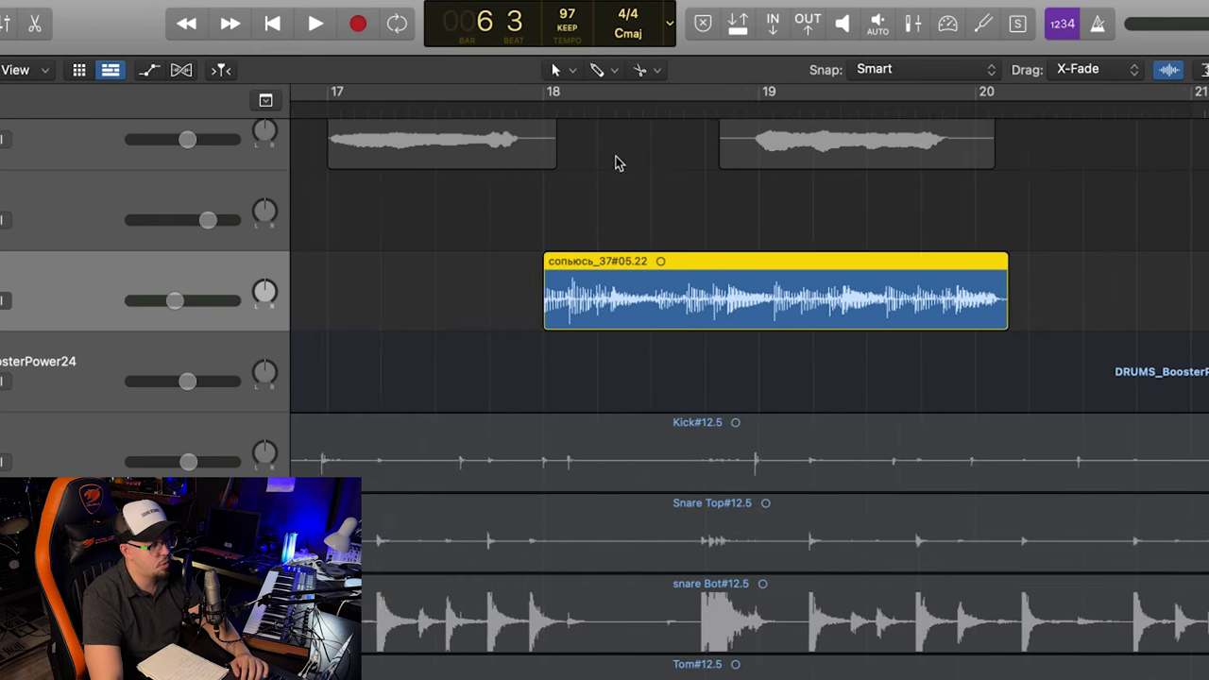
pyautogui.doubleClick(549, 107)
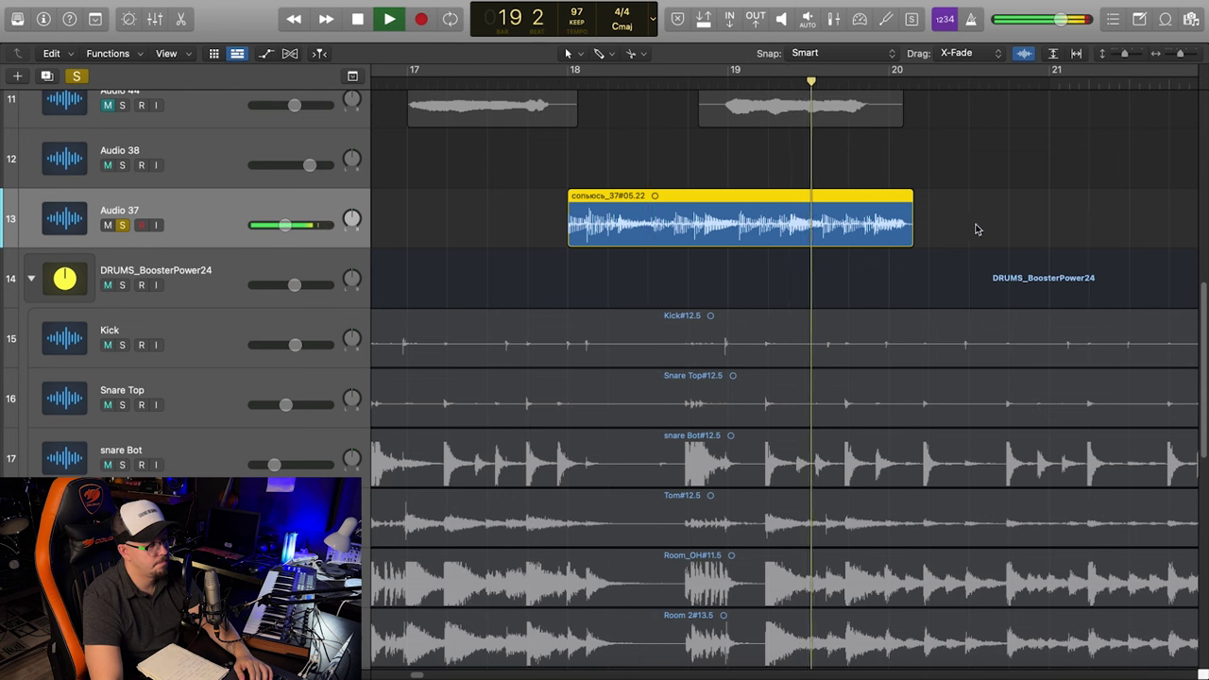
pyautogui.press('space')
# Time-compress the copied Audio 37 region to end around the middle of bar 19 and play it from bar 18
pyautogui.moveTo(916, 235); pyautogui.dragTo(807, 233)
pyautogui.click(569, 82)
pyautogui.press('space')
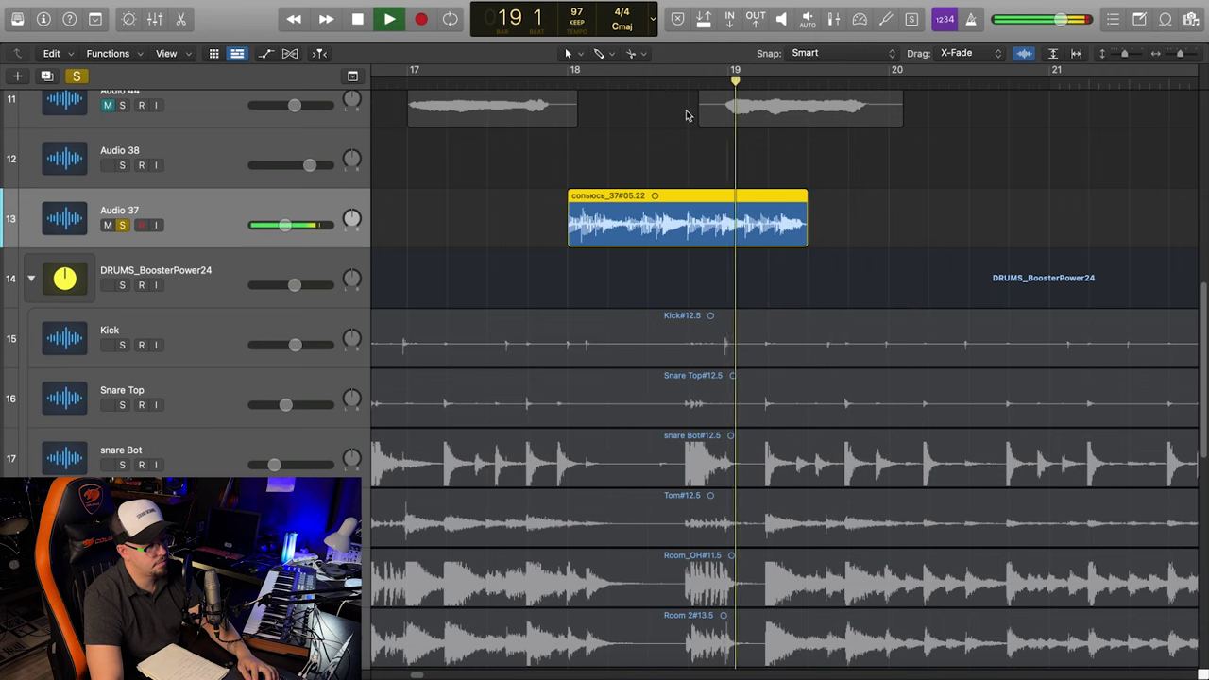
pyautogui.press('space')
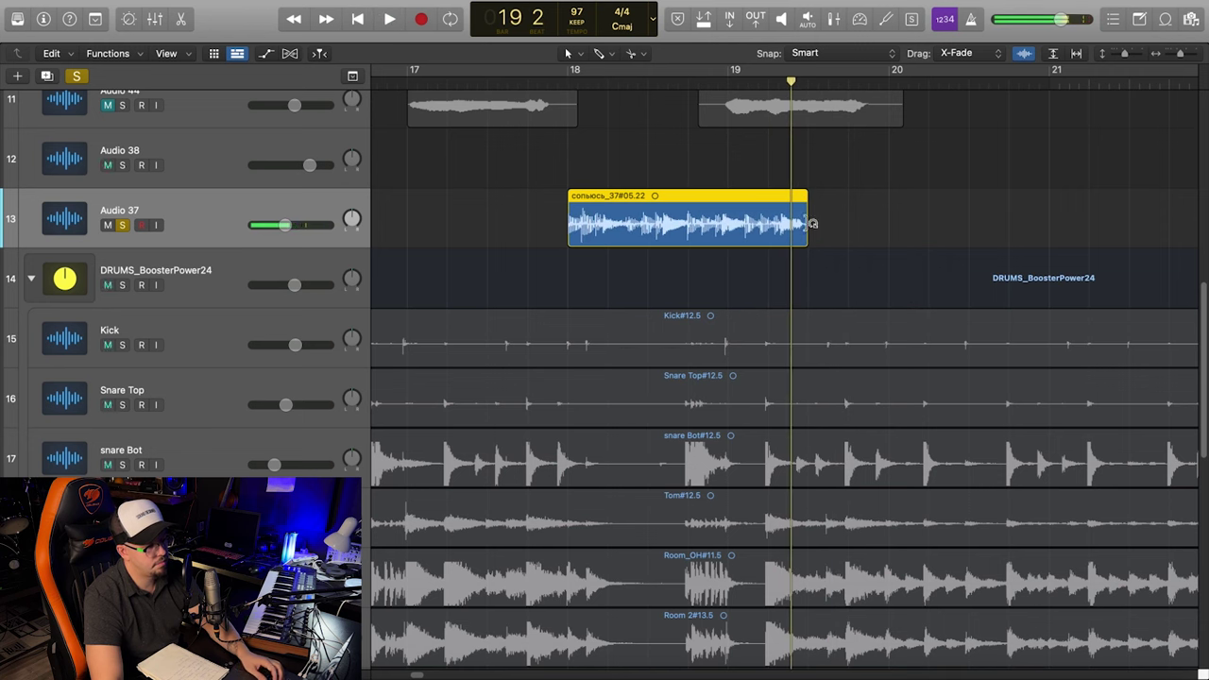
# Time-stretch the copied Audio 37 region to end at about bar 20 beat 4 and play the slowed audio
pyautogui.moveTo(801, 228); pyautogui.dragTo(1012, 227)
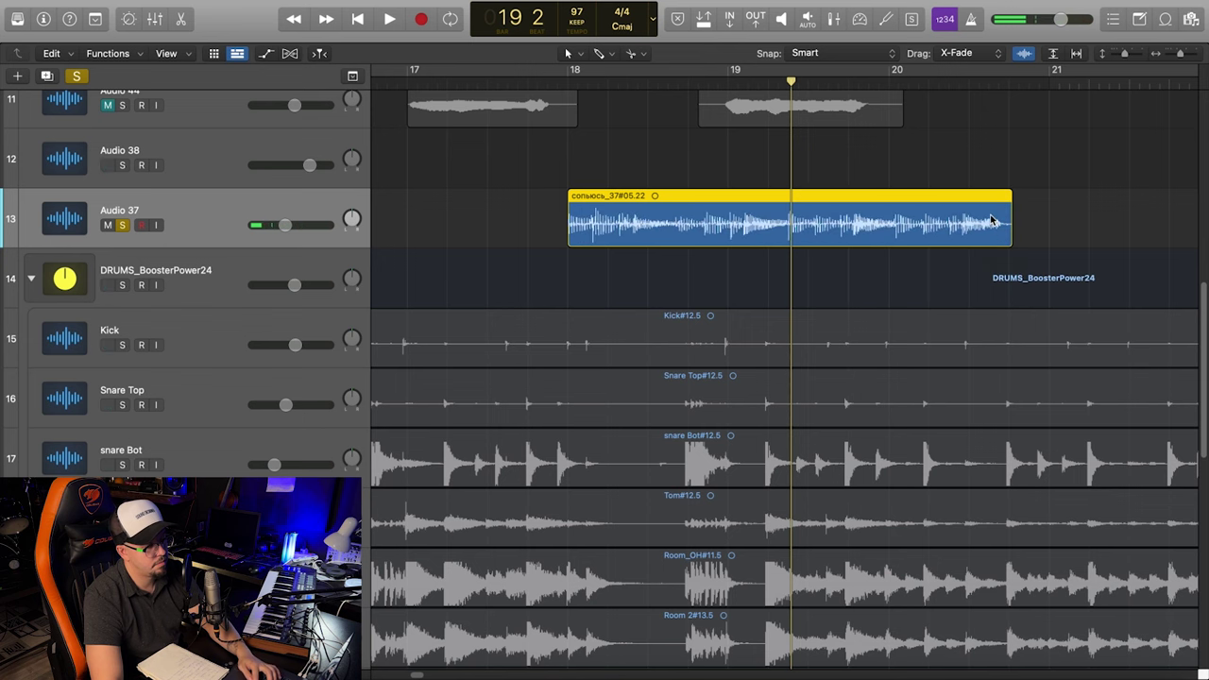
pyautogui.press('space')
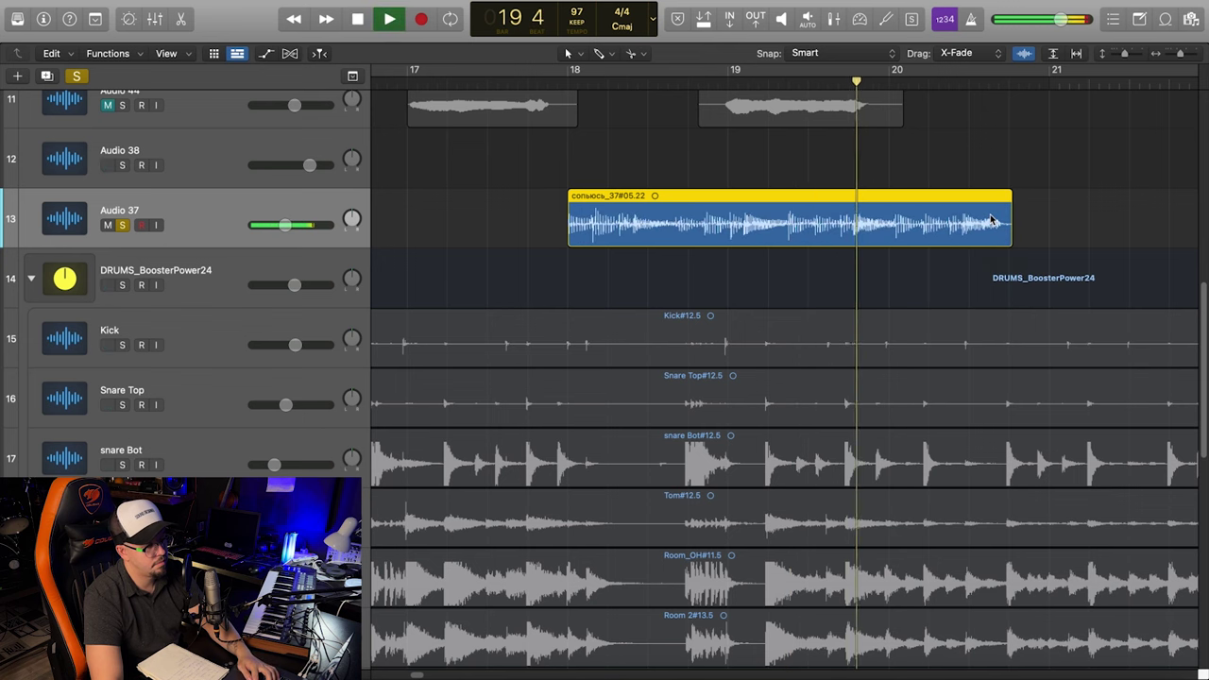
pyautogui.press('space')
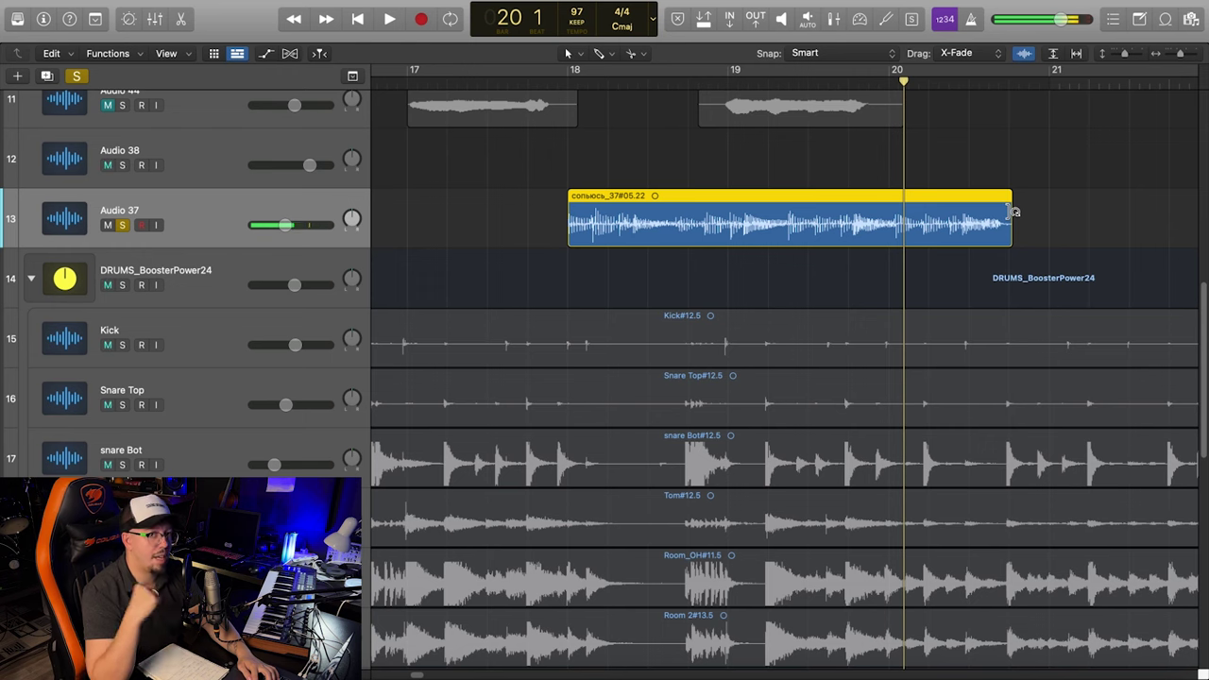
pyautogui.press('super+Left')
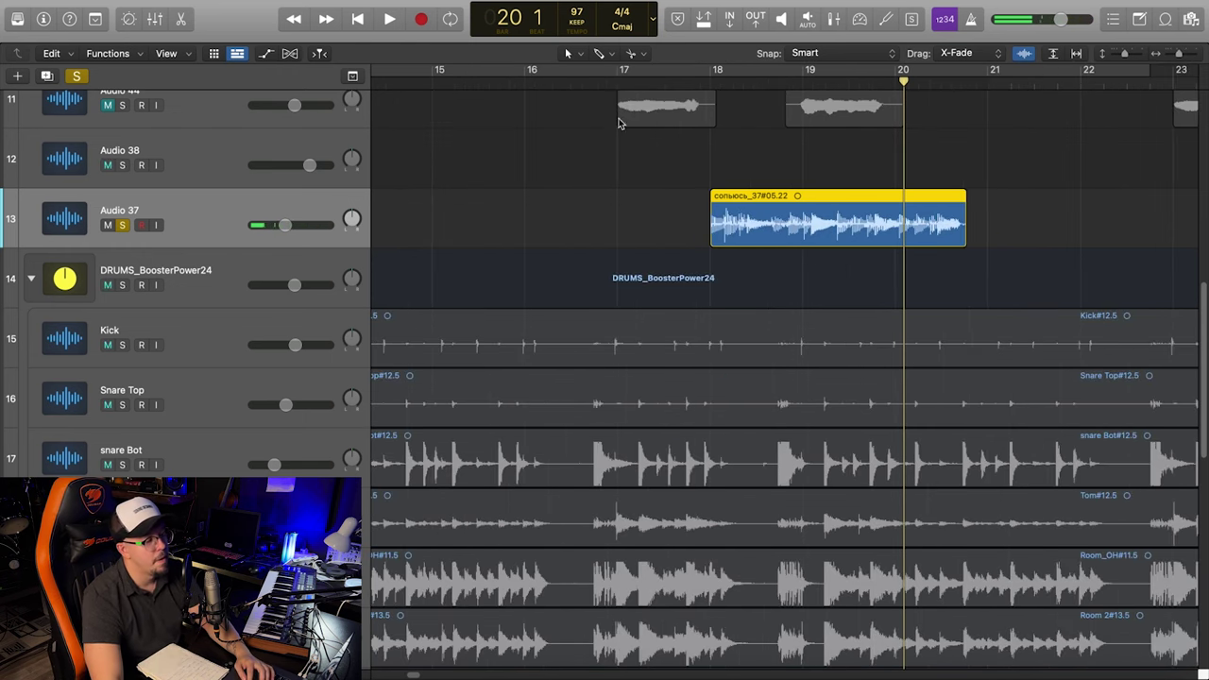
# Draw a fade-in about half a bar long at the start of the copied Audio 37 region with the Fade tool
pyautogui.press('super+Right')
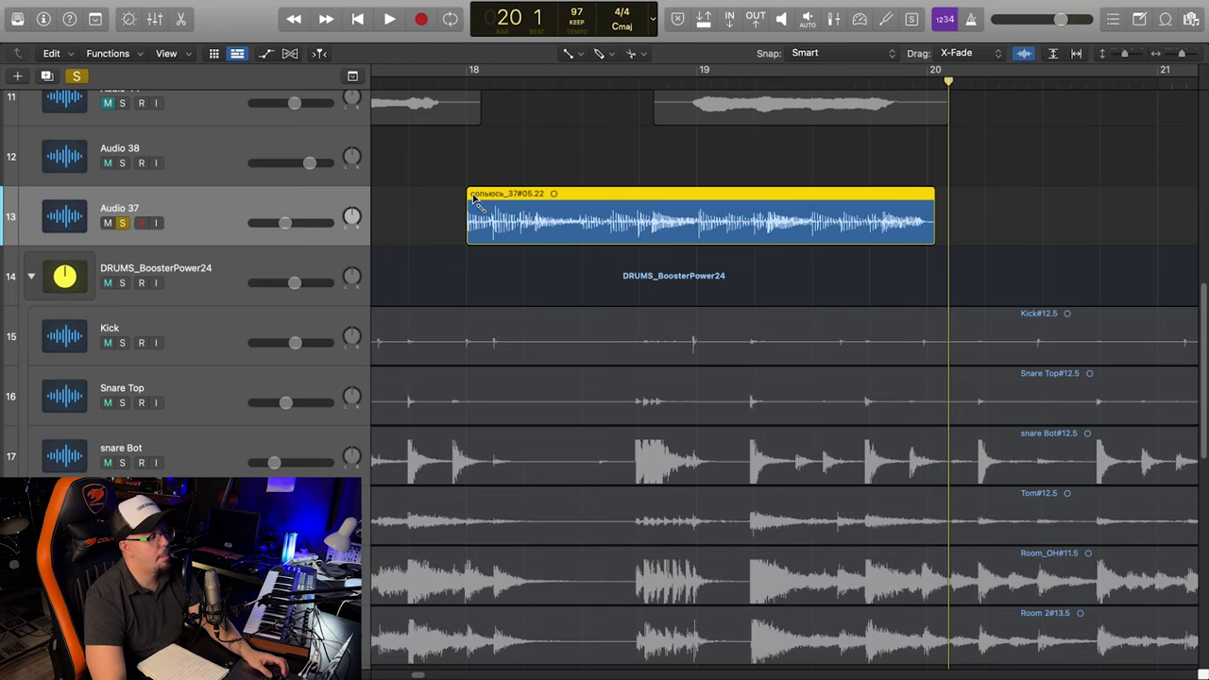
pyautogui.moveTo(468, 193); pyautogui.dragTo(607, 191)
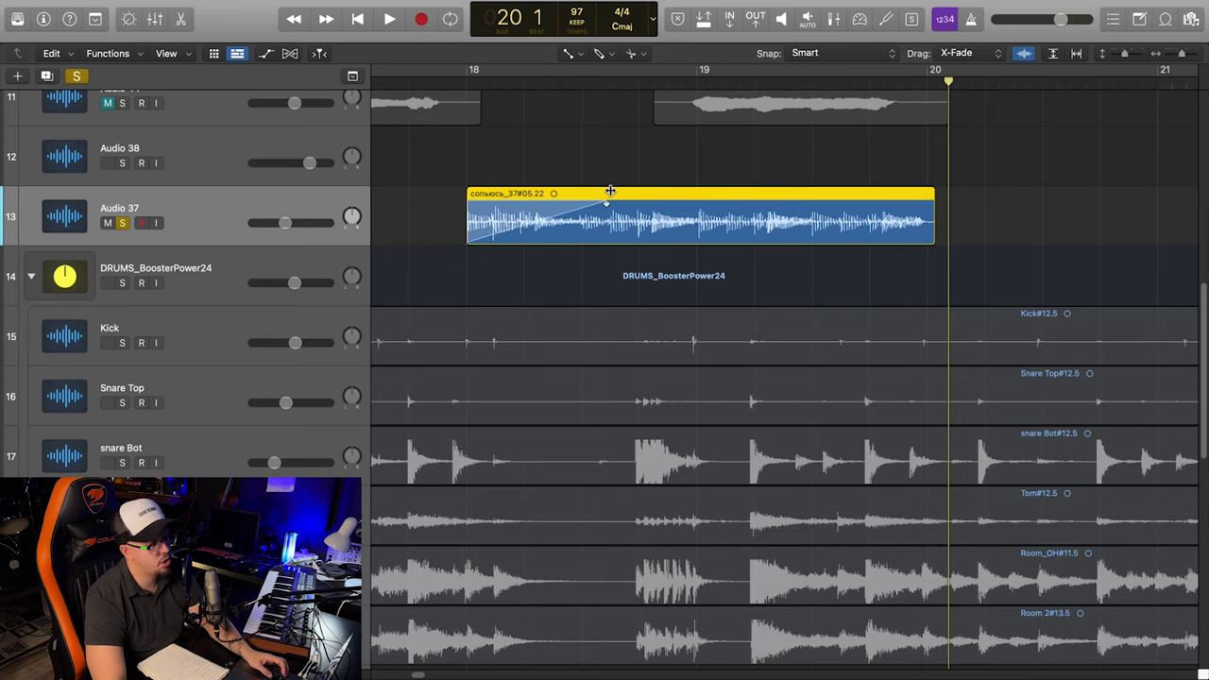
pyautogui.press('super+Left')
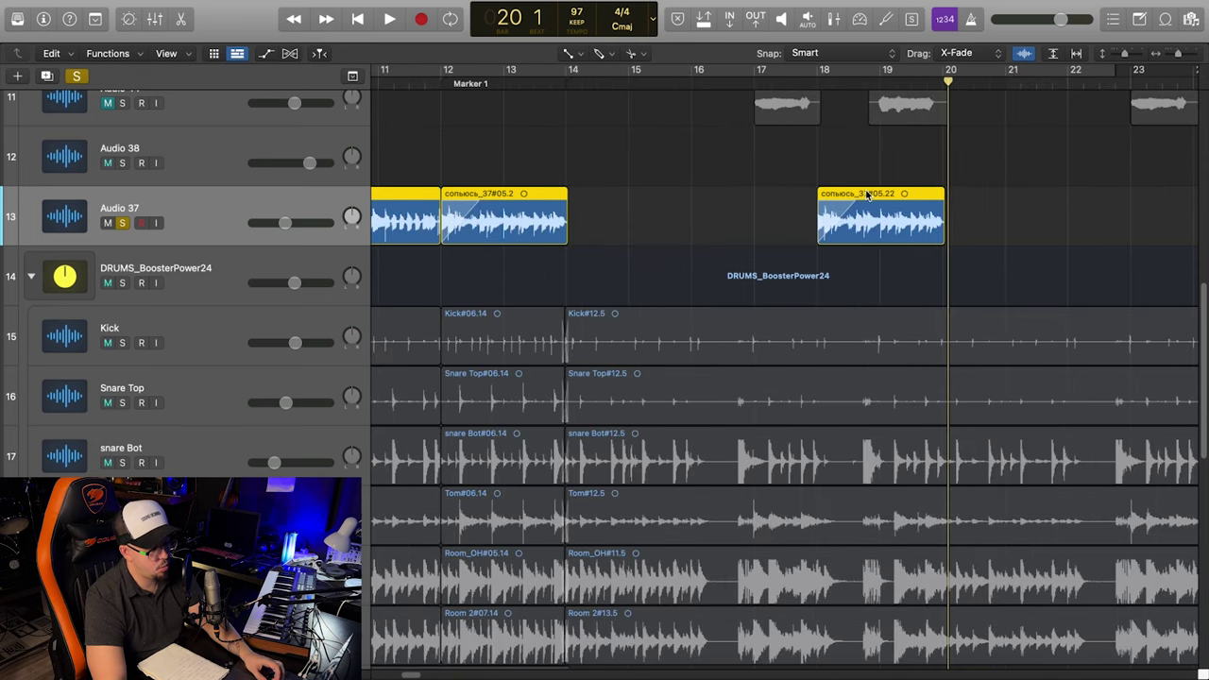
pyautogui.press('super+Left')
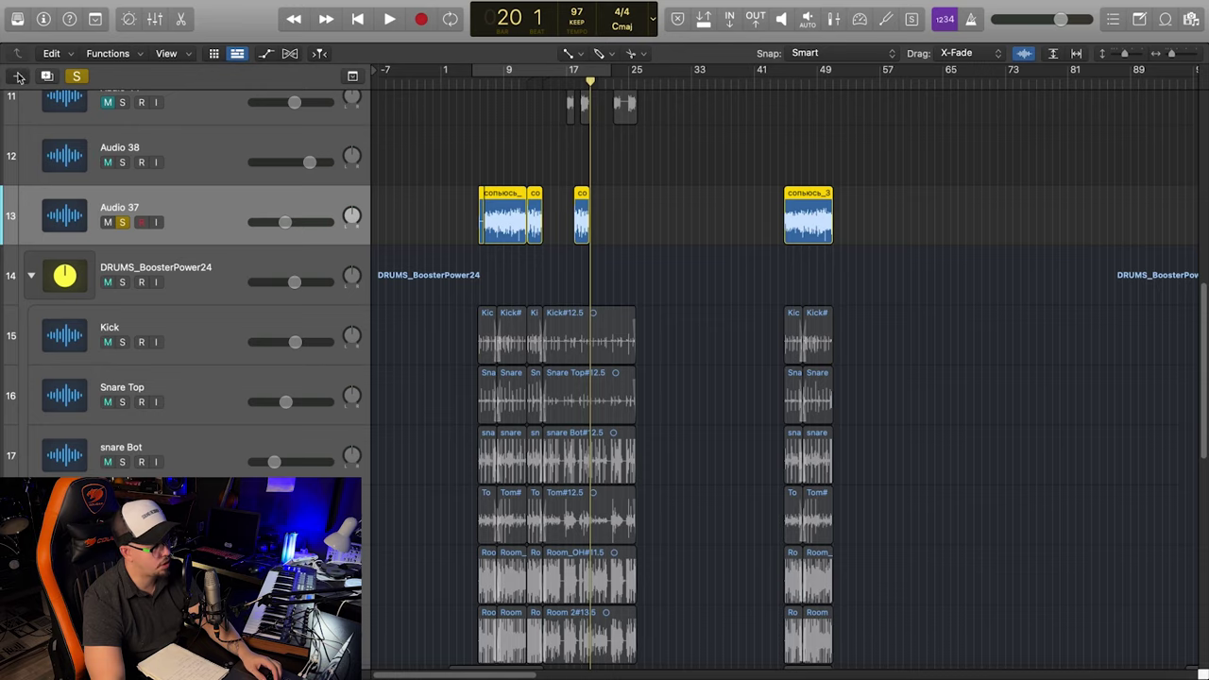
# Create a software instrument track below Audio 37 and draw an empty region at bar 7 with the secondary Pencil Tool
pyautogui.click(18, 76)
pyautogui.click(839, 433)
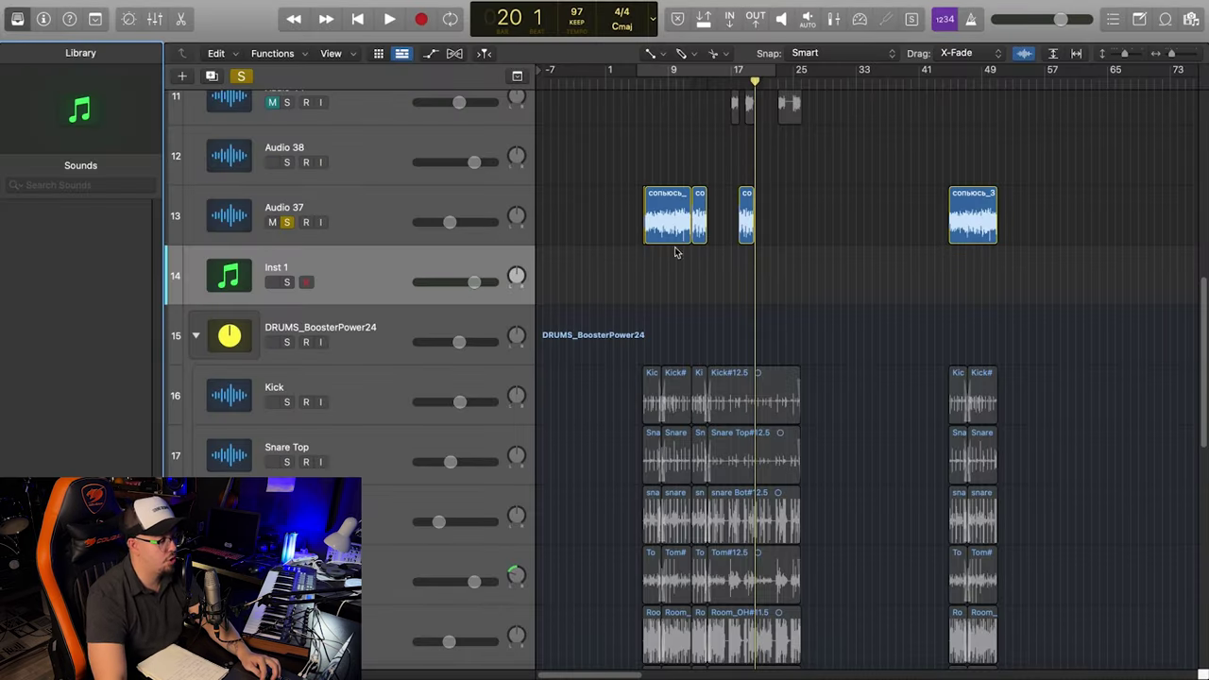
pyautogui.click(690, 55)
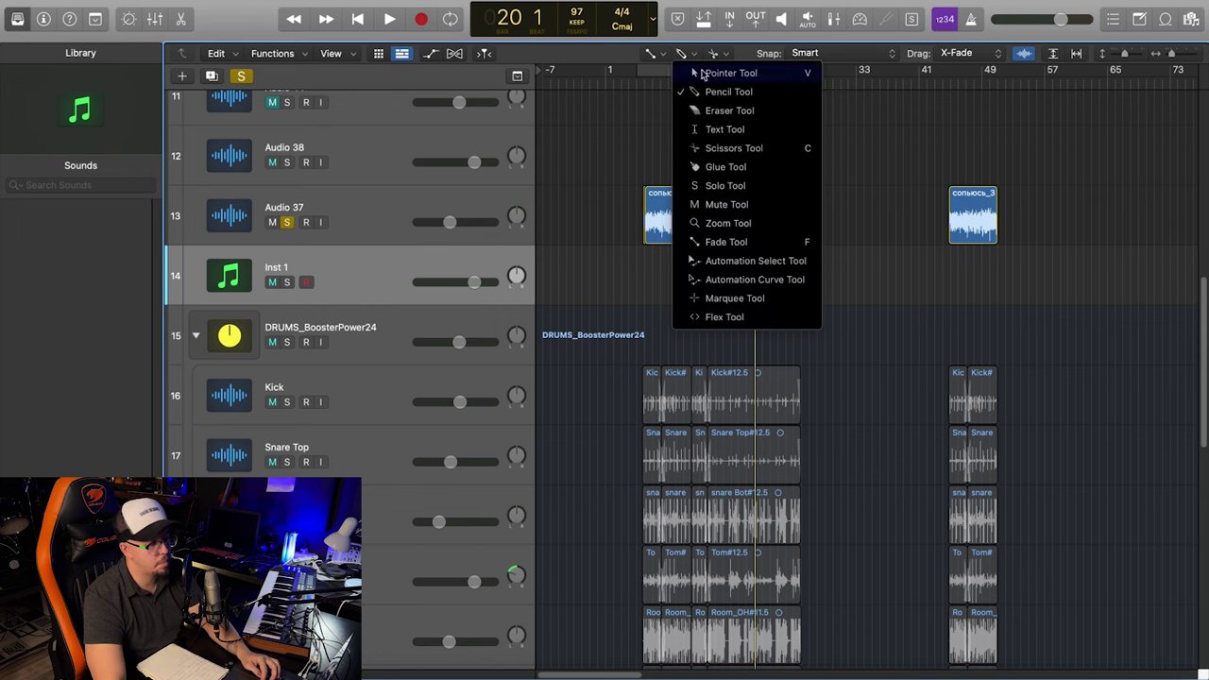
pyautogui.click(641, 184)
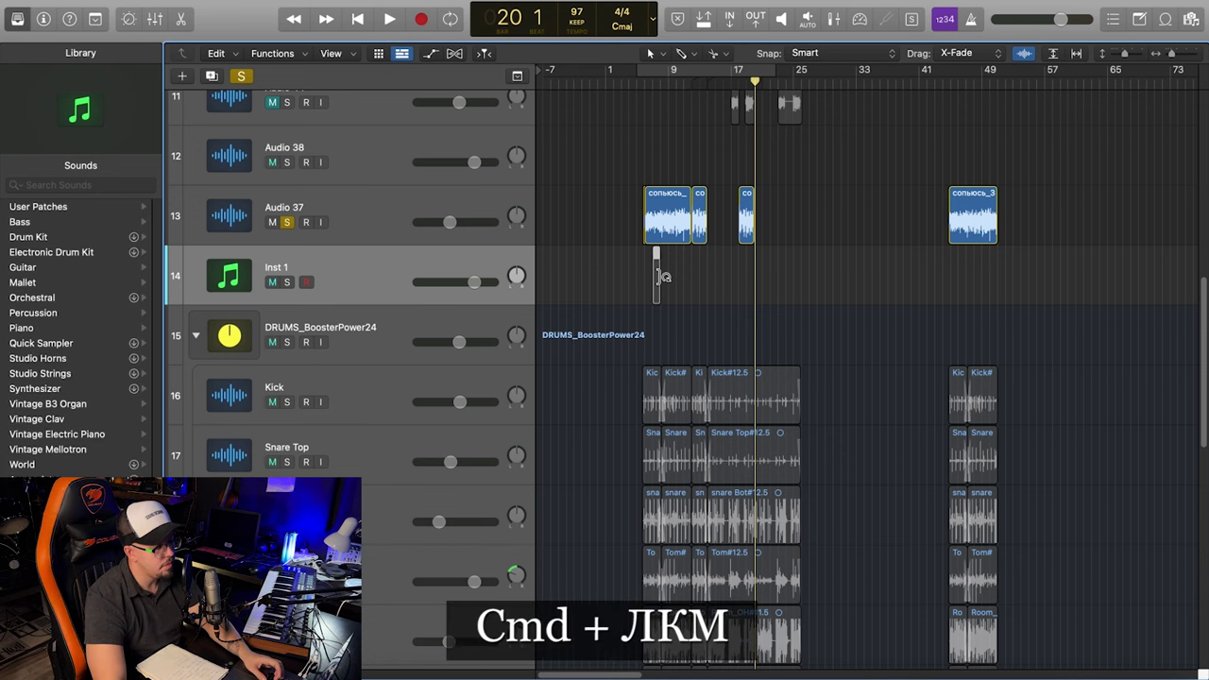
# Lengthen the empty Inst 1 region to 8 bars and 1 beat and move its start to just before bar 6
pyautogui.scroll(5, 661, 276)
pyautogui.moveTo(689, 285); pyautogui.dragTo(970, 286)
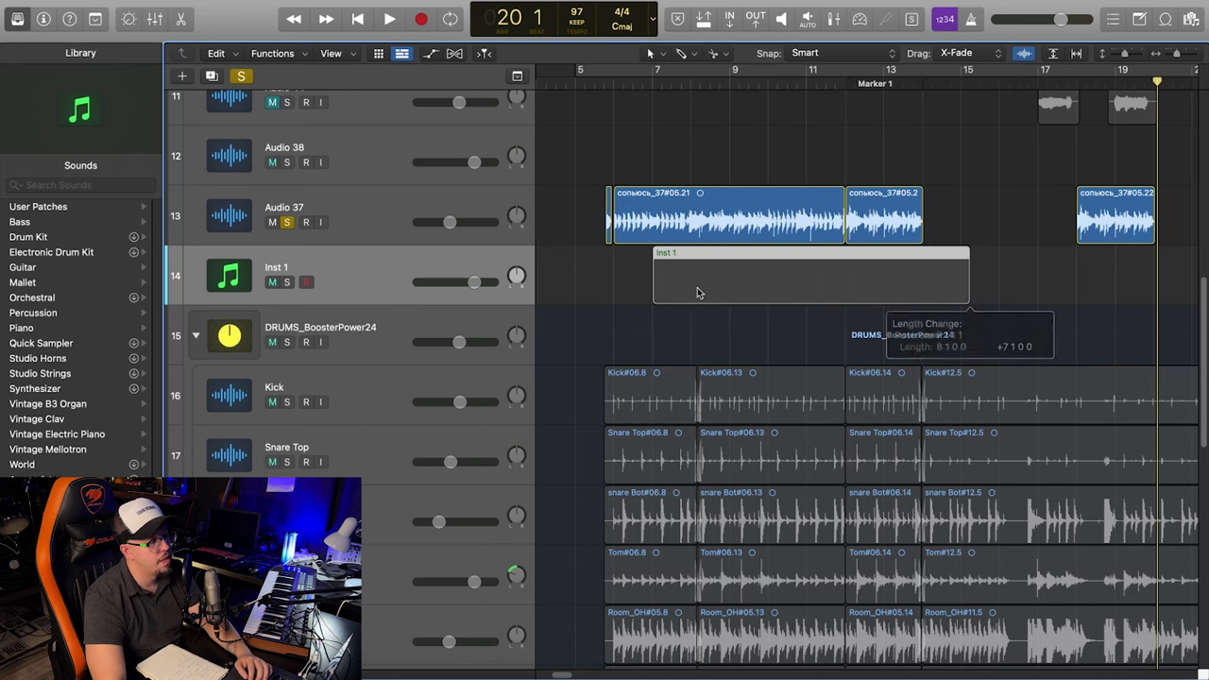
pyautogui.moveTo(709, 285); pyautogui.dragTo(666, 289)
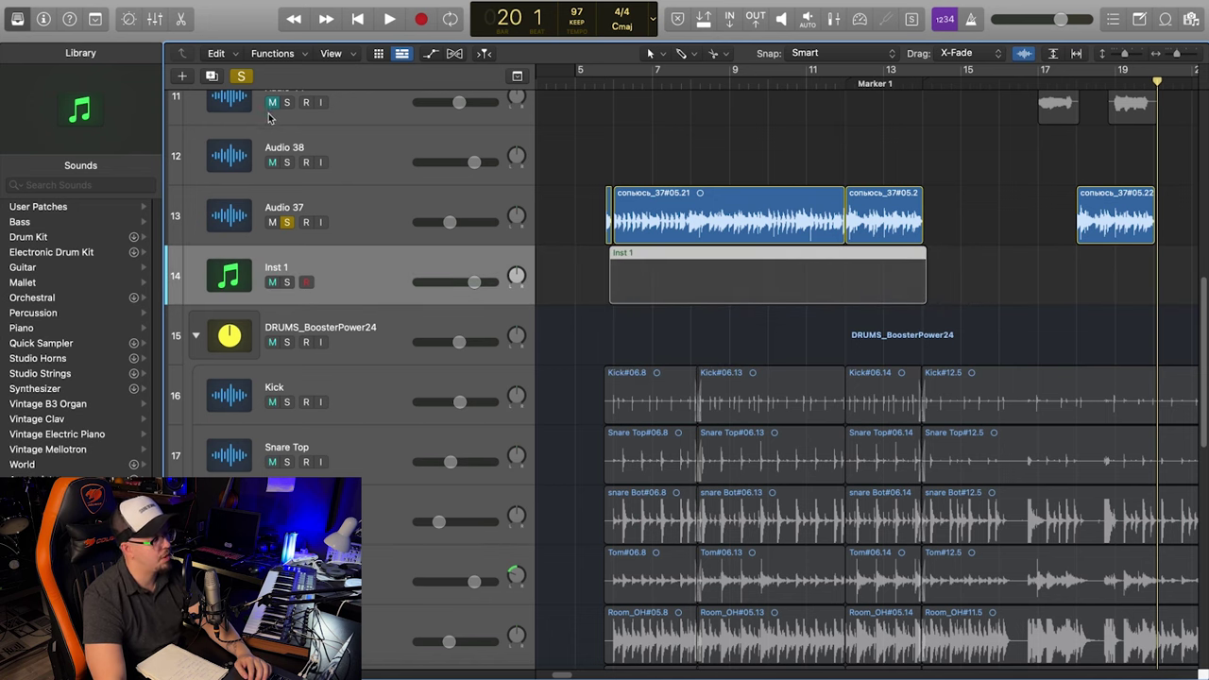
# Clear all track solos, solo the Inst 1 track and place the playhead at bar 6
pyautogui.click(244, 78)
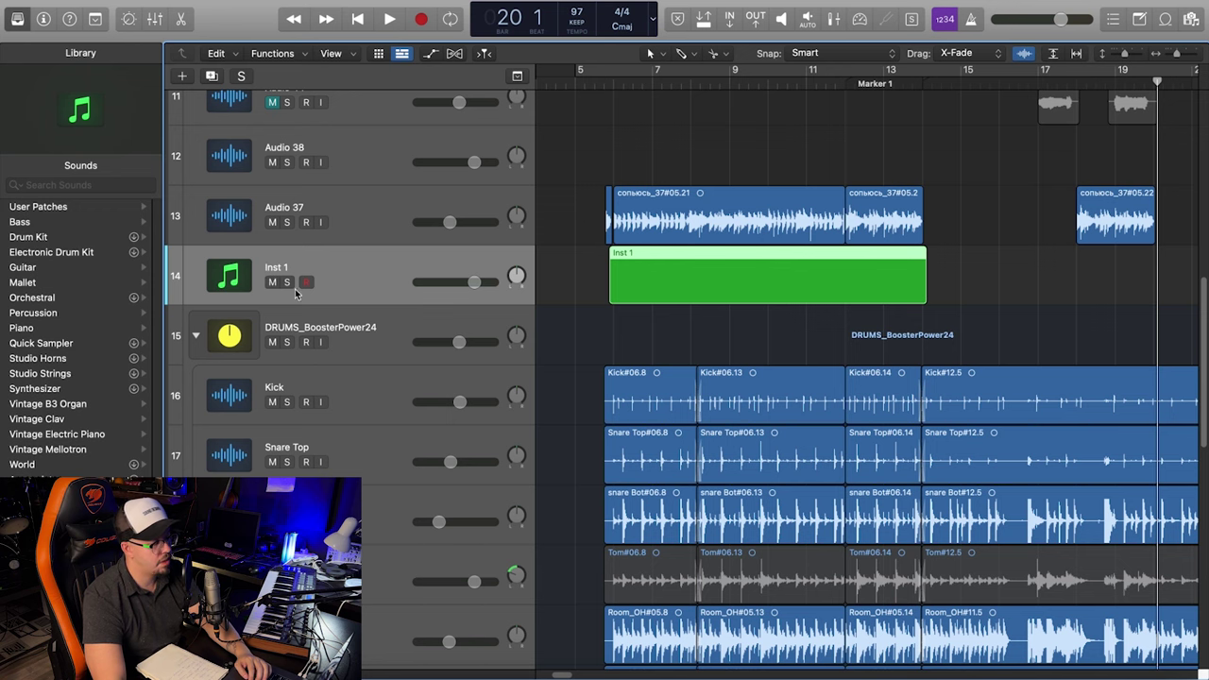
pyautogui.click(287, 283)
pyautogui.click(609, 87)
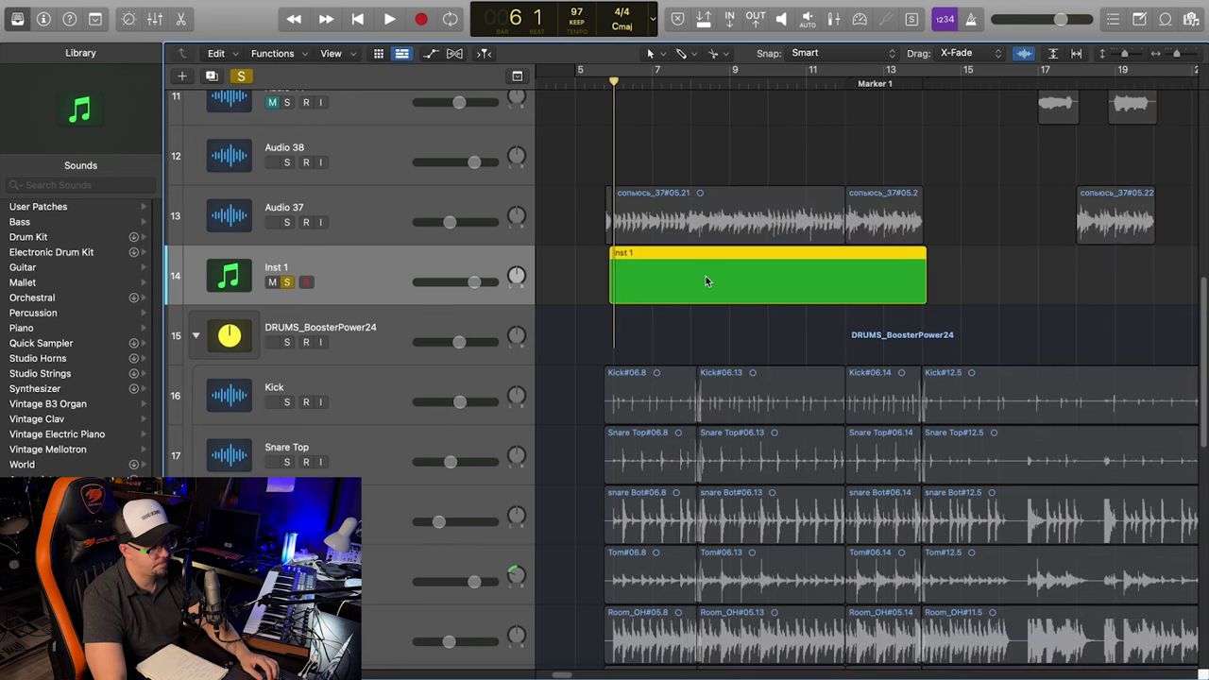
# Add a C3 note to the Inst 1 region in the Piano Roll and extend it from bar 6 past bar 14
pyautogui.doubleClick(706, 281)
pyautogui.click(455, 542)
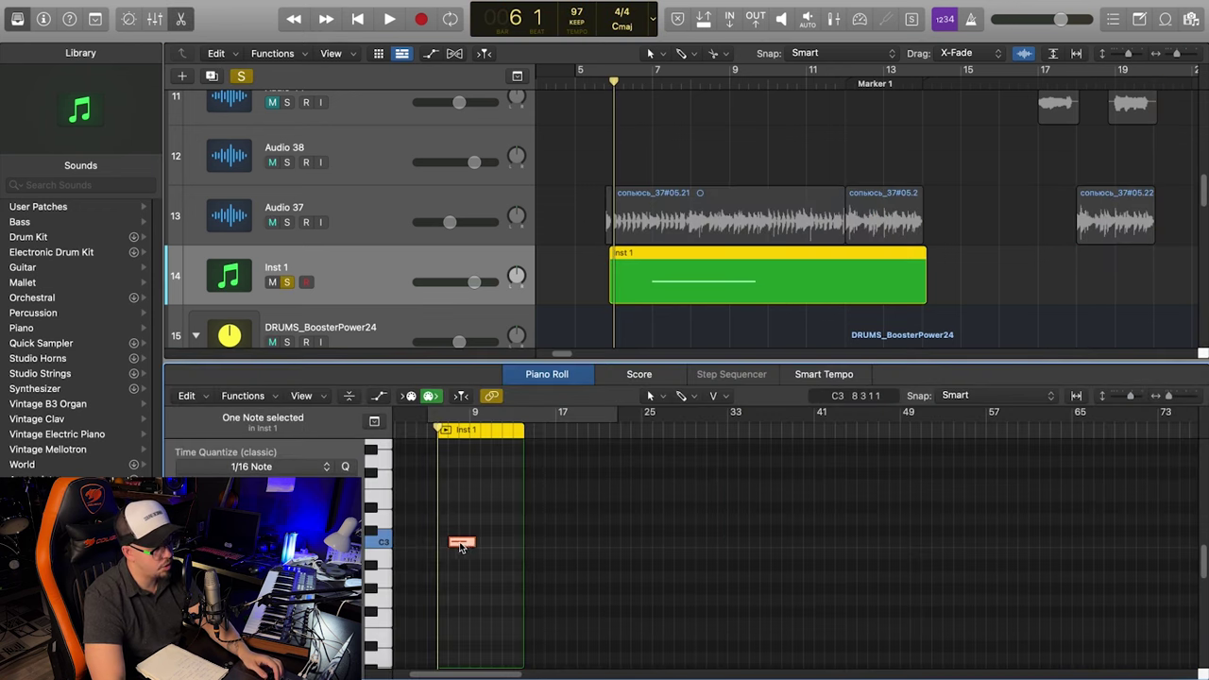
pyautogui.moveTo(461, 545); pyautogui.dragTo(531, 544)
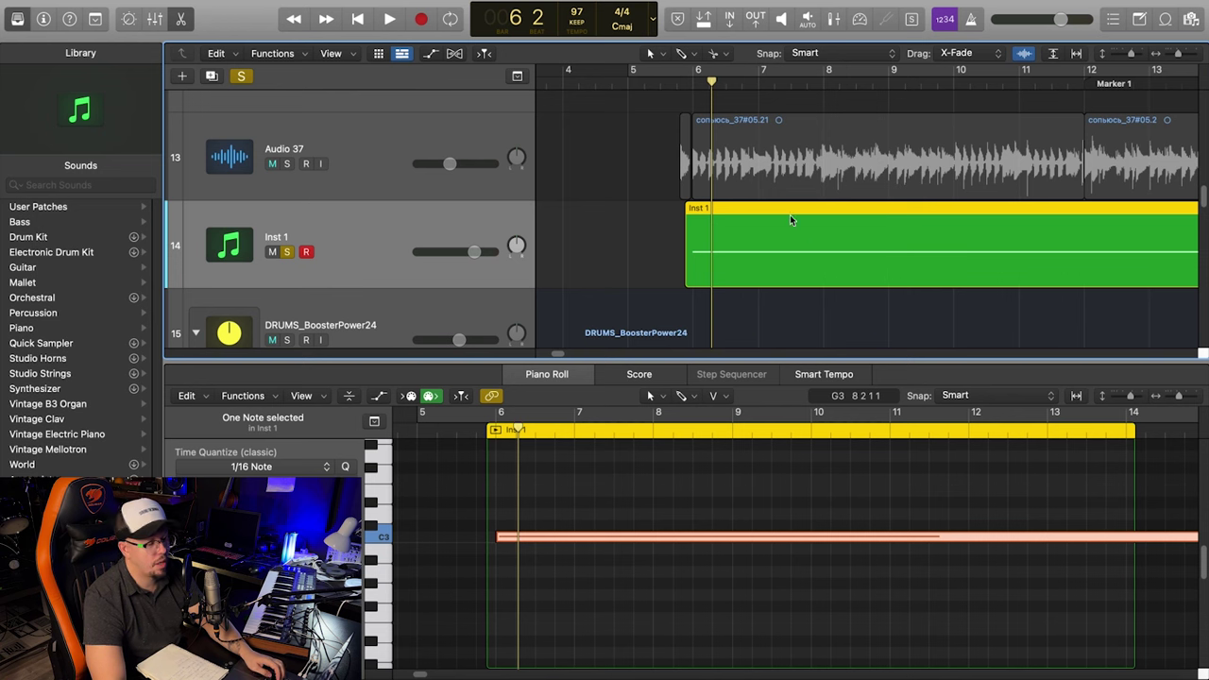
# Review the tools assignable to the third tool slot, keeping the Scissors Tool
pyautogui.keyDown('ctrl'); pyautogui.click(729, 212); pyautogui.keyUp('ctrl')
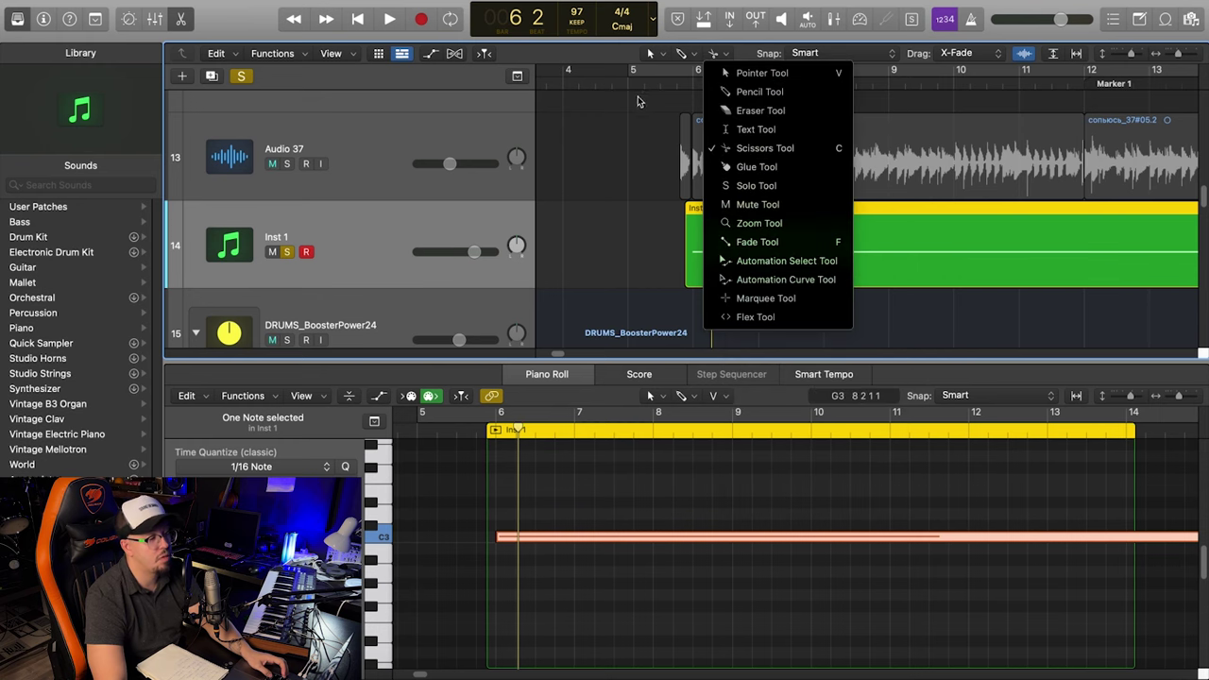
pyautogui.click(666, 82)
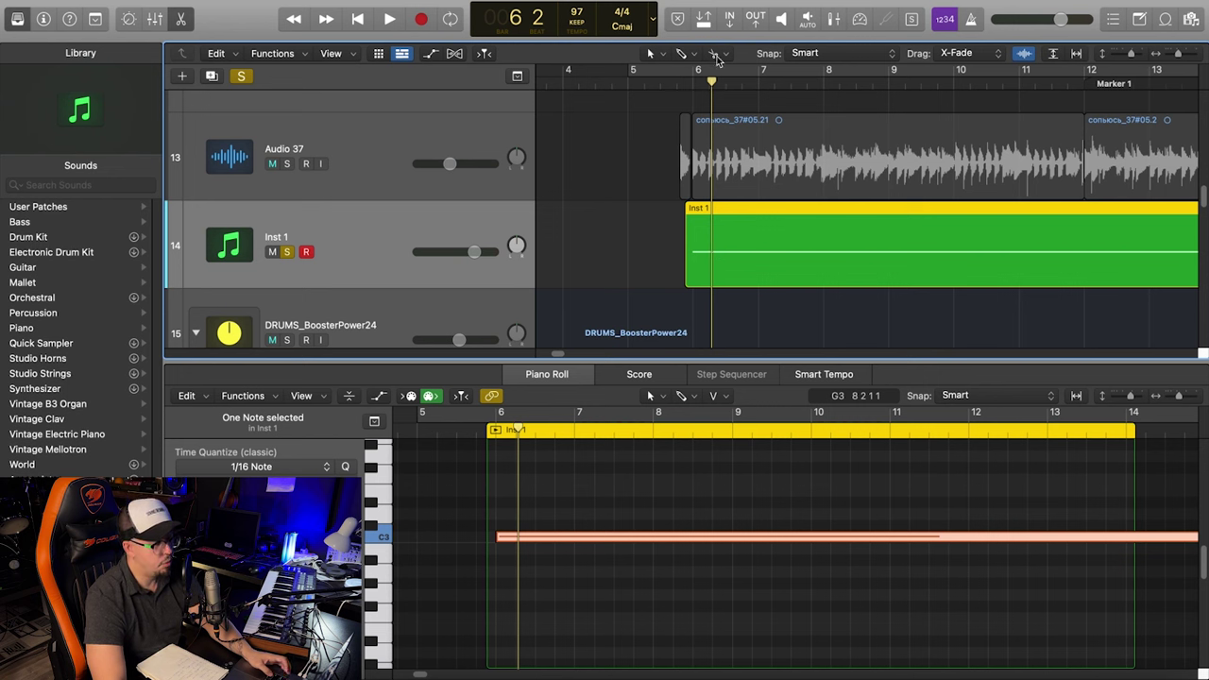
# Bounce the Inst 1 region in place to a new track named Inst 1_bip, leaving the source and keeping Normalize on
pyautogui.rightClick(734, 208)
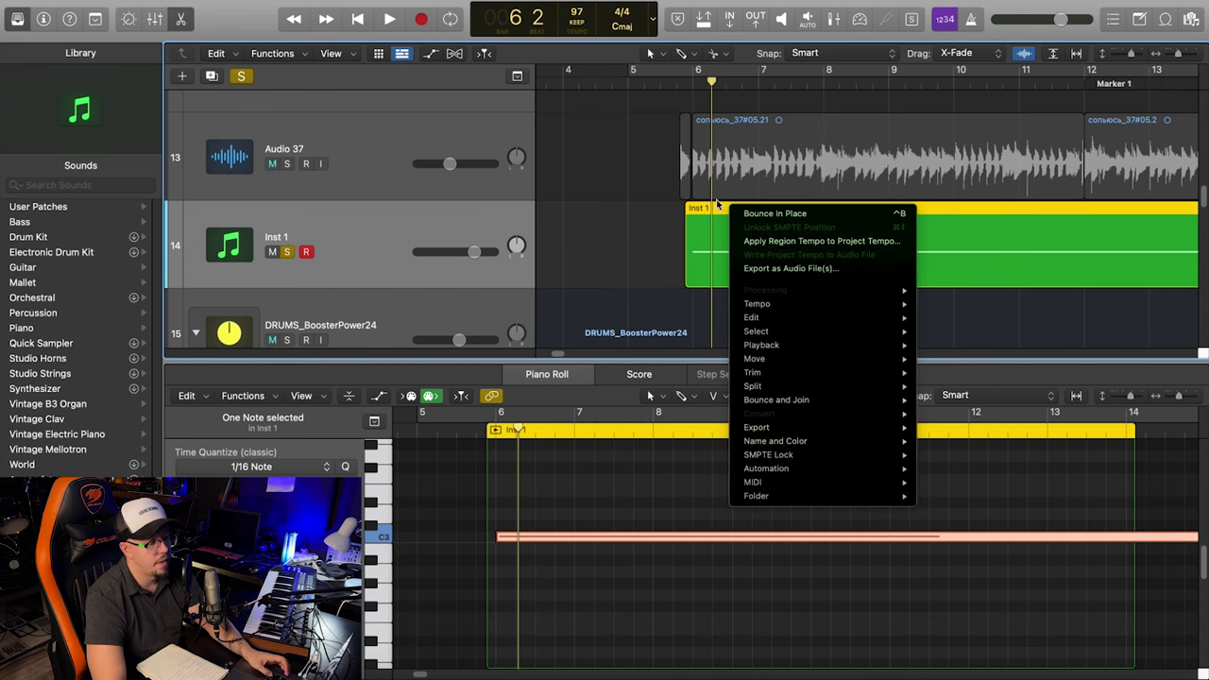
pyautogui.click(778, 215)
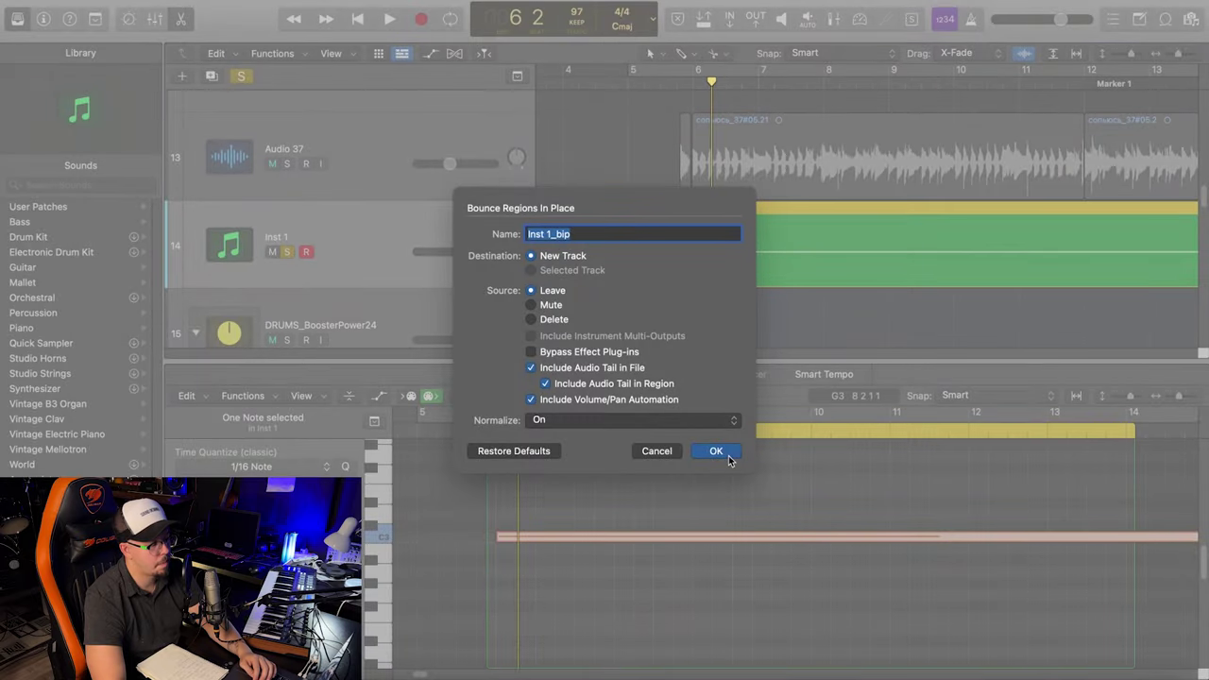
pyautogui.click(716, 451)
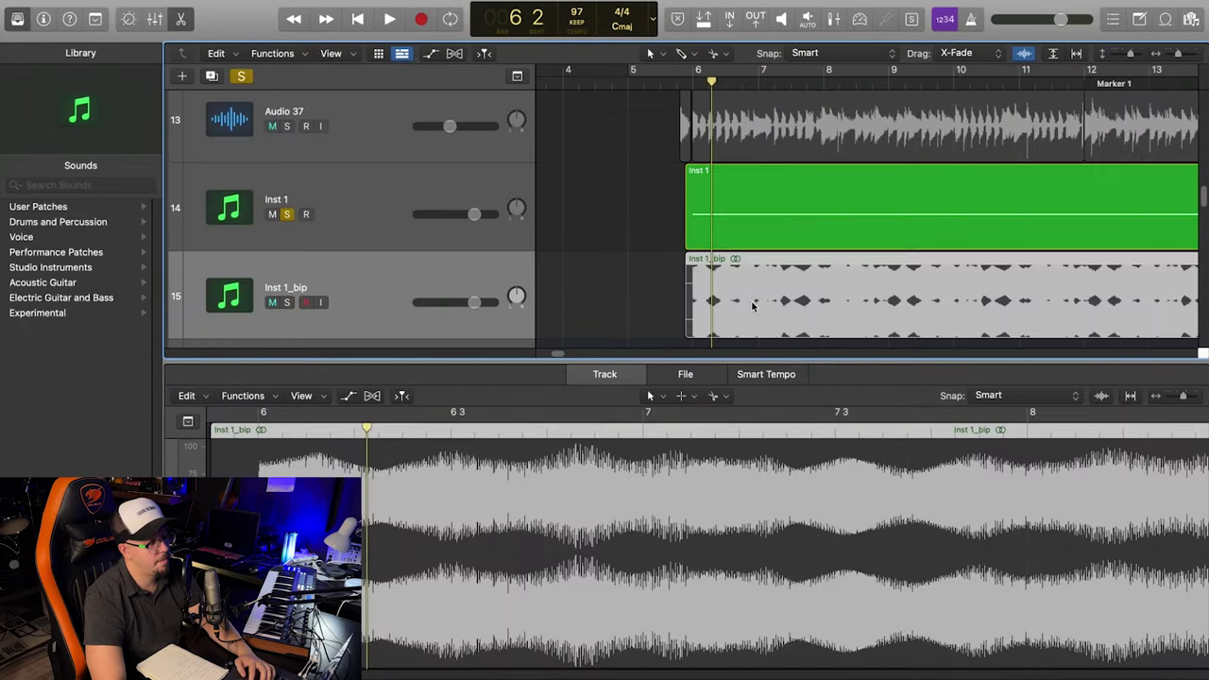
# Unsolo the Inst 1 track and solo the bounced Inst 1_bip track instead
pyautogui.press('super+Left')
pyautogui.press('super+Left')
pyautogui.press('super+Left')
pyautogui.scroll(-3, 563, 251)
pyautogui.click(287, 163)
pyautogui.click(287, 251)
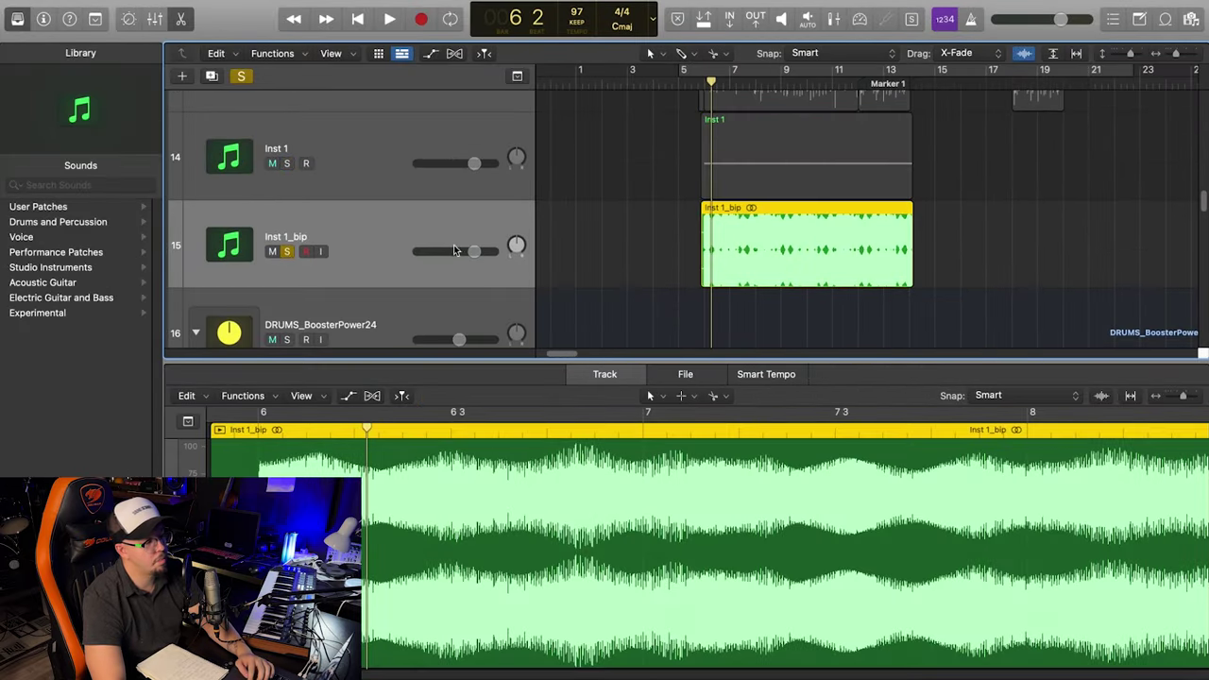
# Trim the start of the Inst 1_bip region to bar 6 and add a fade-in ending just past bar 7
pyautogui.press('super+Right')
pyautogui.press('super+Right')
pyautogui.press('super+Right')
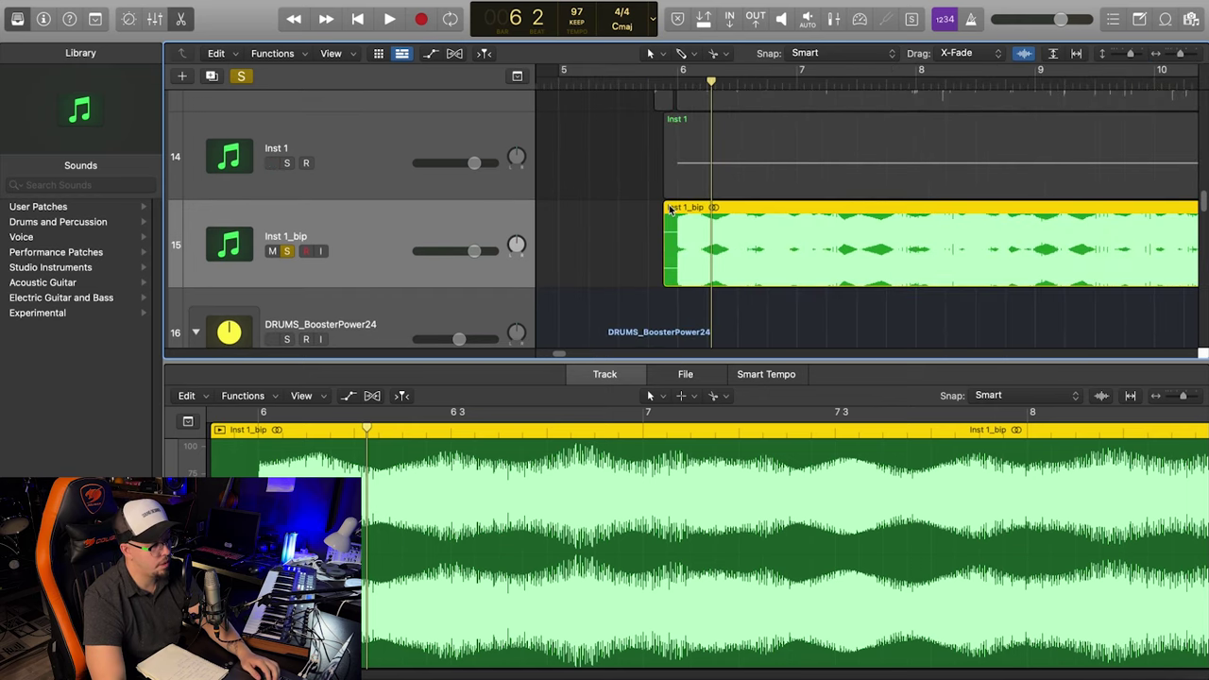
pyautogui.press('super+Right')
pyautogui.press('super+Right')
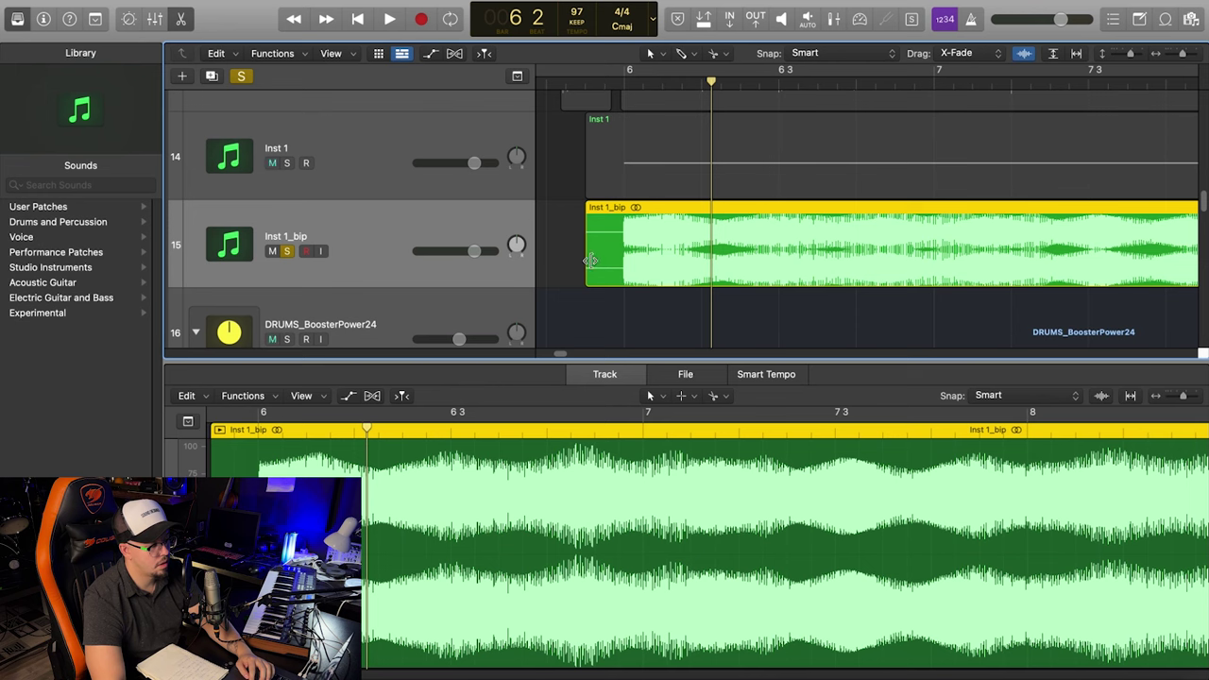
pyautogui.moveTo(590, 259); pyautogui.dragTo(960, 208)
pyautogui.press('super+Left')
pyautogui.press('super+Left')
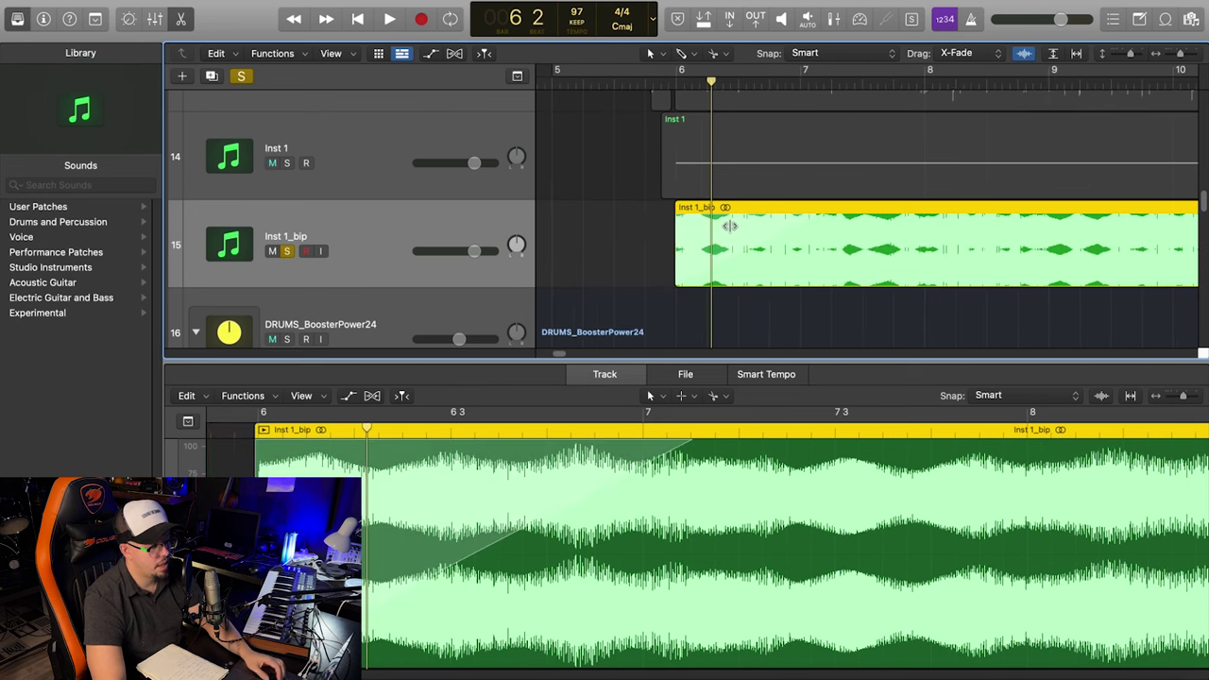
# Change the Inst 1_bip fade-in to Speed Up and play the region from bar 5 beat 4 to audition it
pyautogui.rightClick(744, 226)
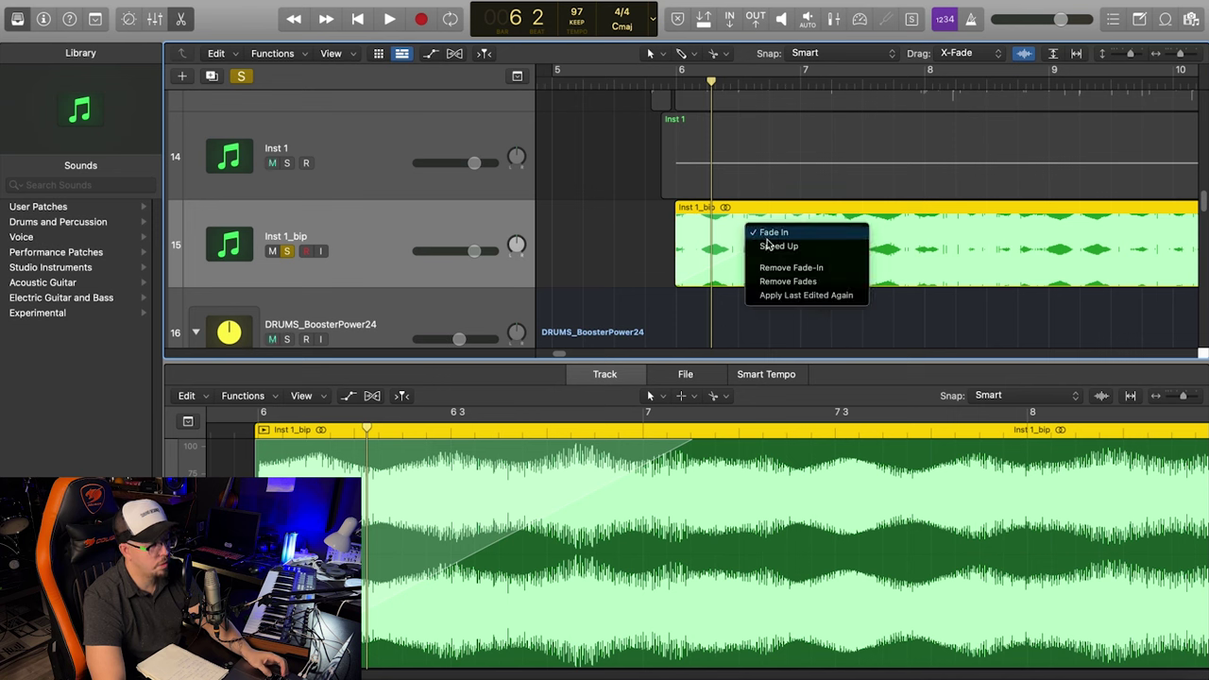
pyautogui.click(774, 249)
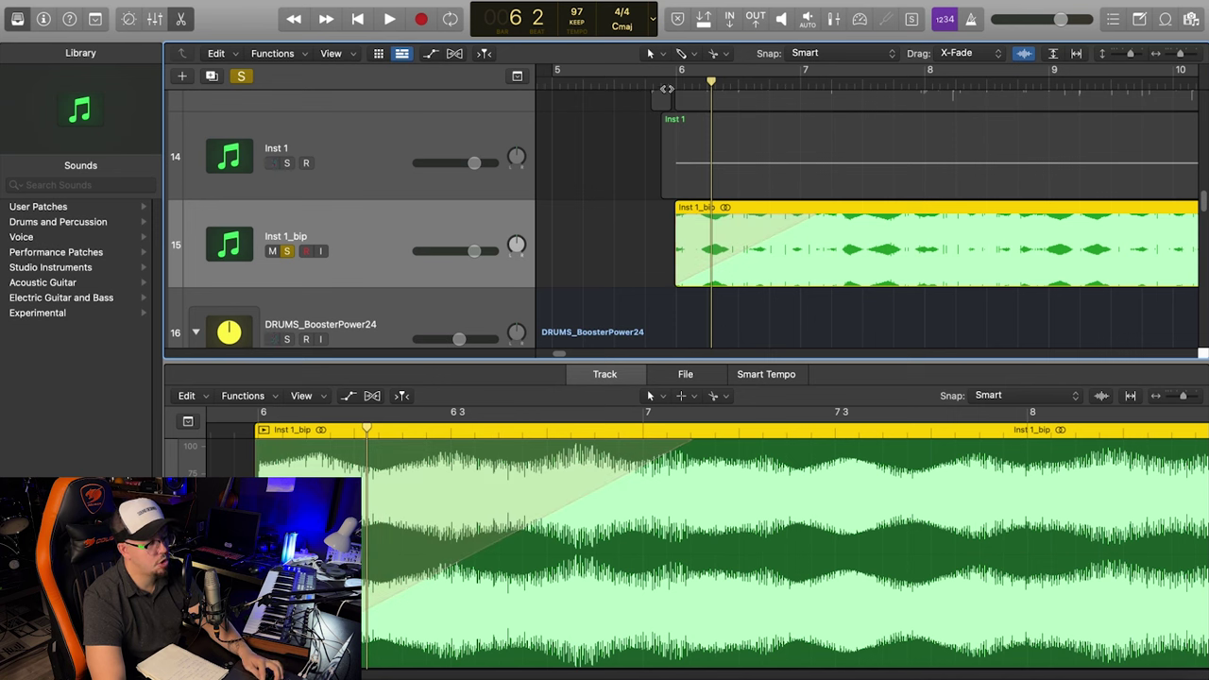
pyautogui.click(666, 88)
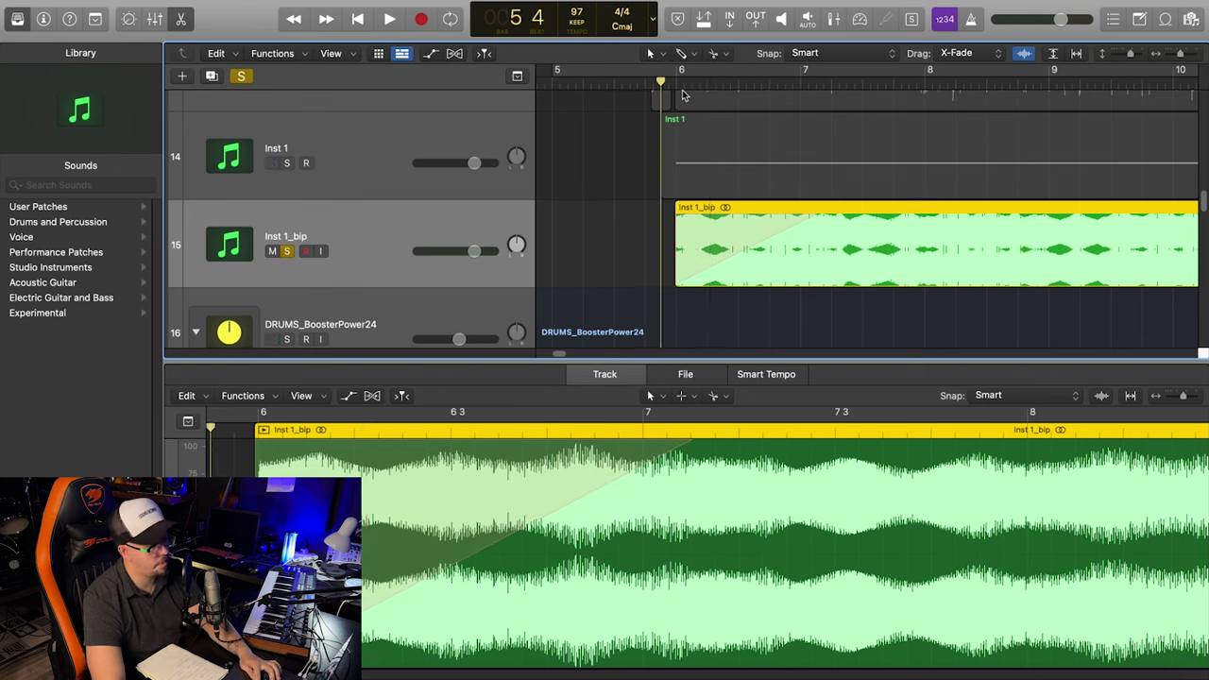
pyautogui.press('space')
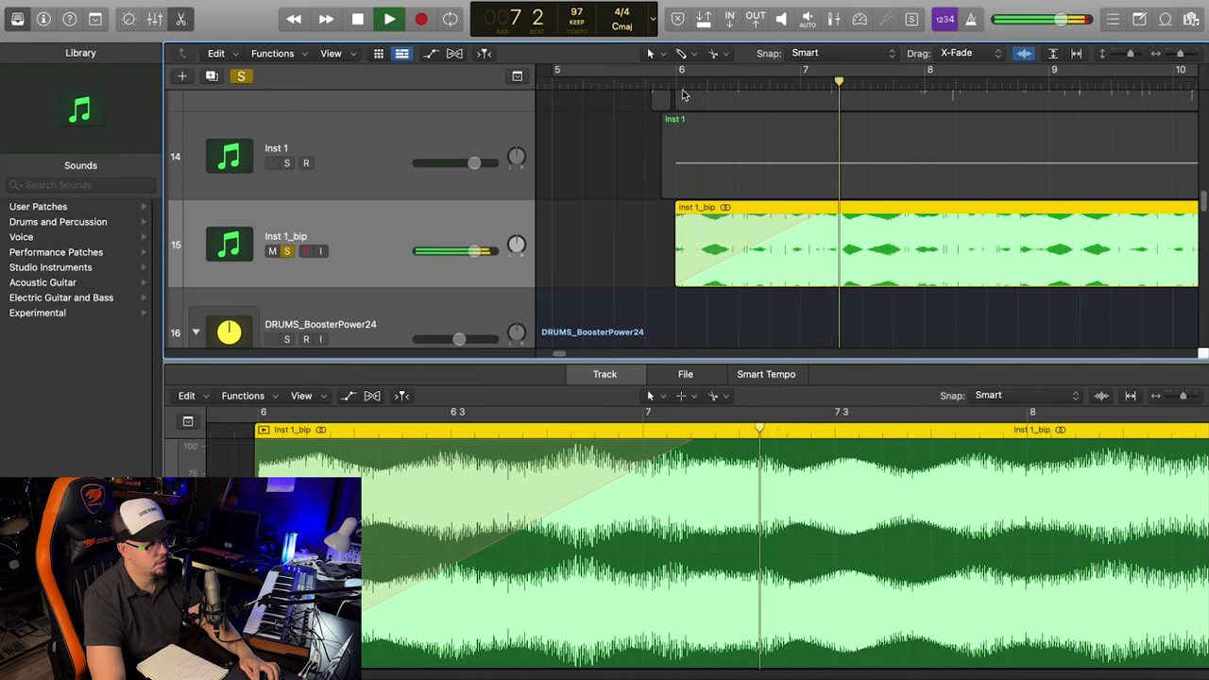
pyautogui.press('super+Left')
pyautogui.press('super+Left')
pyautogui.press('super+Left')
pyautogui.press('super+Right')
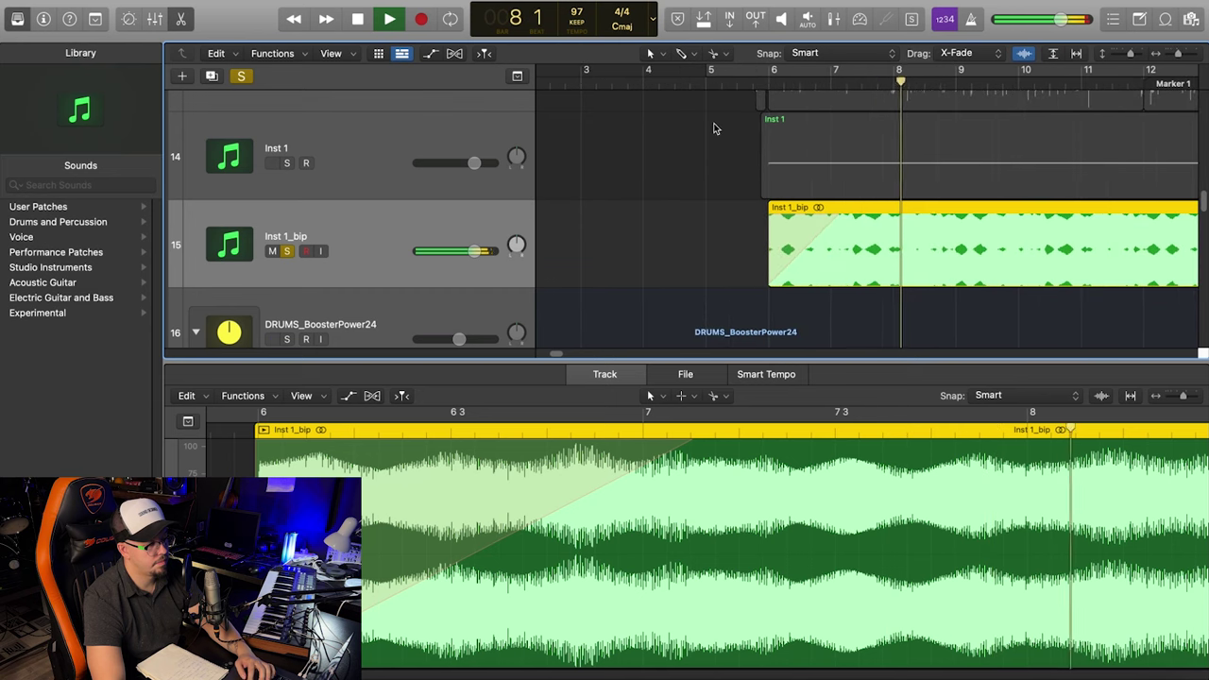
pyautogui.press('super+Left')
pyautogui.press('space')
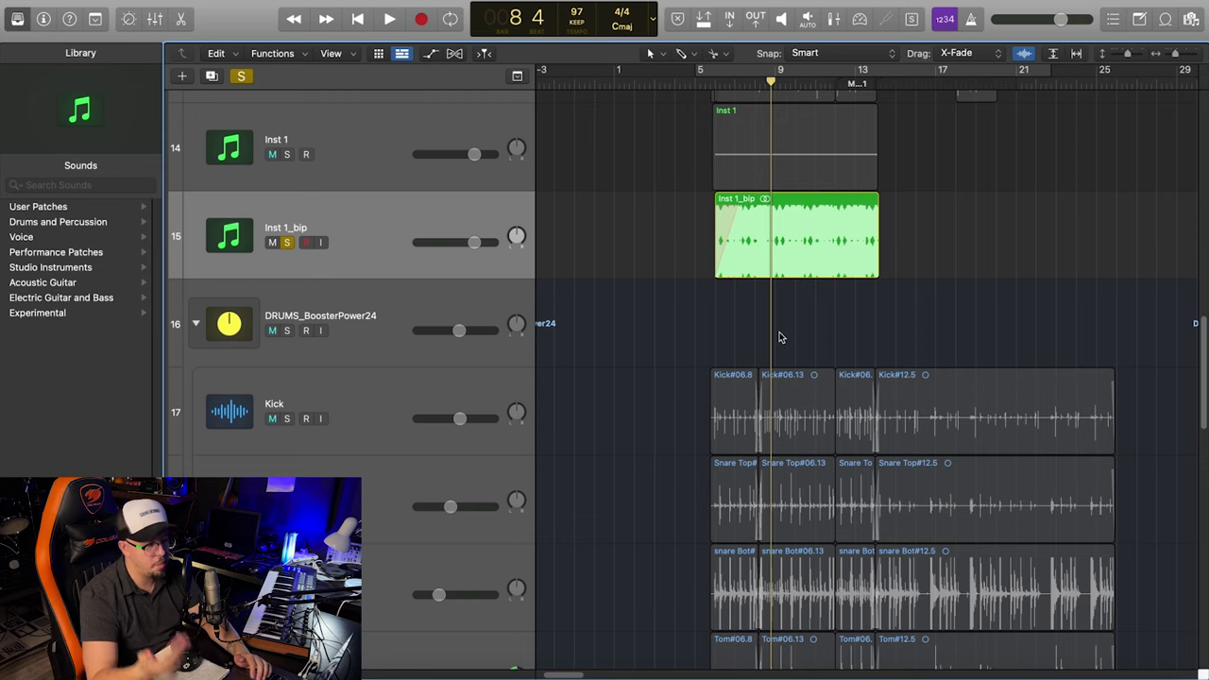
# Enable "Show Track or Bar number while scrolling" in the Tracks display preferences and close the preferences
pyautogui.hscroll(-5, 740, 276)
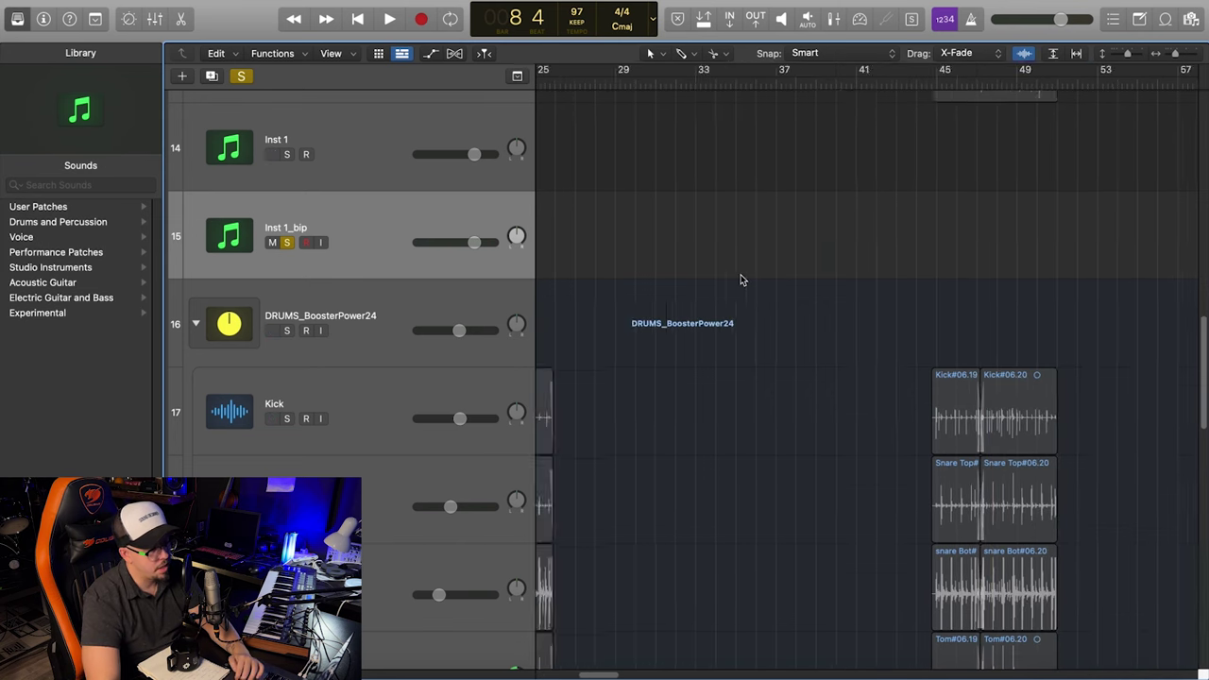
pyautogui.hscroll(10, 727, 272)
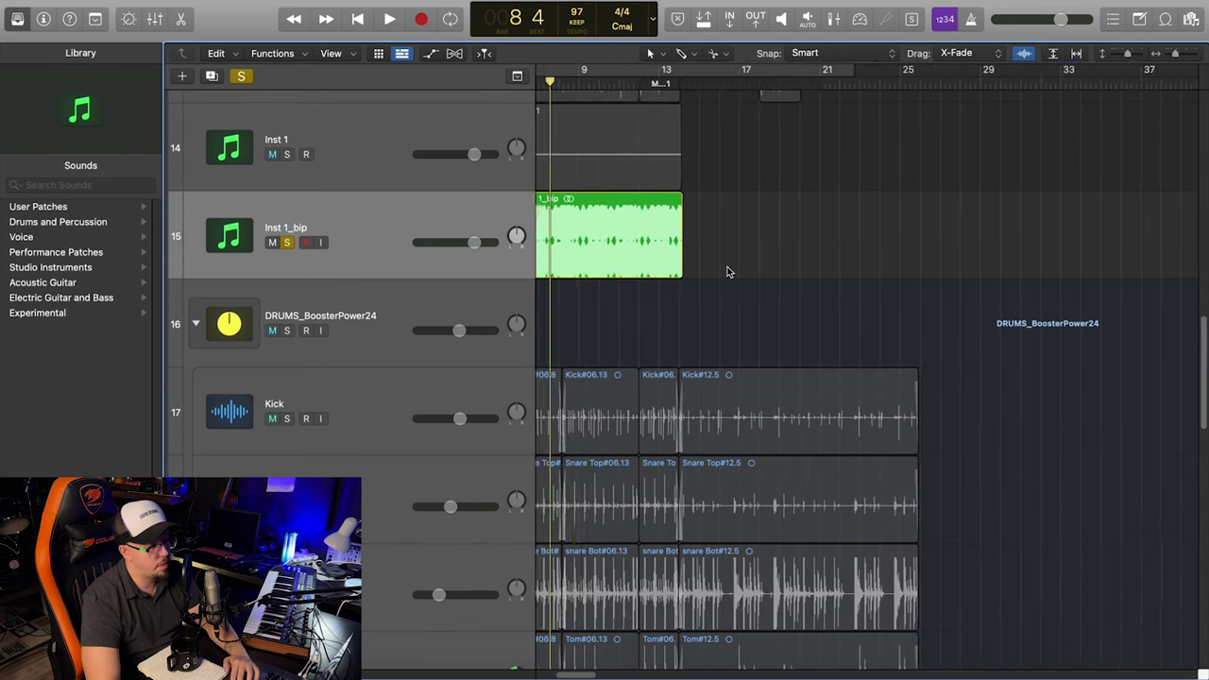
pyautogui.hscroll(-10, 632, 317)
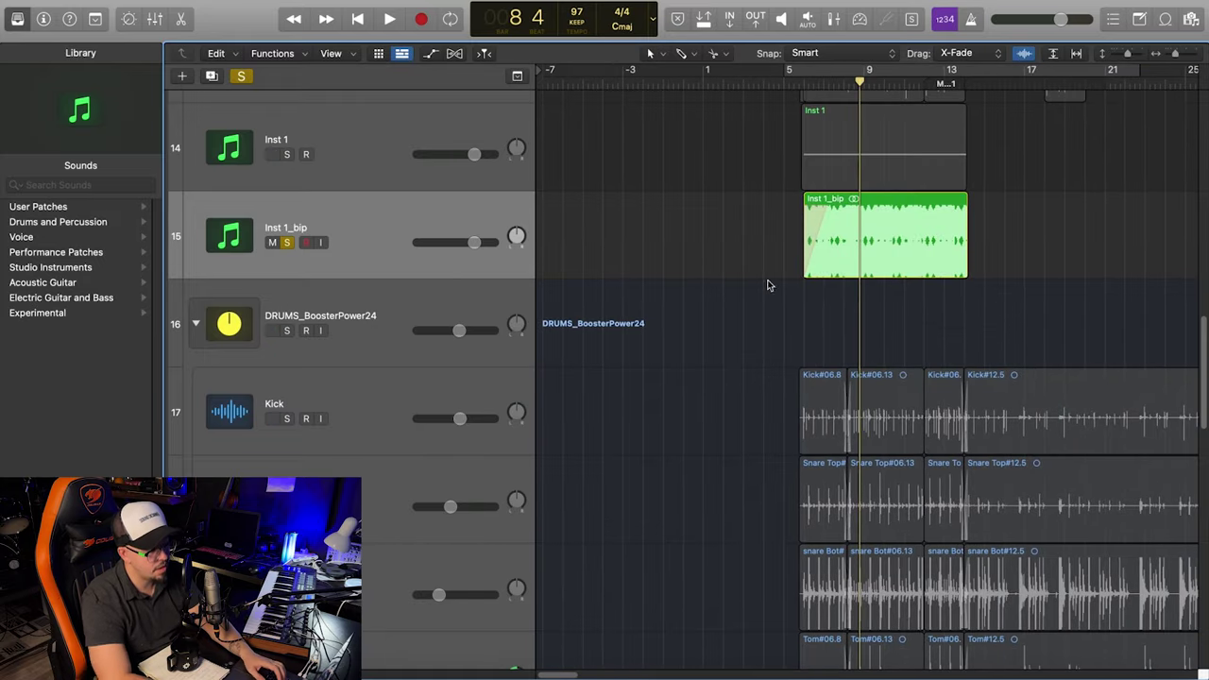
pyautogui.press('super+comma')
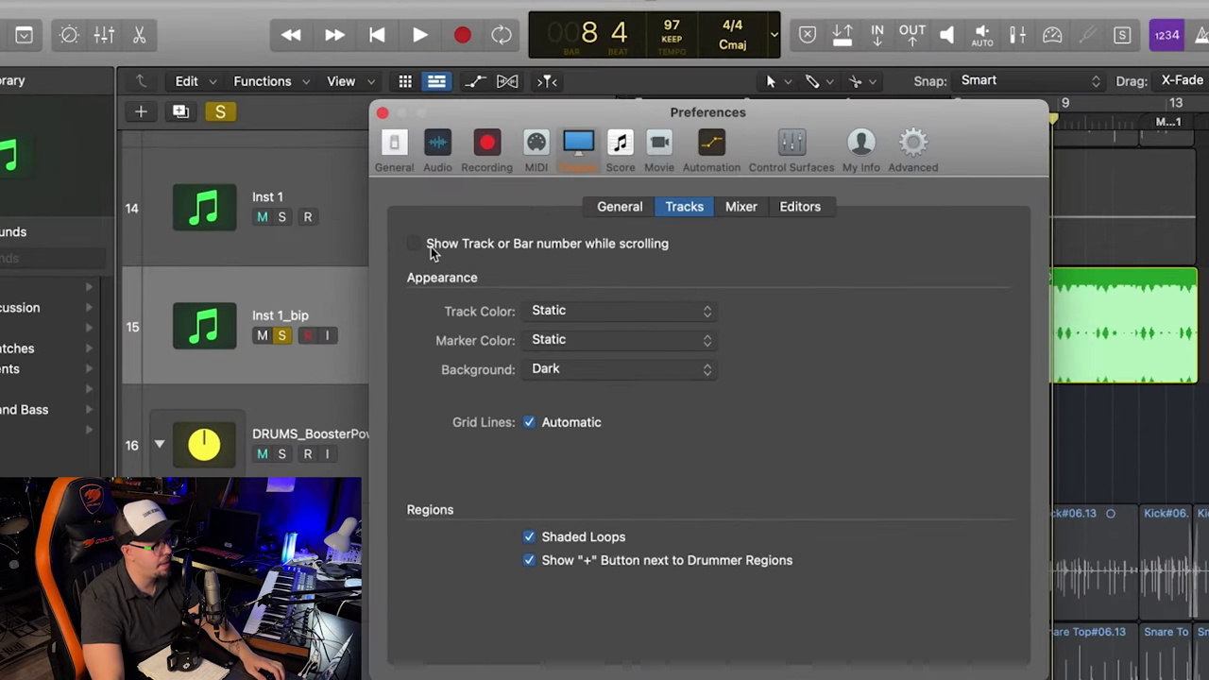
pyautogui.click(616, 210)
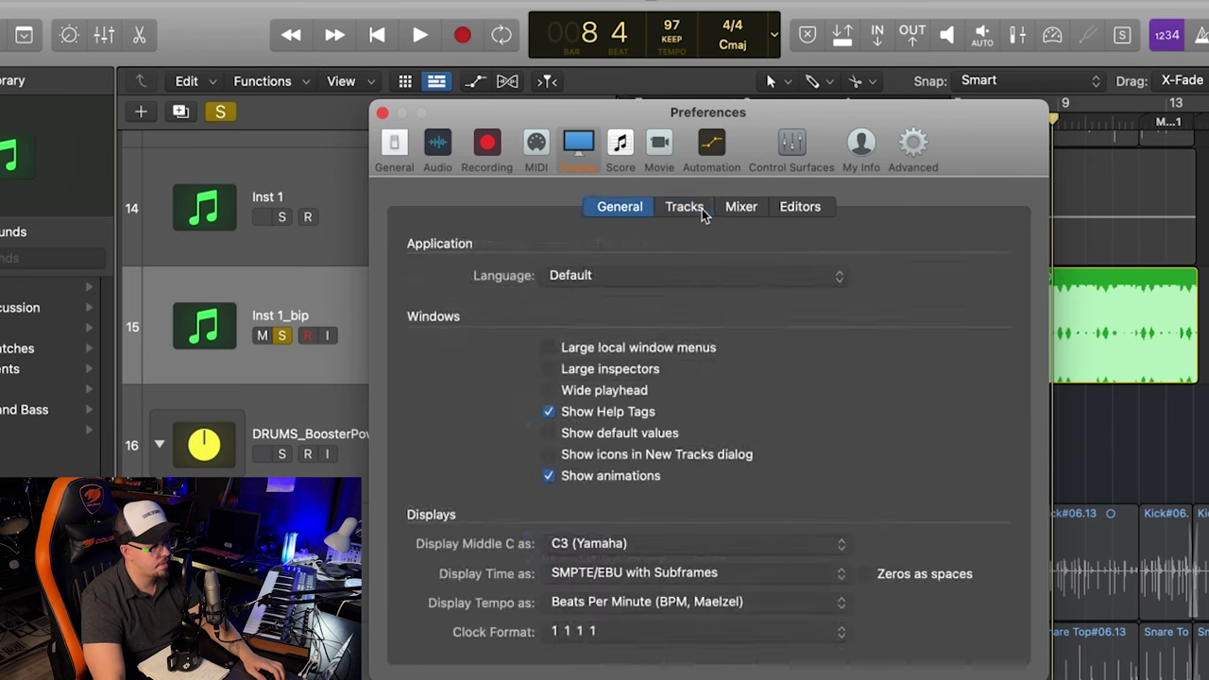
pyautogui.click(699, 208)
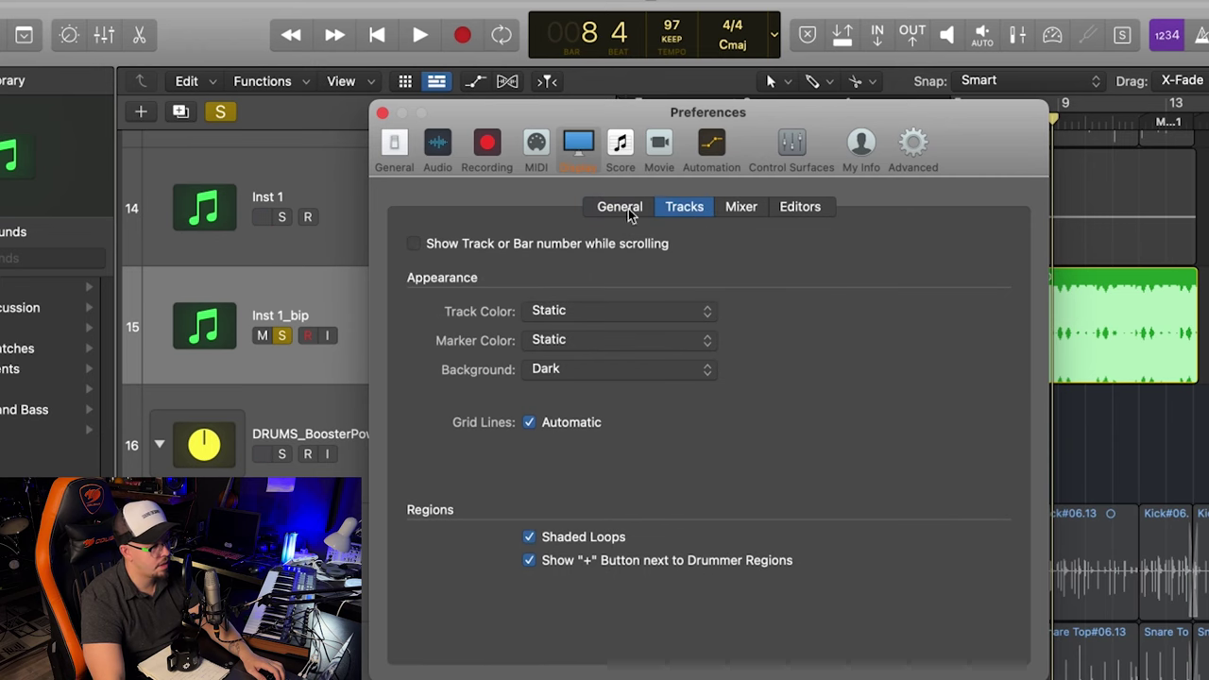
pyautogui.click(416, 243)
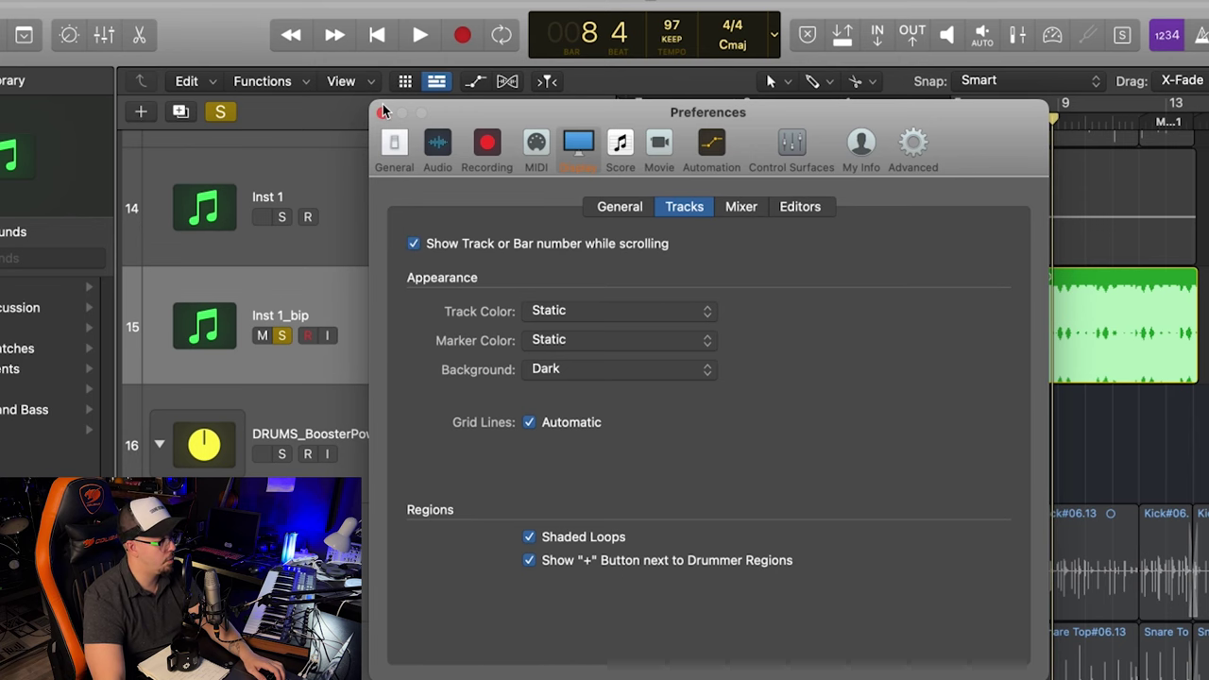
pyautogui.click(382, 111)
# Examine the bar and track number overlay while moving through the arrangement in both directions
pyautogui.hscroll(5, 763, 275)
pyautogui.scroll(-5, 952, 470)
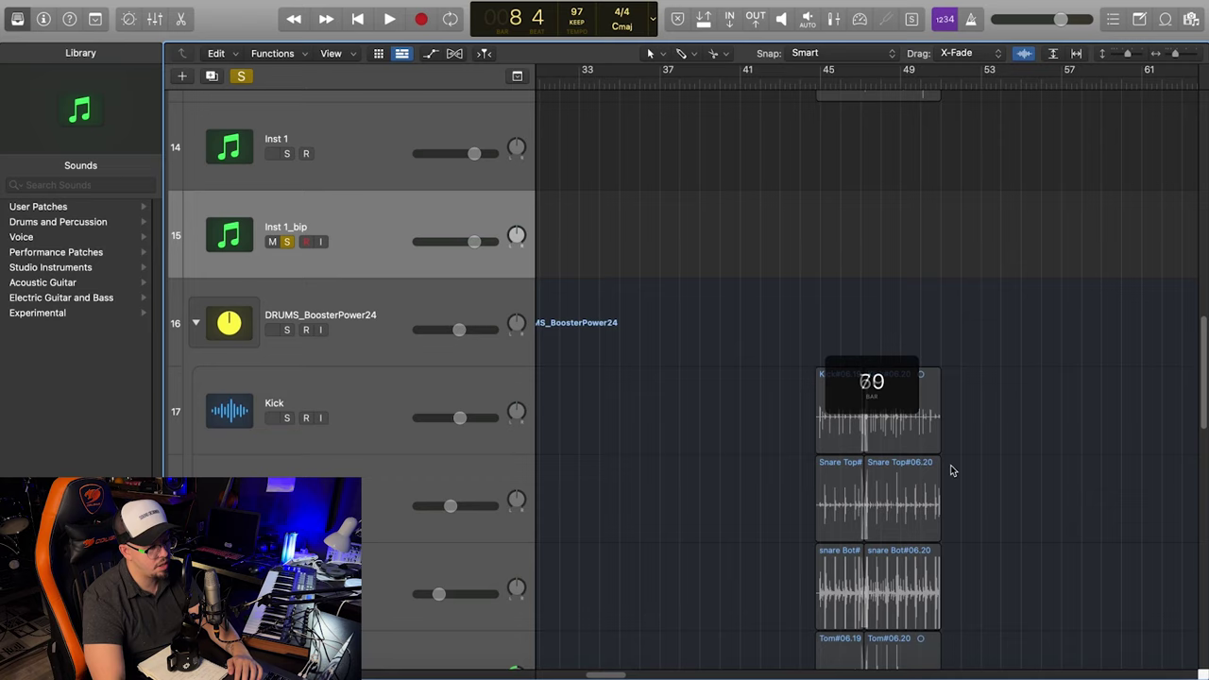
pyautogui.hscroll(-5, 951, 471)
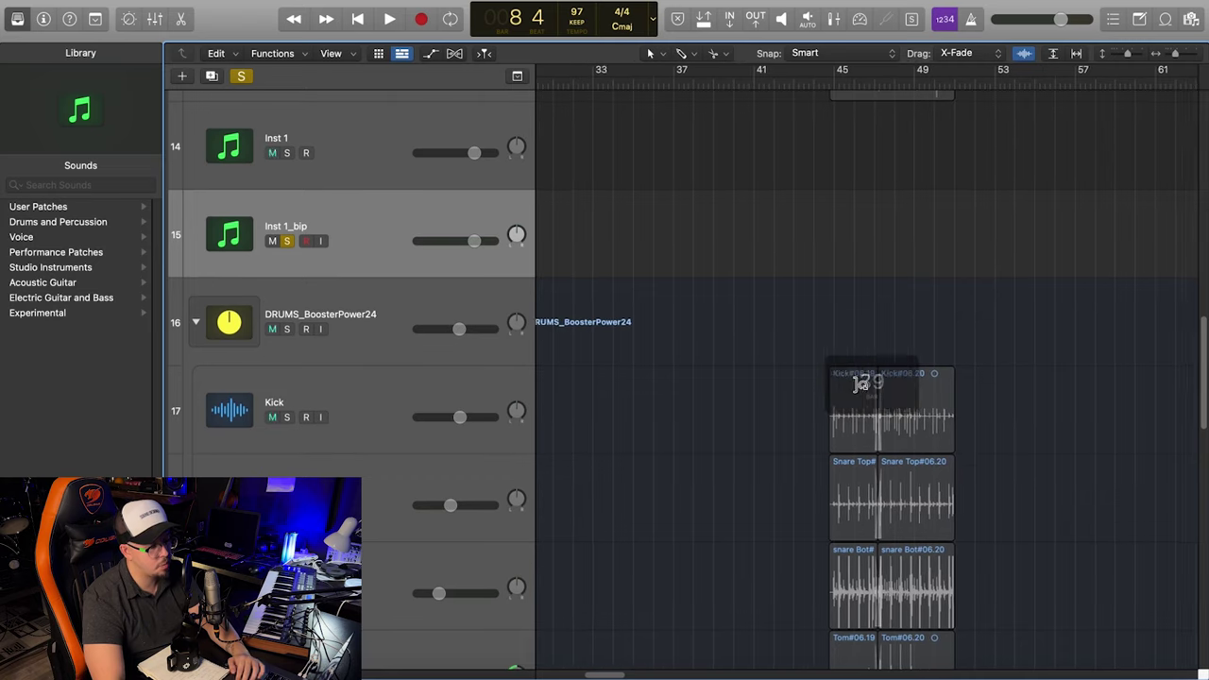
pyautogui.hscroll(-10, 845, 349)
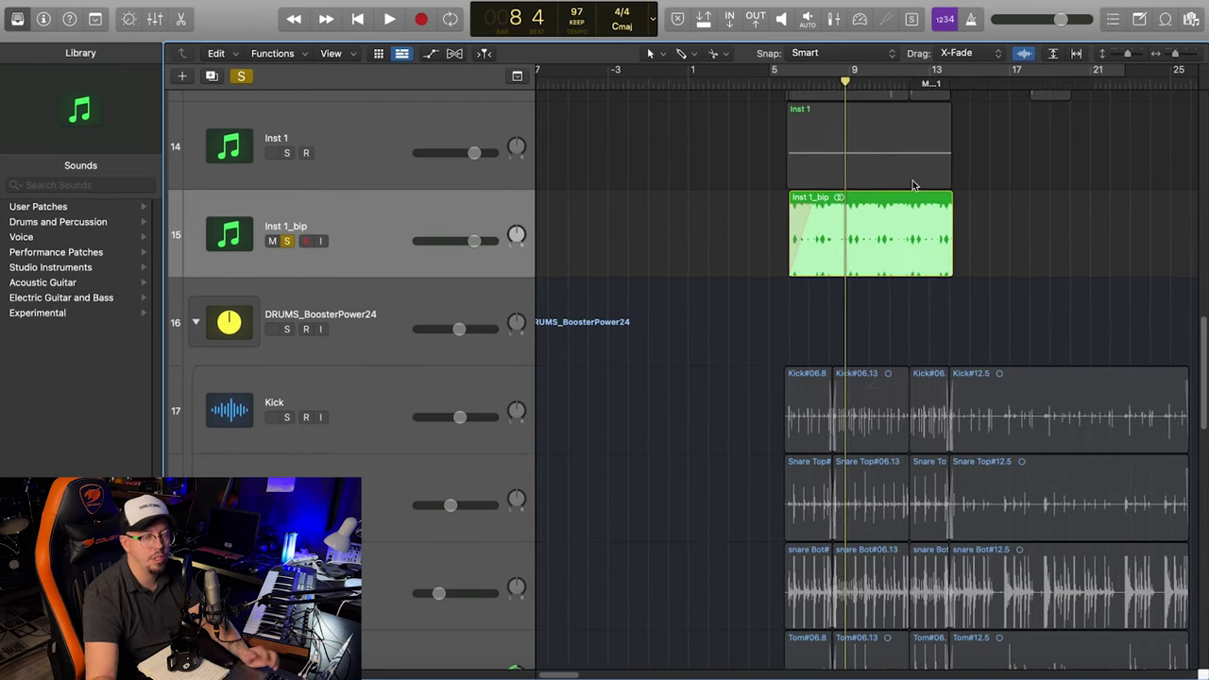
pyautogui.hscroll(3, 912, 183)
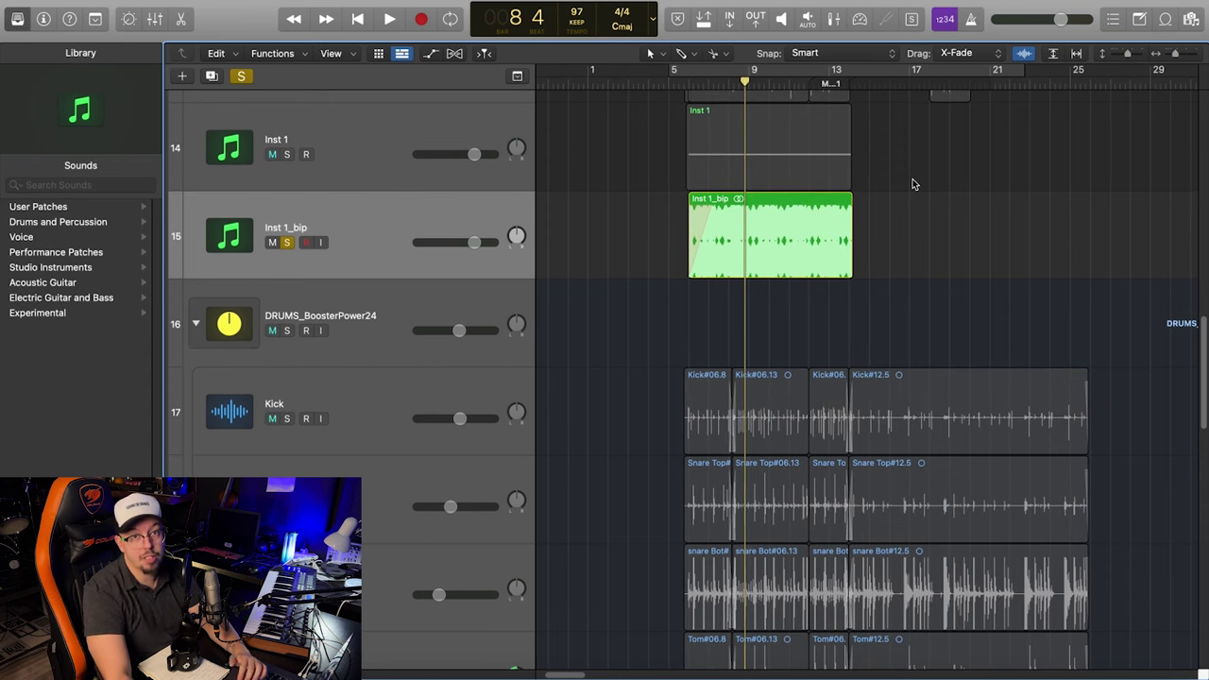
pyautogui.hscroll(5, 912, 184)
pyautogui.moveTo(895, 195); pyautogui.dragTo(720, 87)
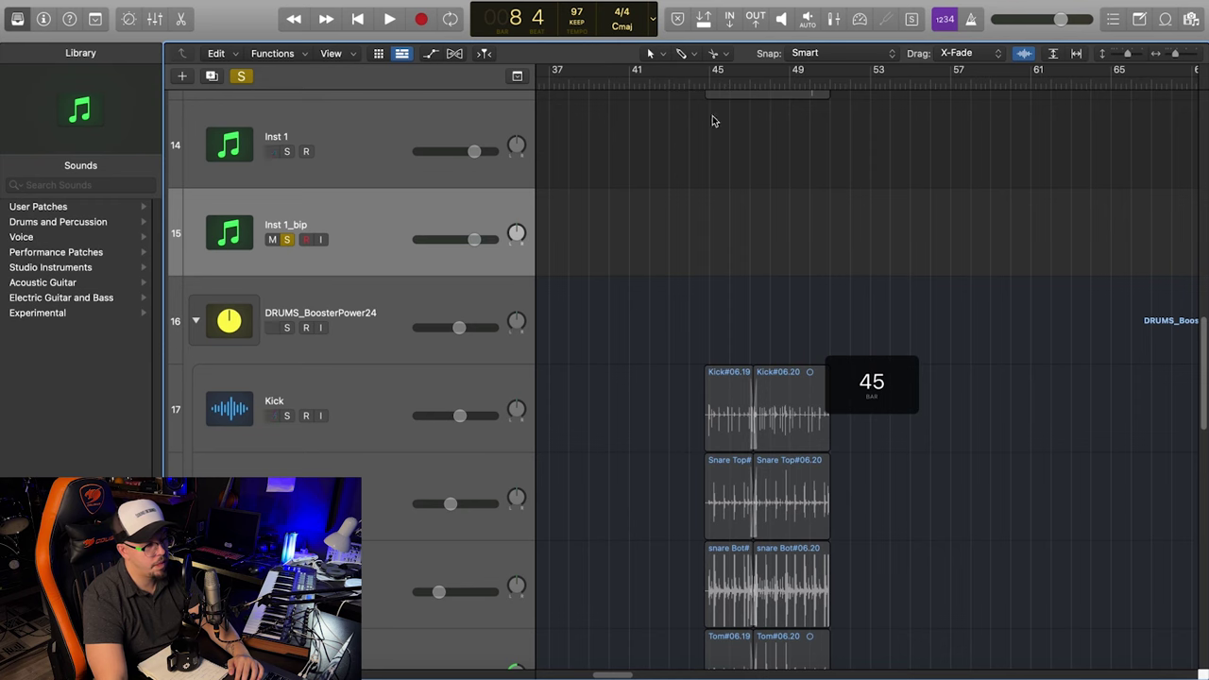
pyautogui.moveTo(718, 337); pyautogui.dragTo(700, 235)
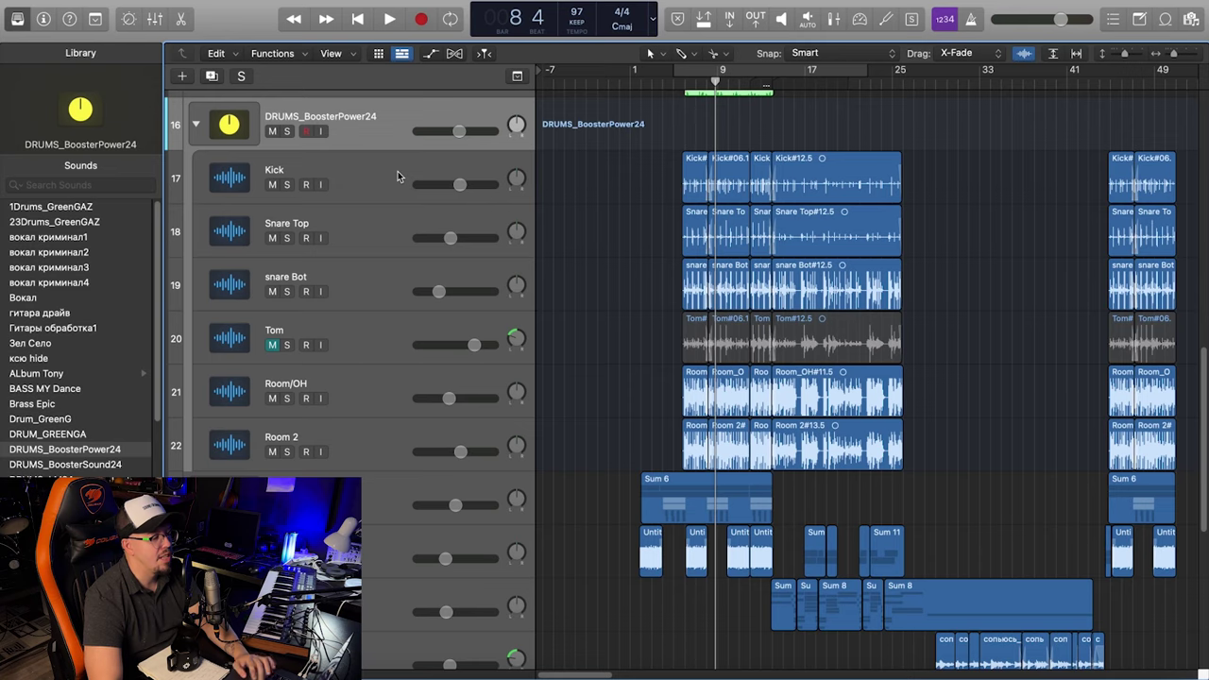
# Color the regions on all drum tracks from Kick through Room 2 bright red
pyautogui.press('super+Left')
pyautogui.click(409, 167)
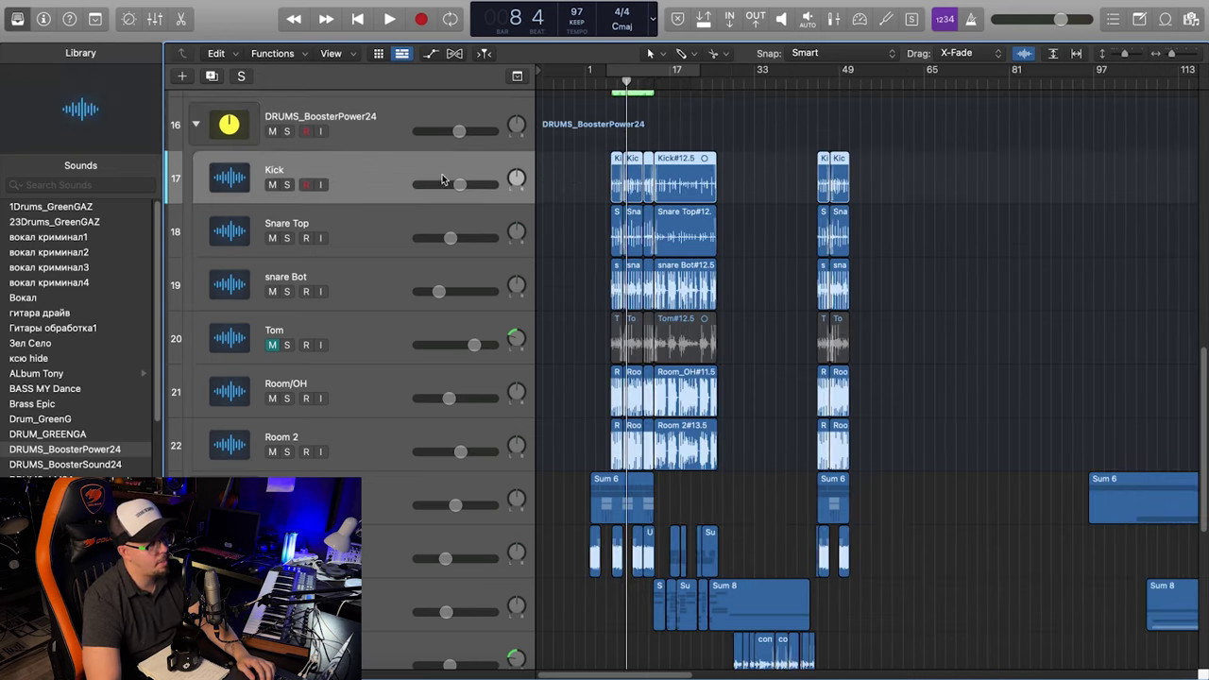
pyautogui.scroll(3, 478, 458)
pyautogui.scroll(10, 814, 334)
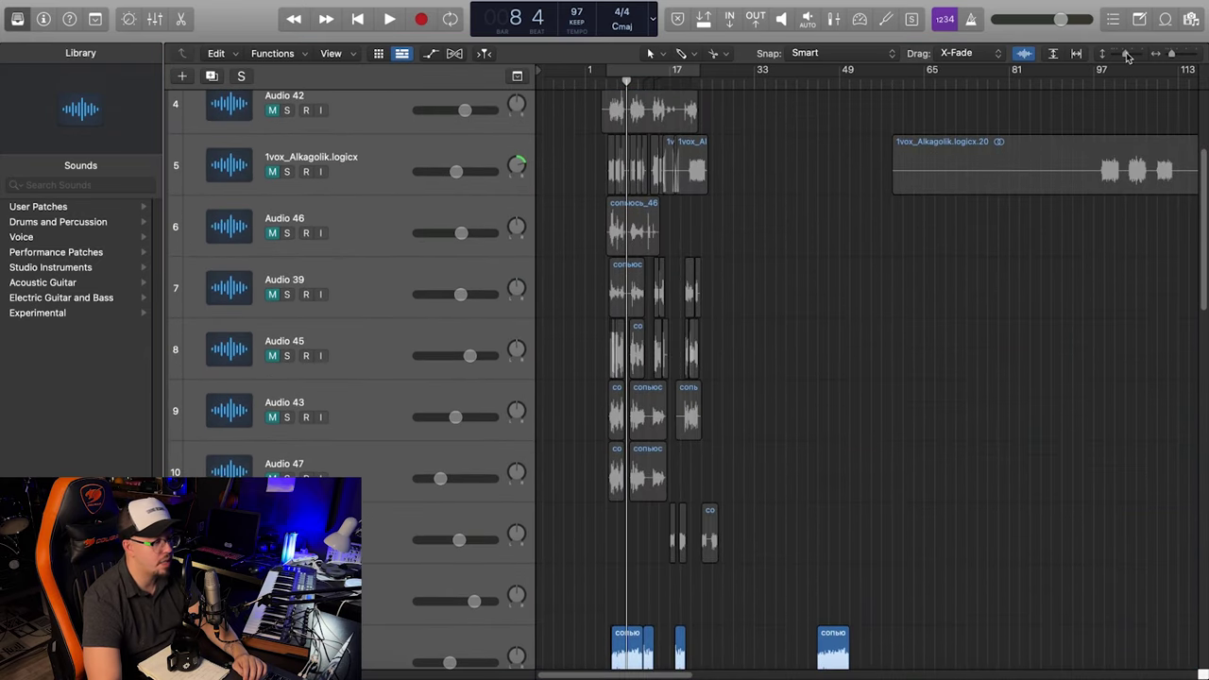
pyautogui.scroll(-3, 876, 308)
pyautogui.moveTo(1128, 55); pyautogui.dragTo(1113, 57)
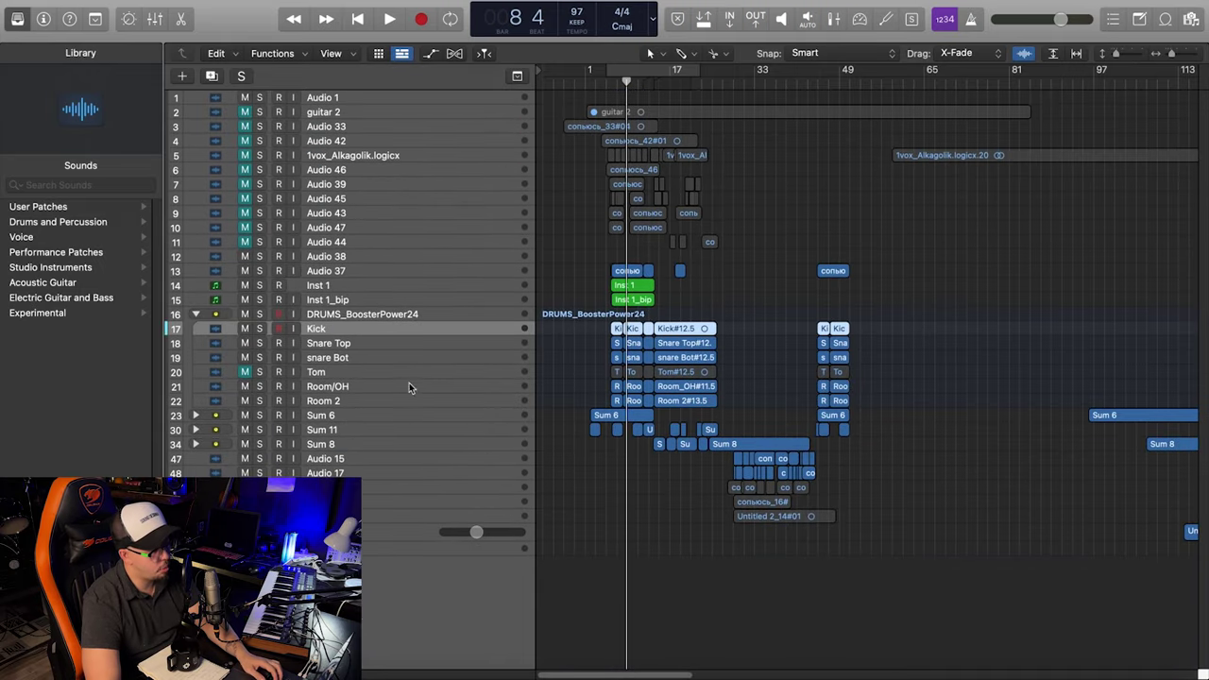
pyautogui.keyDown('shift'); pyautogui.click(381, 400); pyautogui.keyUp('shift')
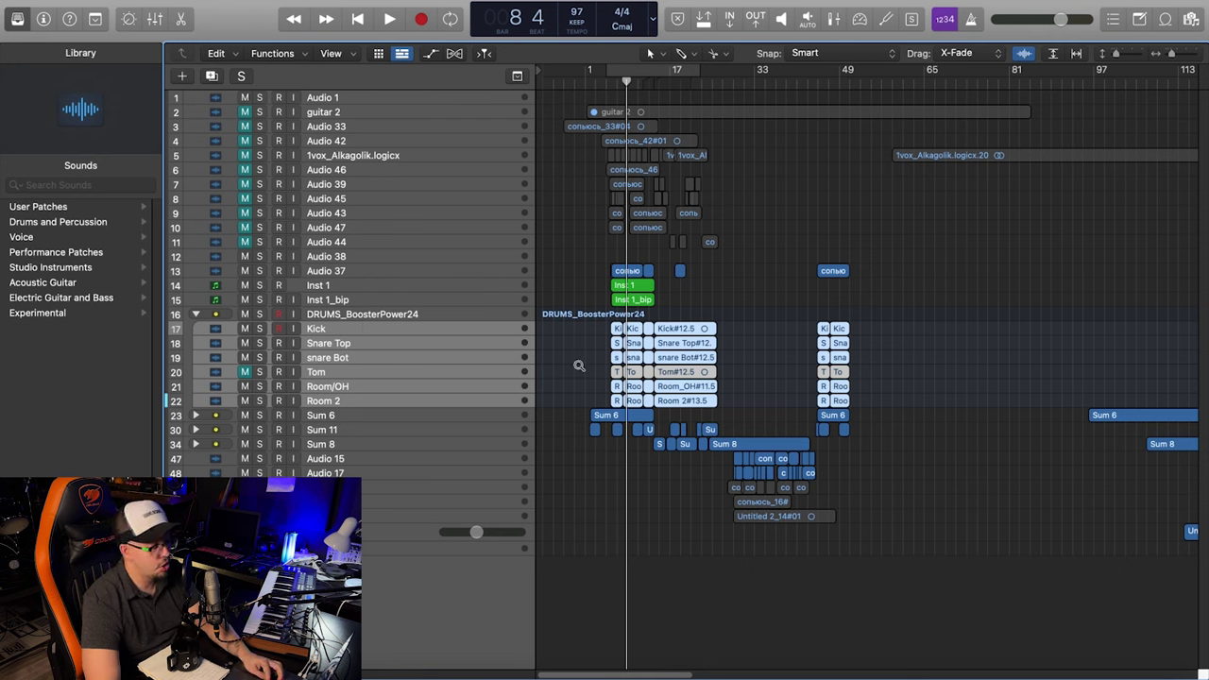
pyautogui.hotkey('alt', 'c')
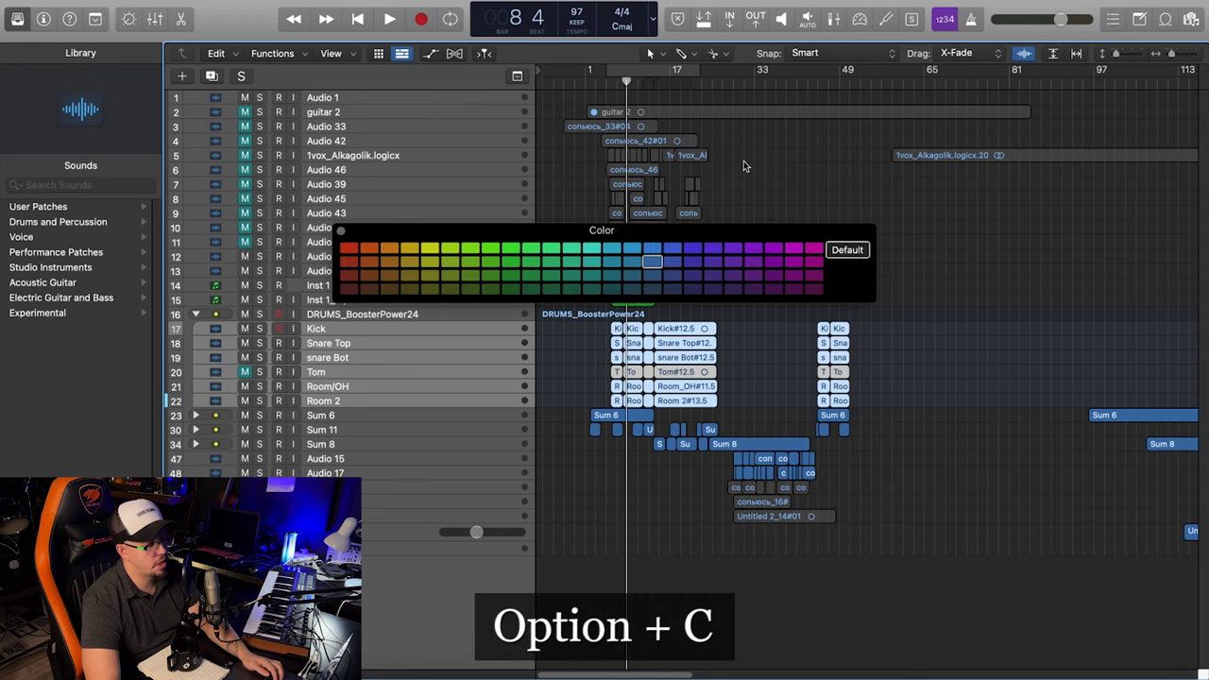
pyautogui.click(348, 249)
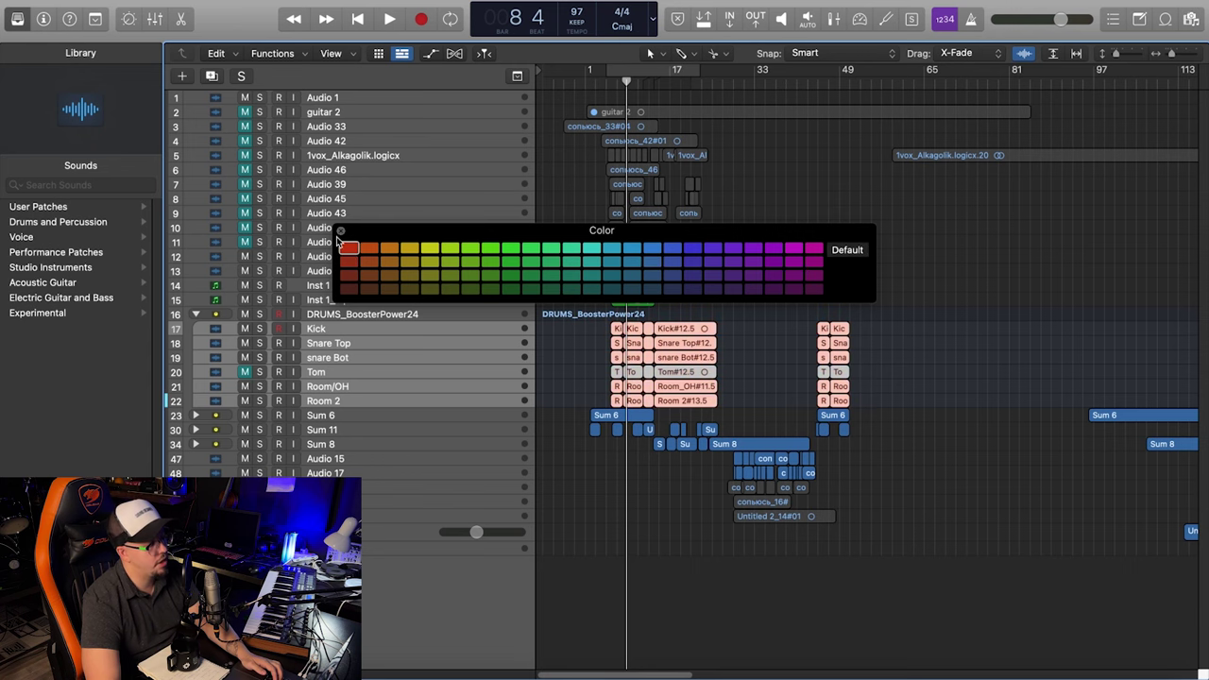
pyautogui.click(341, 232)
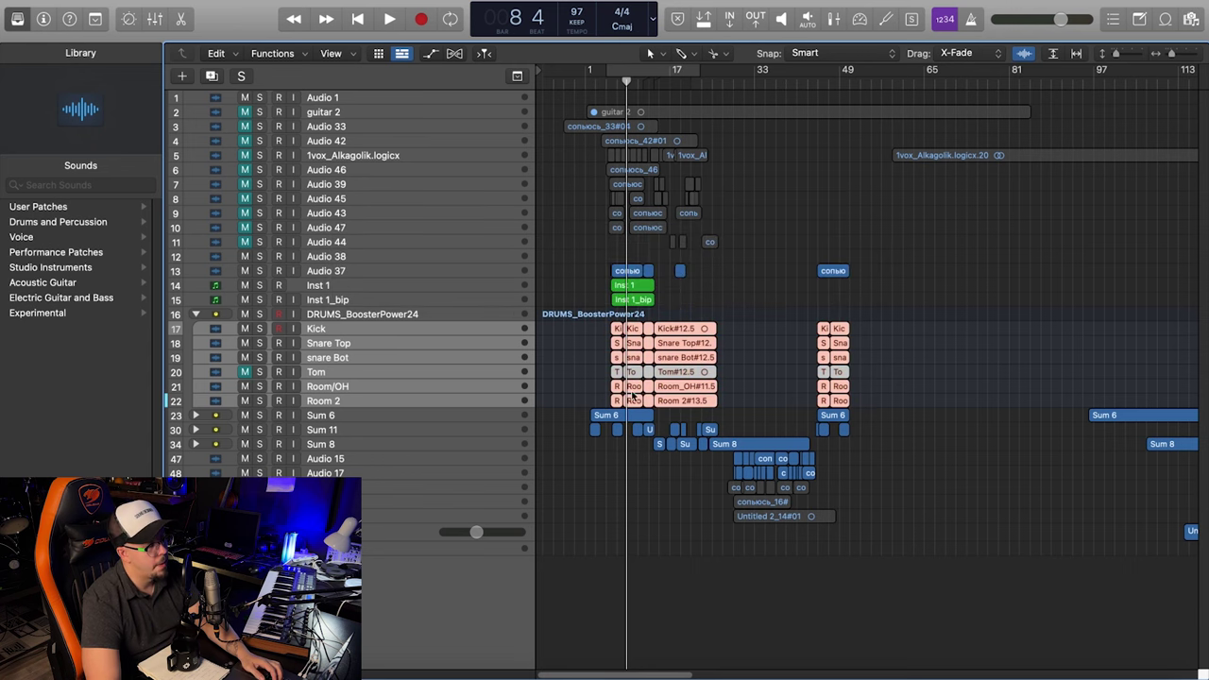
# Enlarge the track heights and stop the playback of the soloed Inst 1 region in bar 9
pyautogui.click(1123, 54)
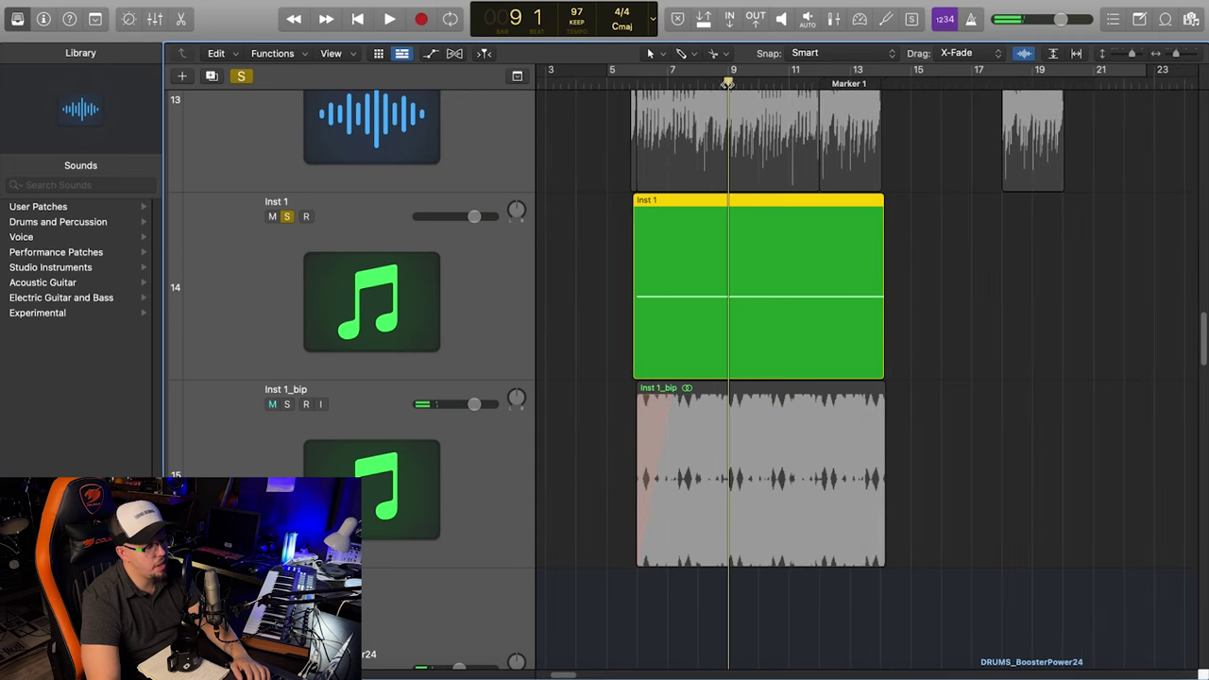
pyautogui.press('space')
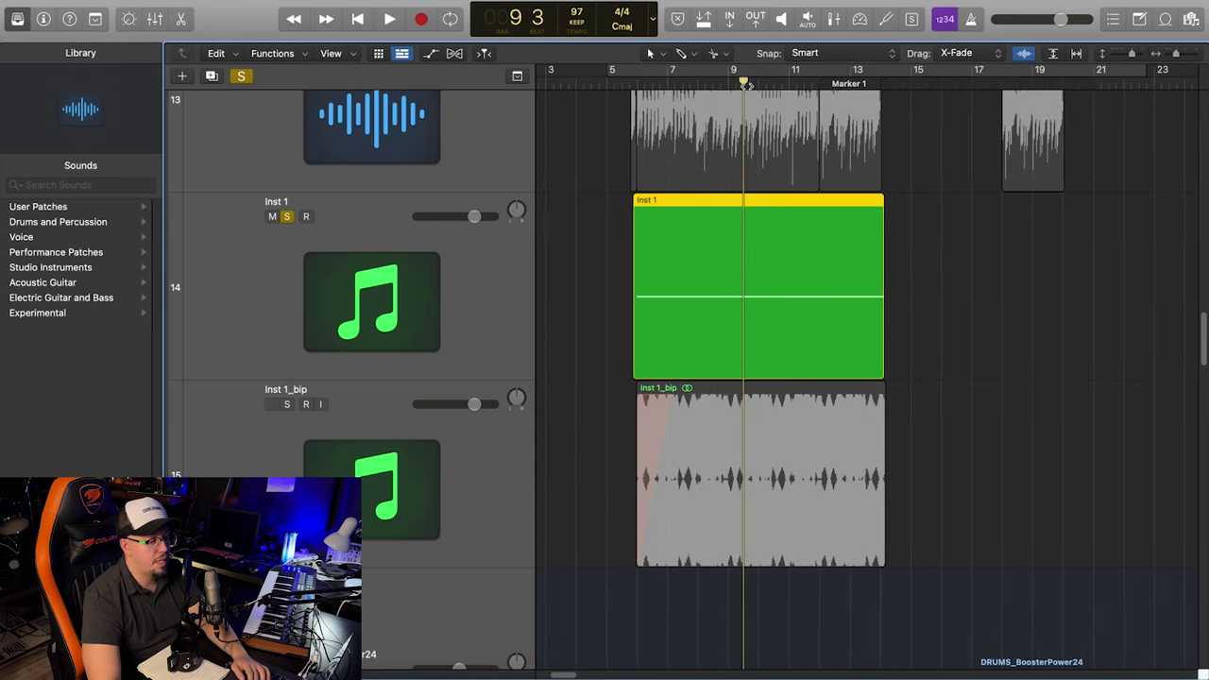
# Play the soloed Inst 1 region from partway through bar 9 and stop the playback
pyautogui.moveTo(743, 84)
pyautogui.mouseDown()
pyautogui.moveTo(684, 86)
pyautogui.moveTo(823, 124)
pyautogui.moveTo(713, 163)
pyautogui.moveTo(610, 162)
pyautogui.moveTo(642, 168)
pyautogui.moveTo(721, 79)
pyautogui.mouseUp()
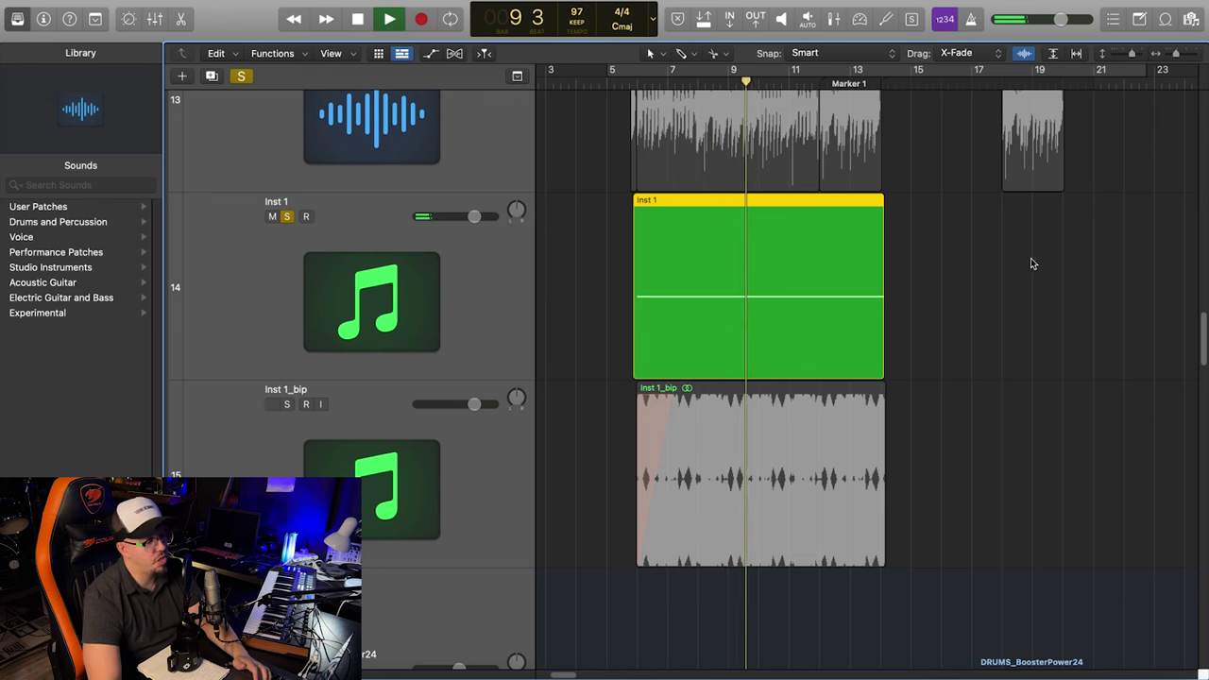
pyautogui.press('space')
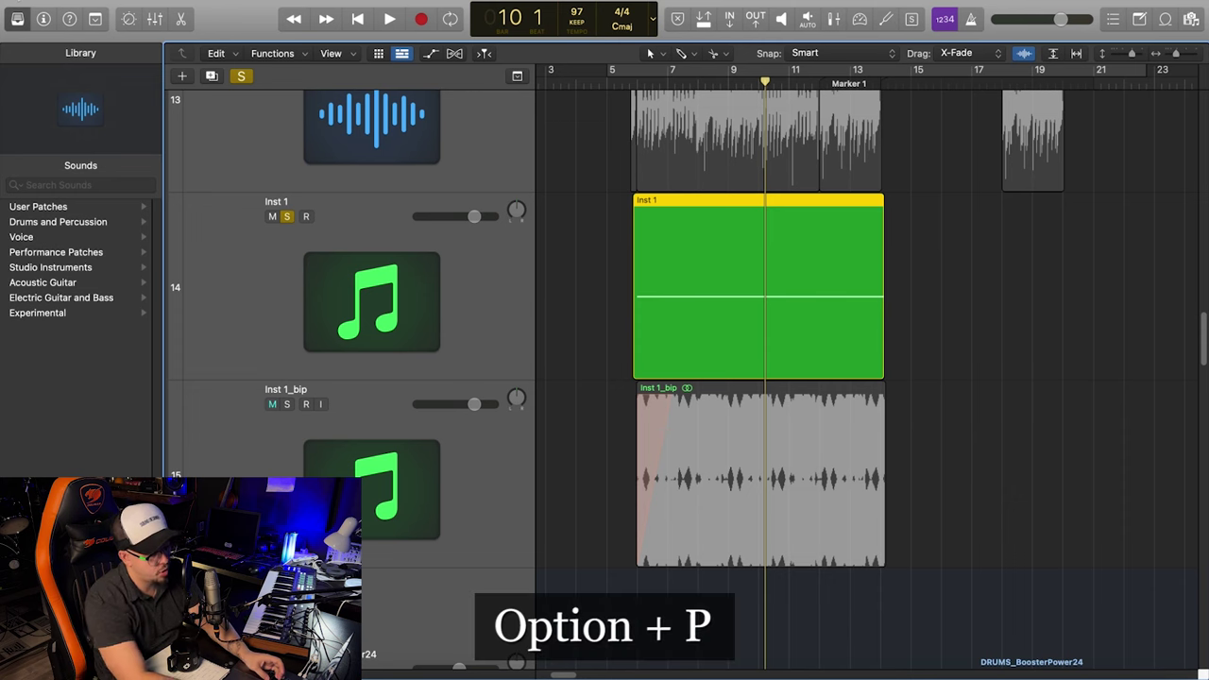
pyautogui.hotkey('alt', 'p')
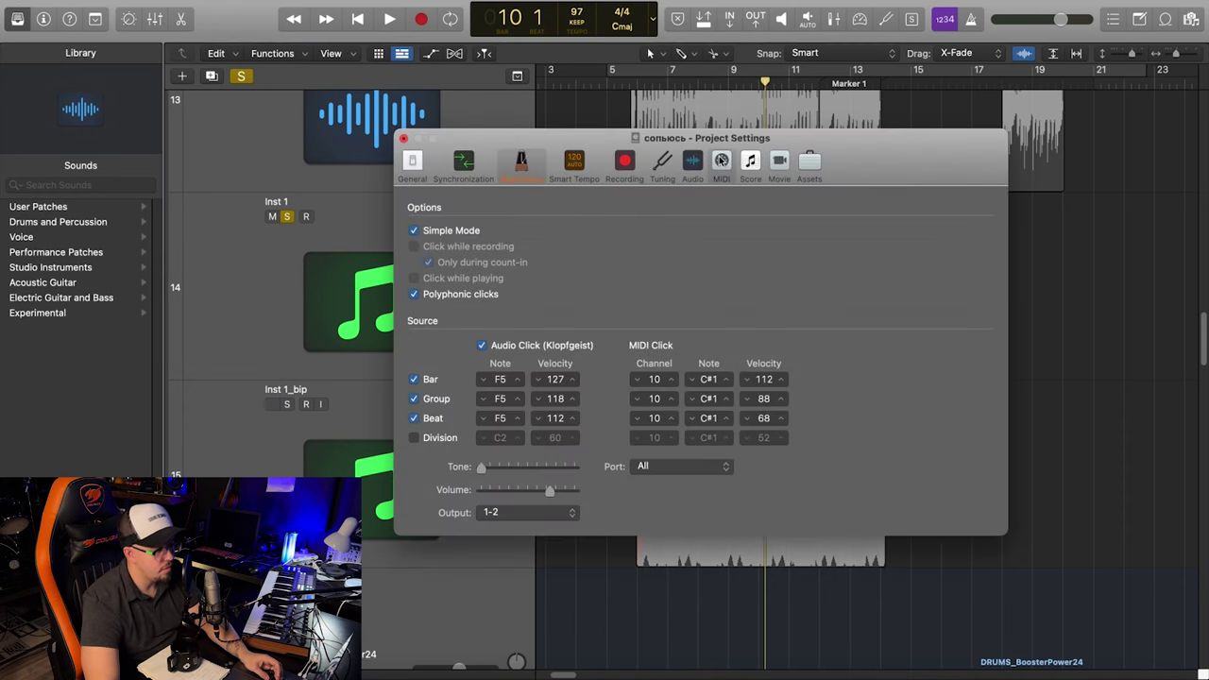
pyautogui.click(720, 161)
pyautogui.hotkey('alt', 'p')
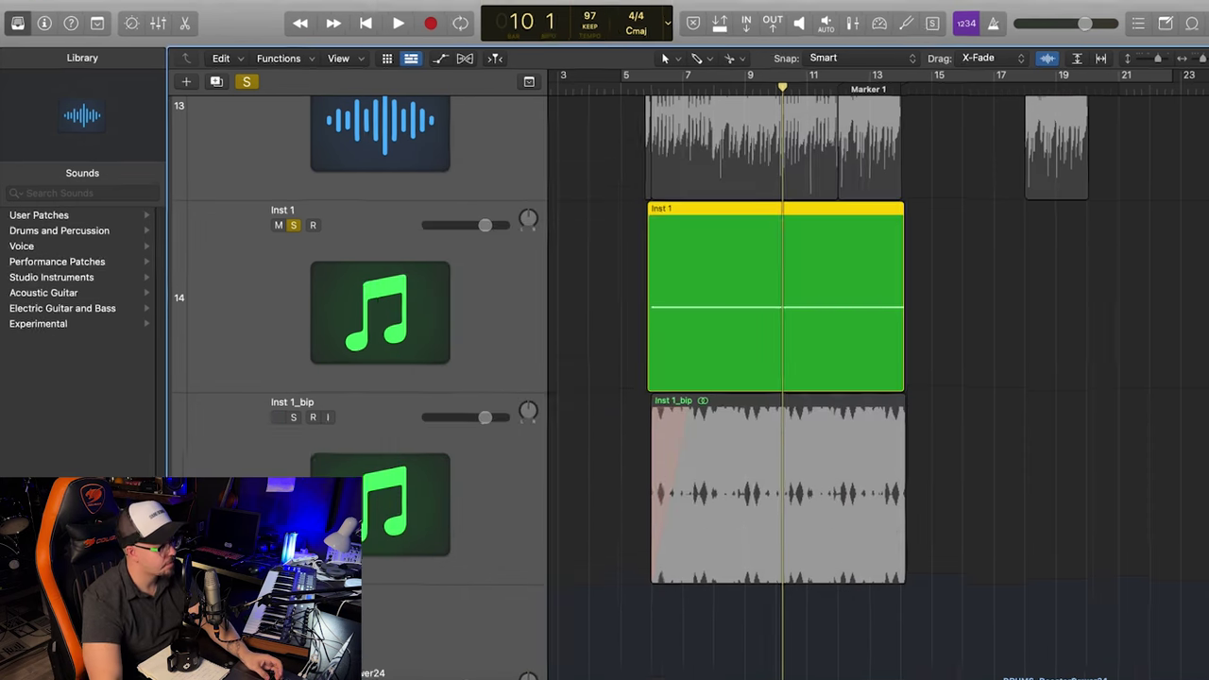
pyautogui.click(417, 14)
pyautogui.moveTo(455, 19)
pyautogui.moveTo(361, 19)
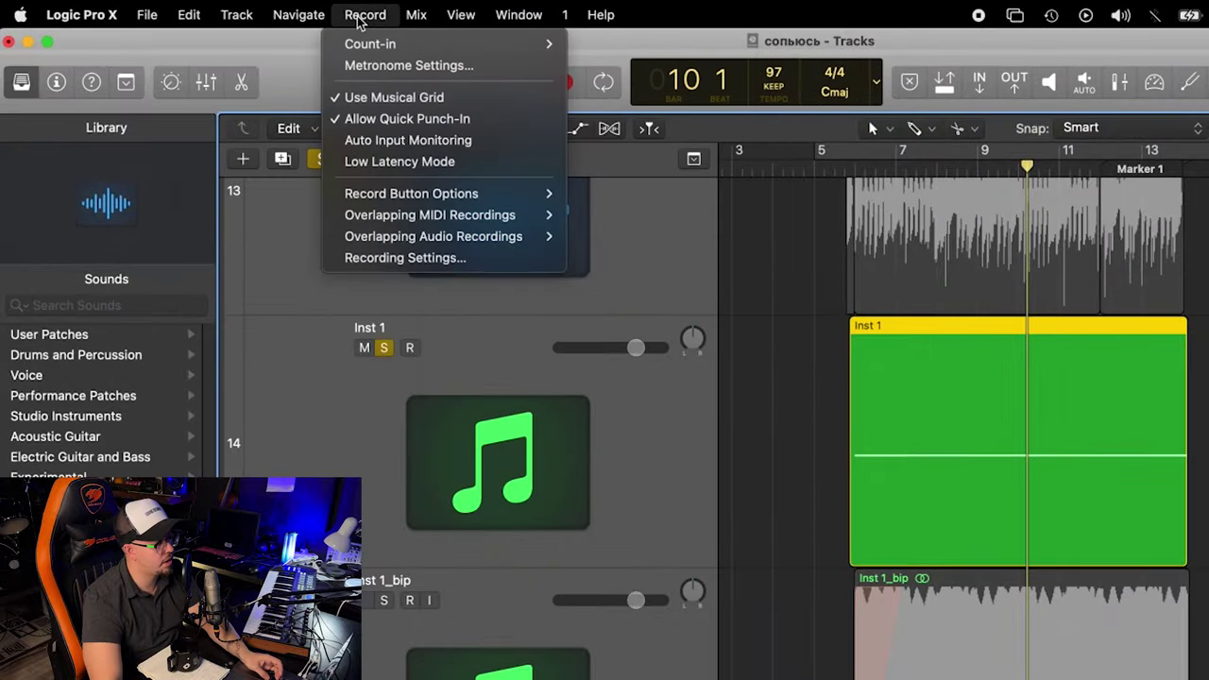
pyautogui.click(374, 65)
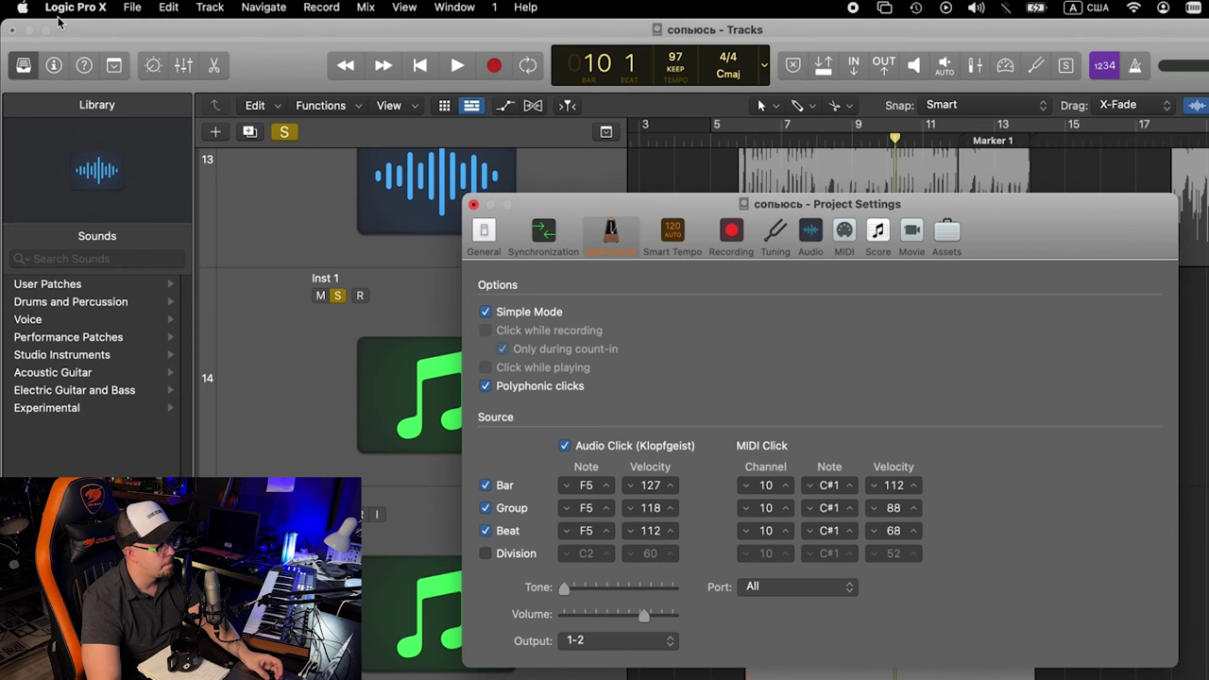
# Enable chasing of Notes in the Chase section of the project's MIDI settings and close the settings
pyautogui.click(76, 7)
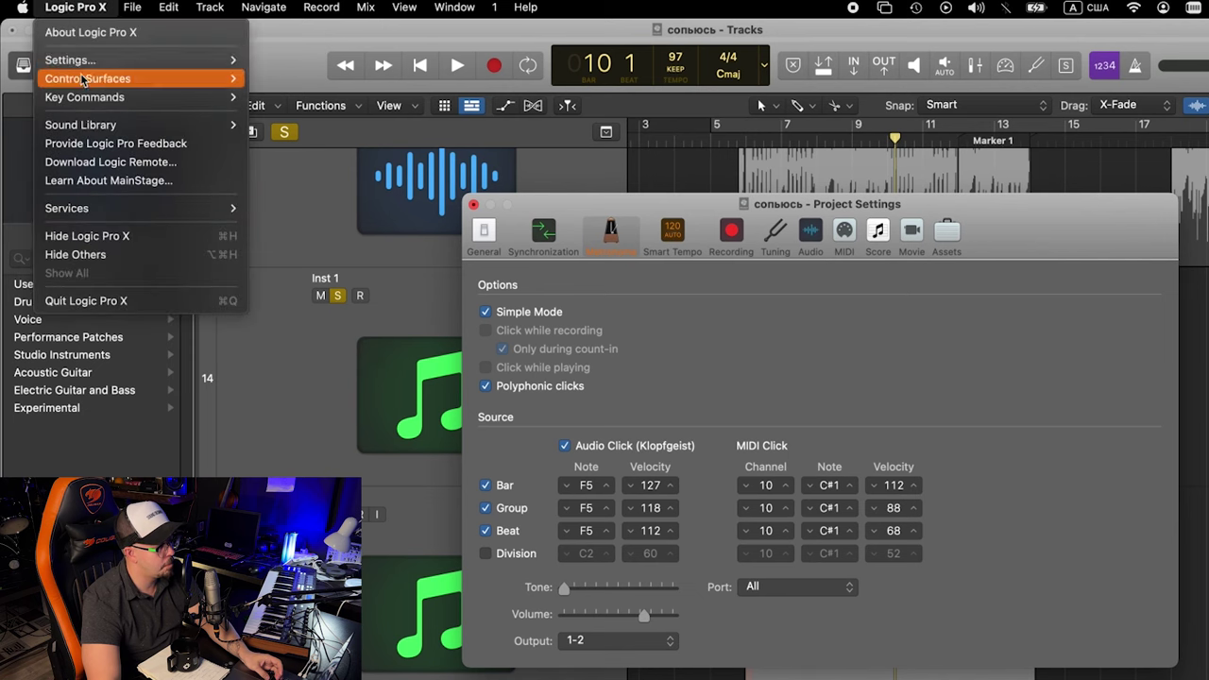
pyautogui.moveTo(132, 9)
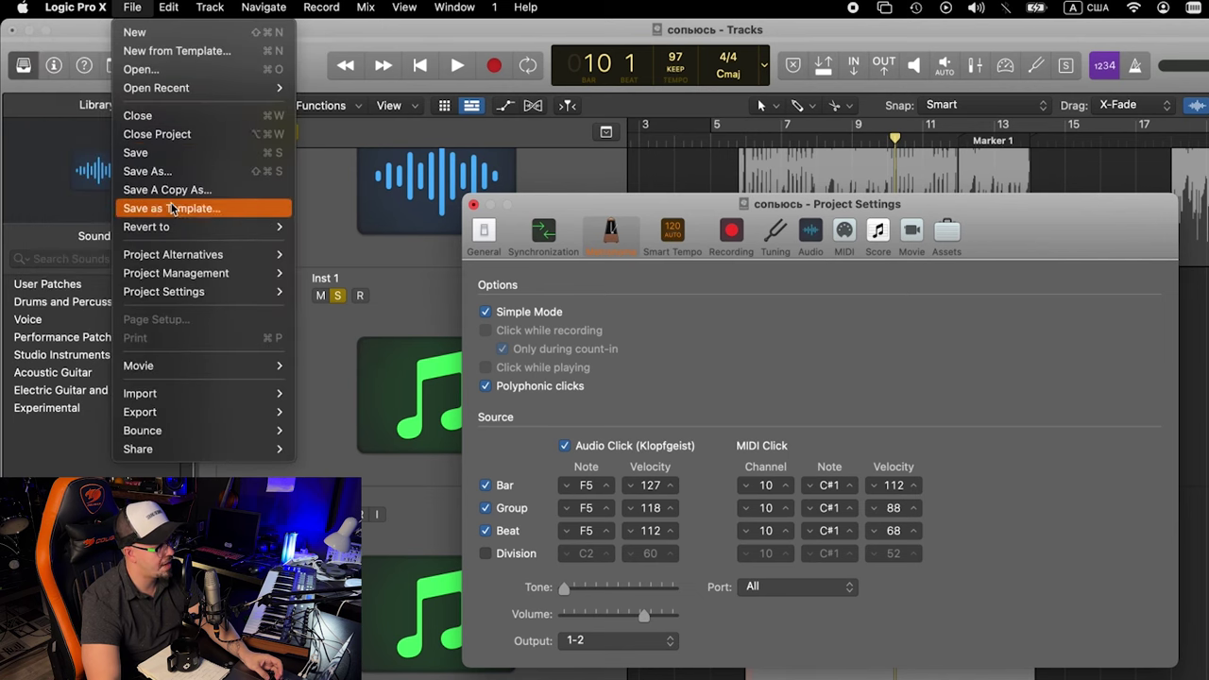
pyautogui.moveTo(173, 295)
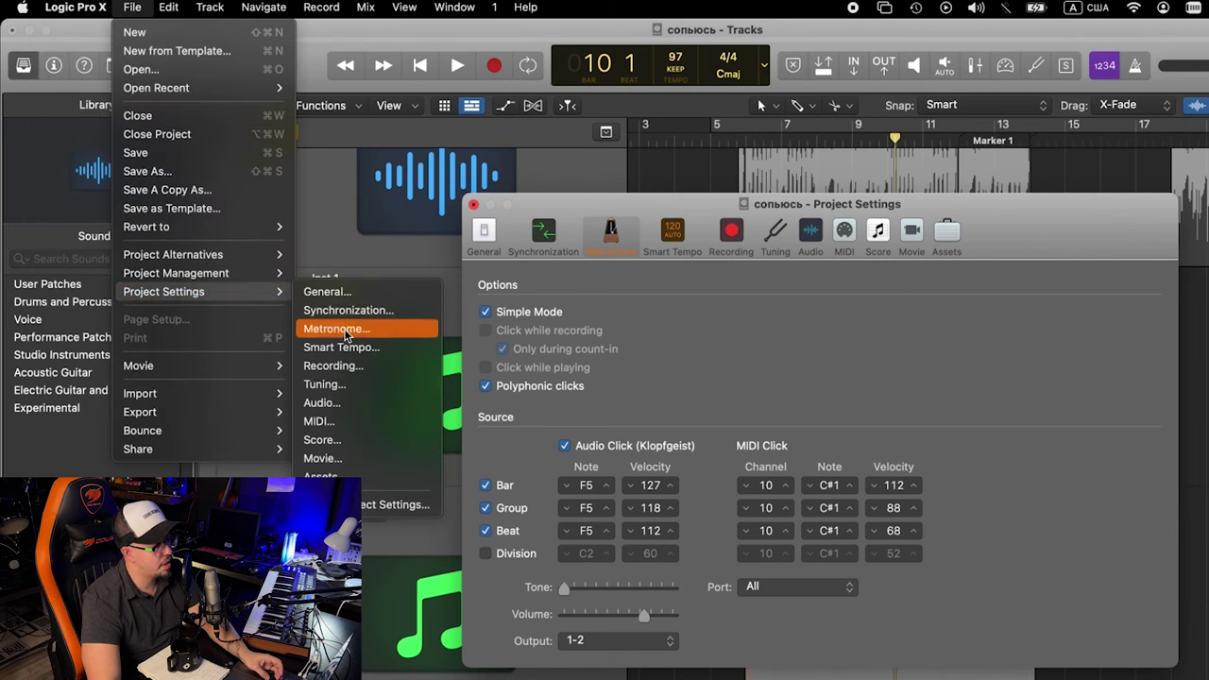
pyautogui.click(318, 422)
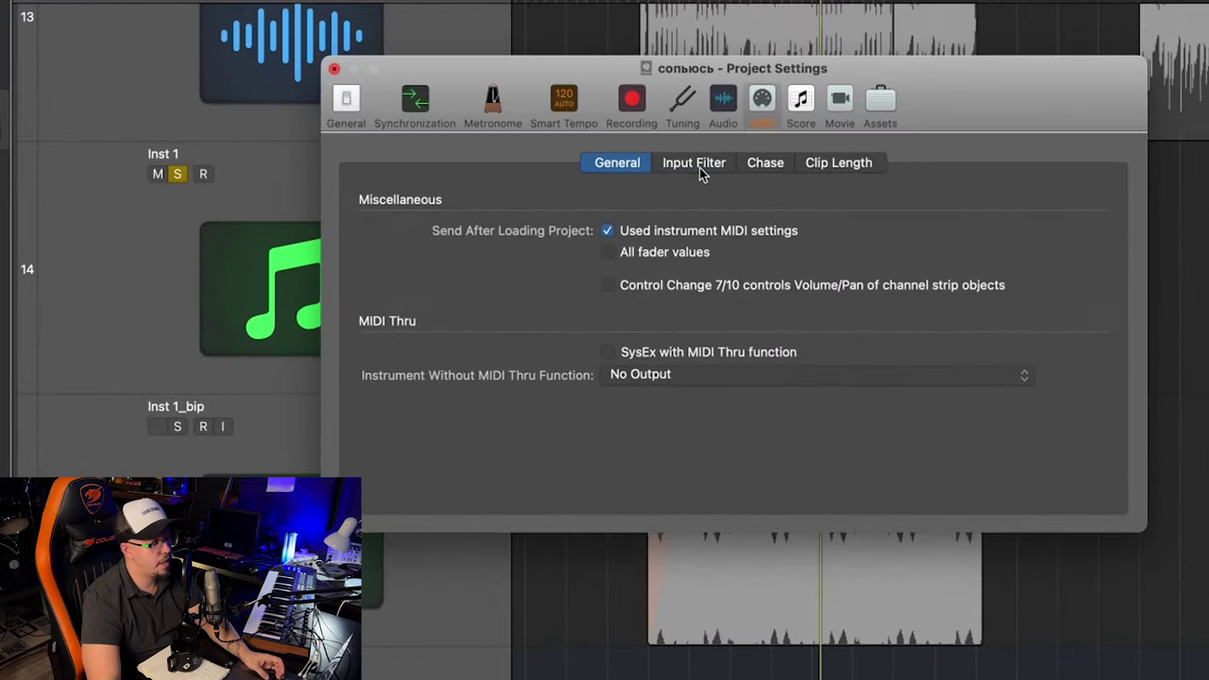
pyautogui.click(676, 211)
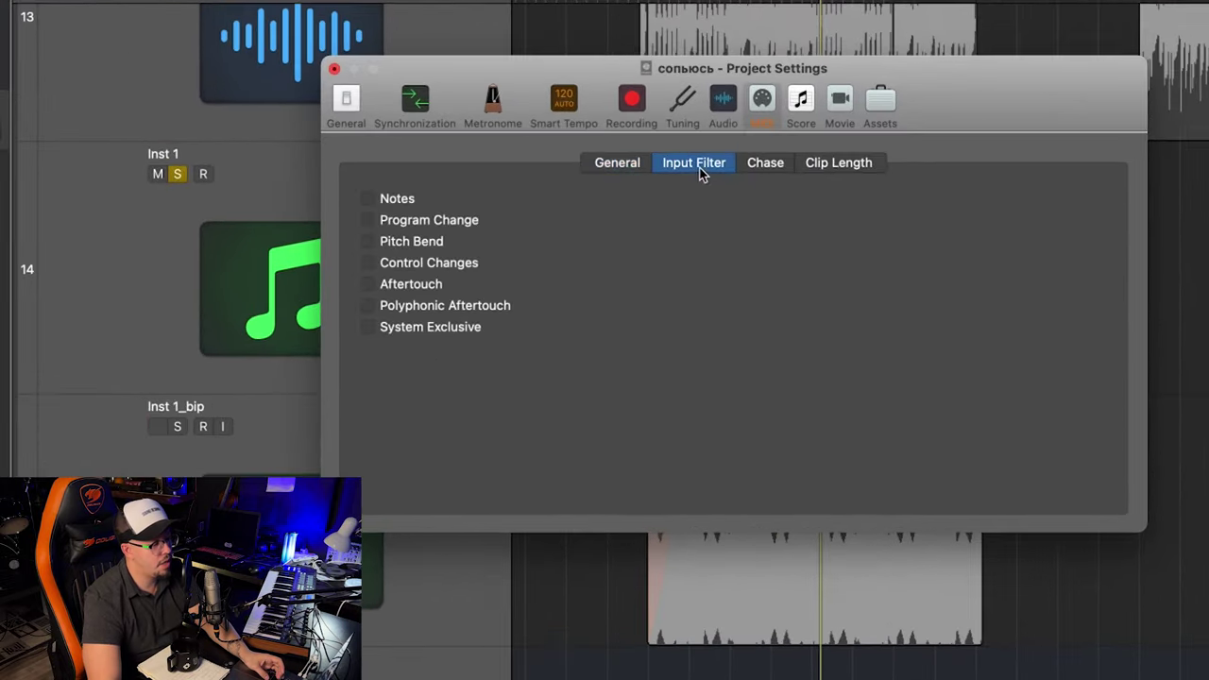
pyautogui.click(712, 212)
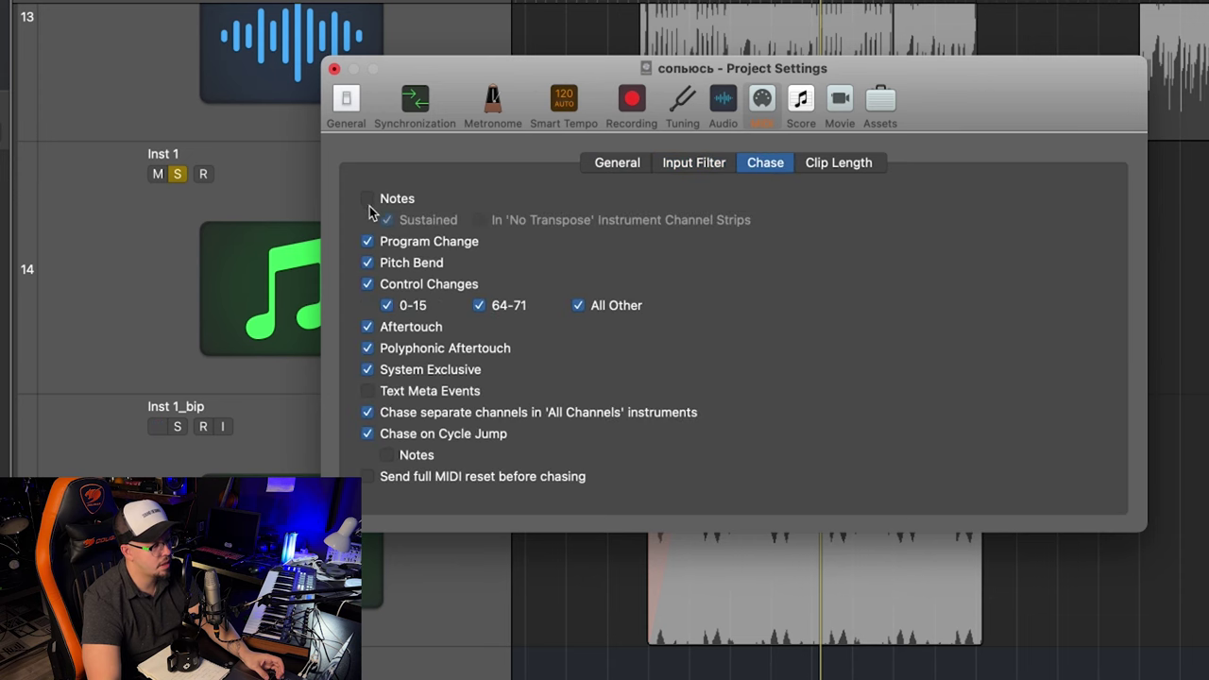
pyautogui.click(367, 199)
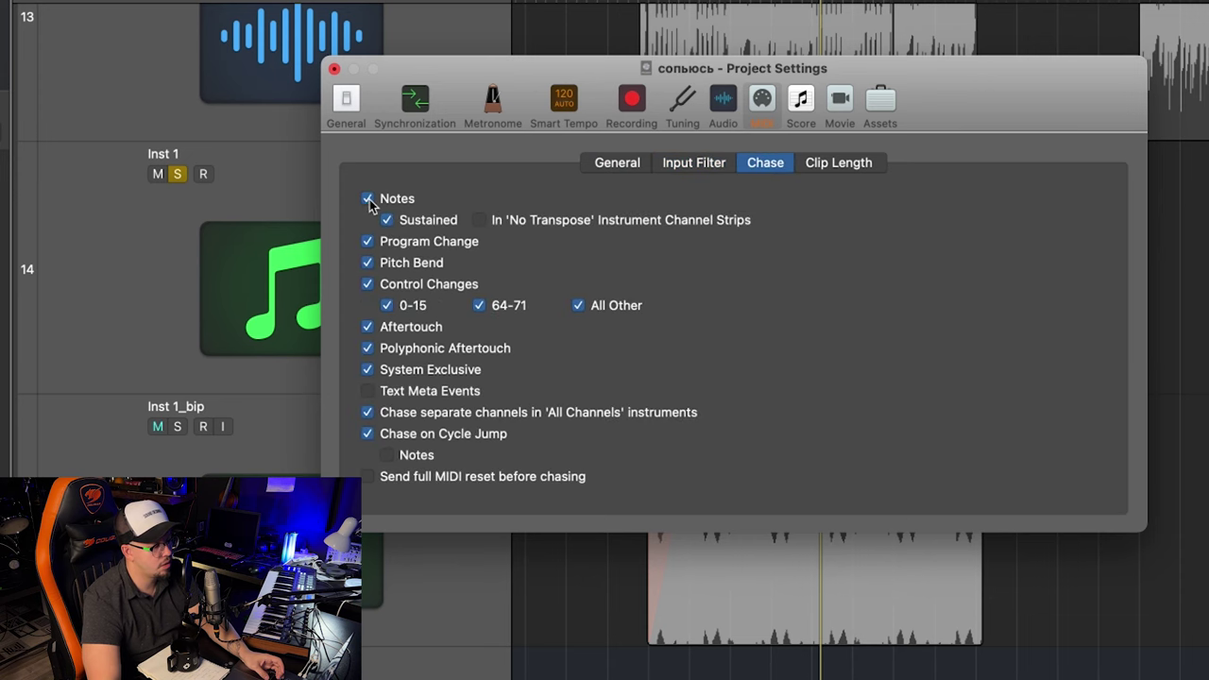
pyautogui.click(333, 71)
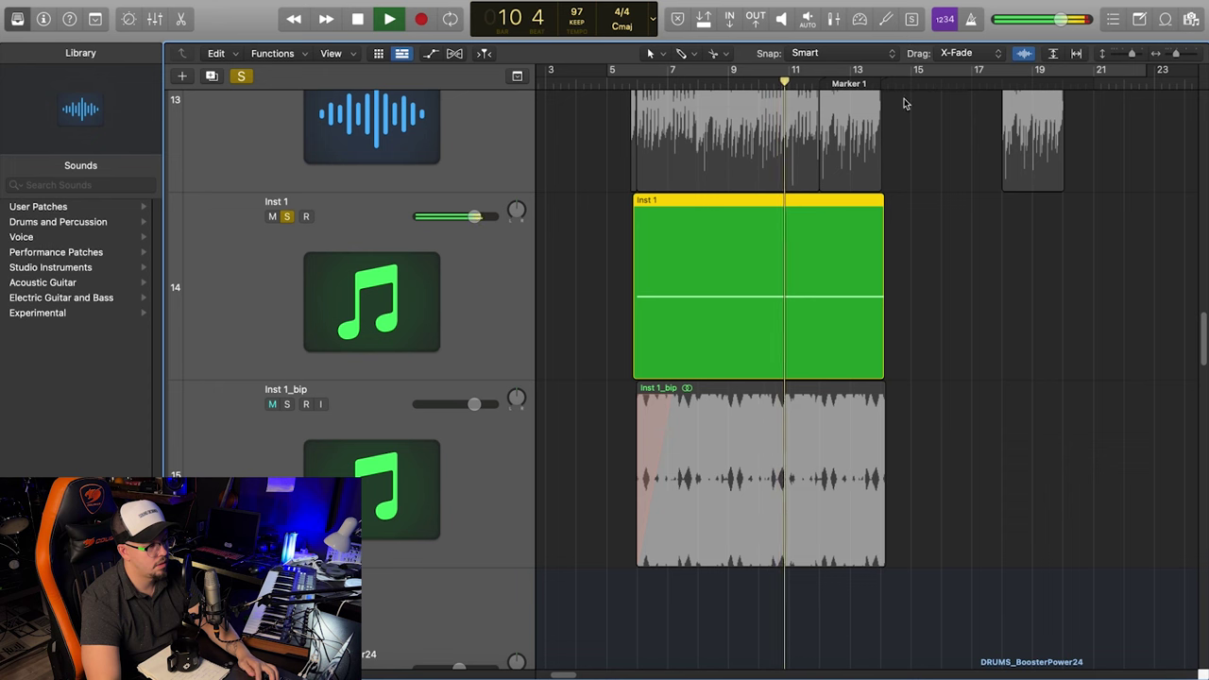
# Play the soloed Inst 1 region from mid-region positions around bars 10 and 11 to check the note chasing
pyautogui.press('space')
pyautogui.moveTo(787, 82)
pyautogui.mouseDown()
pyautogui.moveTo(898, 127)
pyautogui.moveTo(805, 85)
pyautogui.mouseUp()
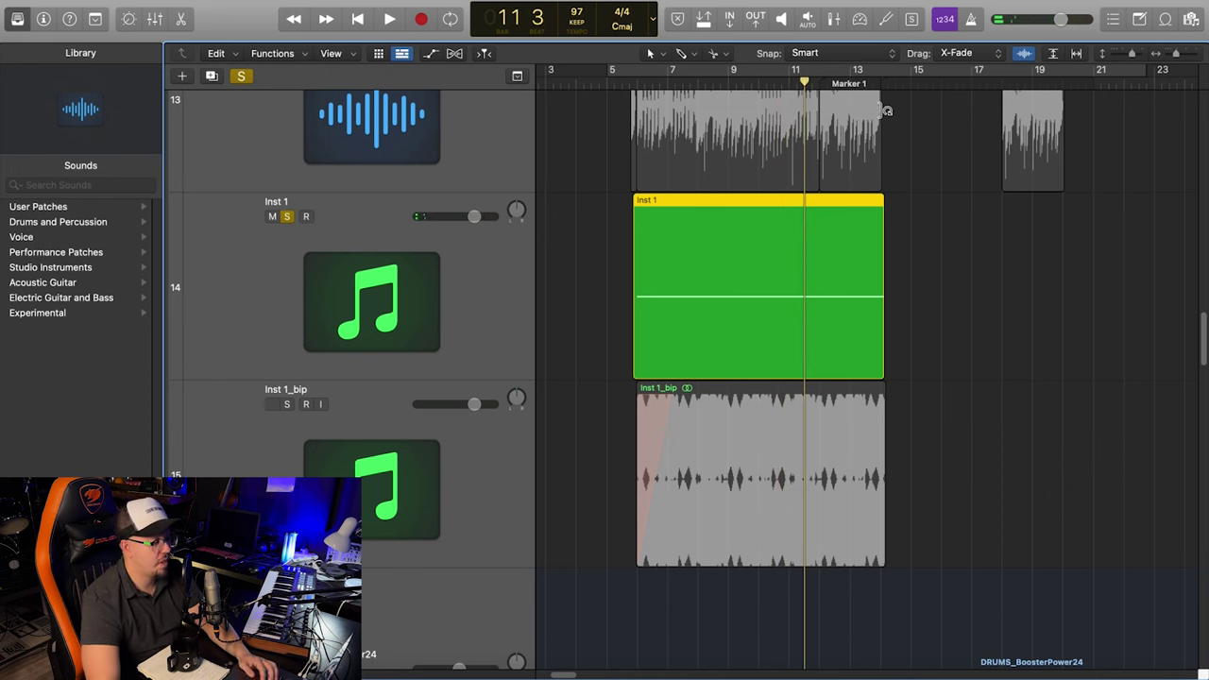
pyautogui.scroll(-2, 886, 111)
pyautogui.hscroll(1, 885, 111)
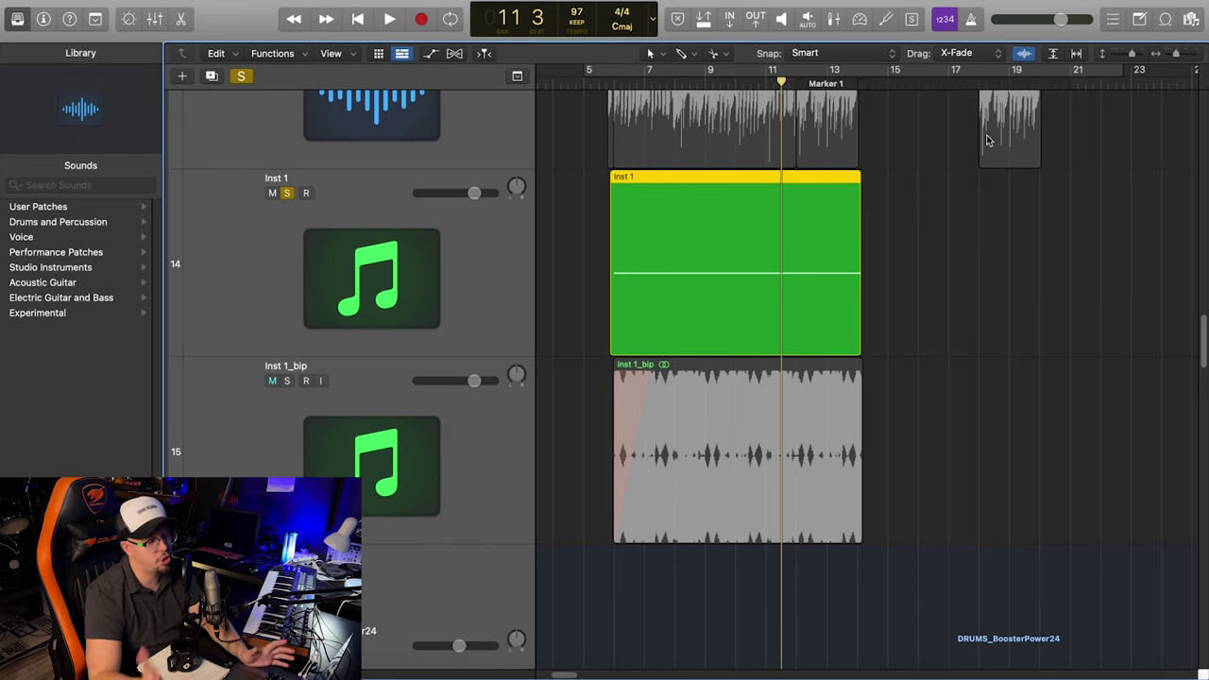
pyautogui.scroll(-3, 917, 237)
pyautogui.press('super+Left')
pyautogui.press('super+Left')
pyautogui.press('super+Left')
pyautogui.moveTo(1134, 55); pyautogui.dragTo(1119, 57)
pyautogui.press('super+Right')
pyautogui.press('super+Left')
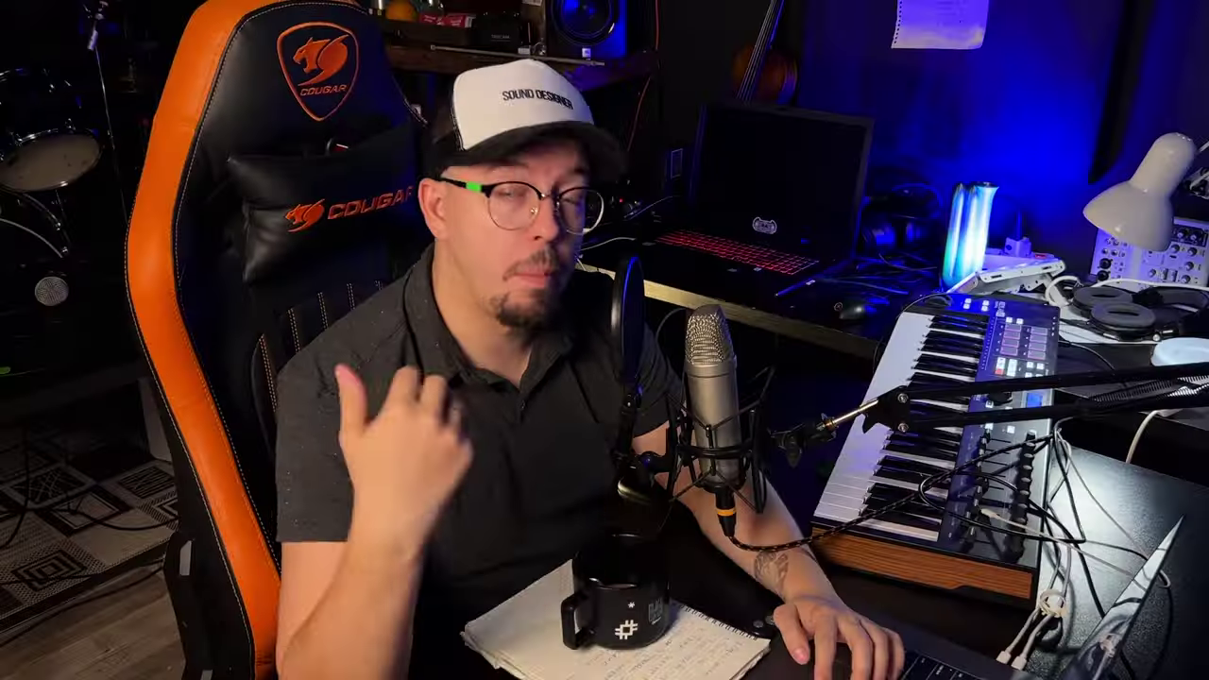